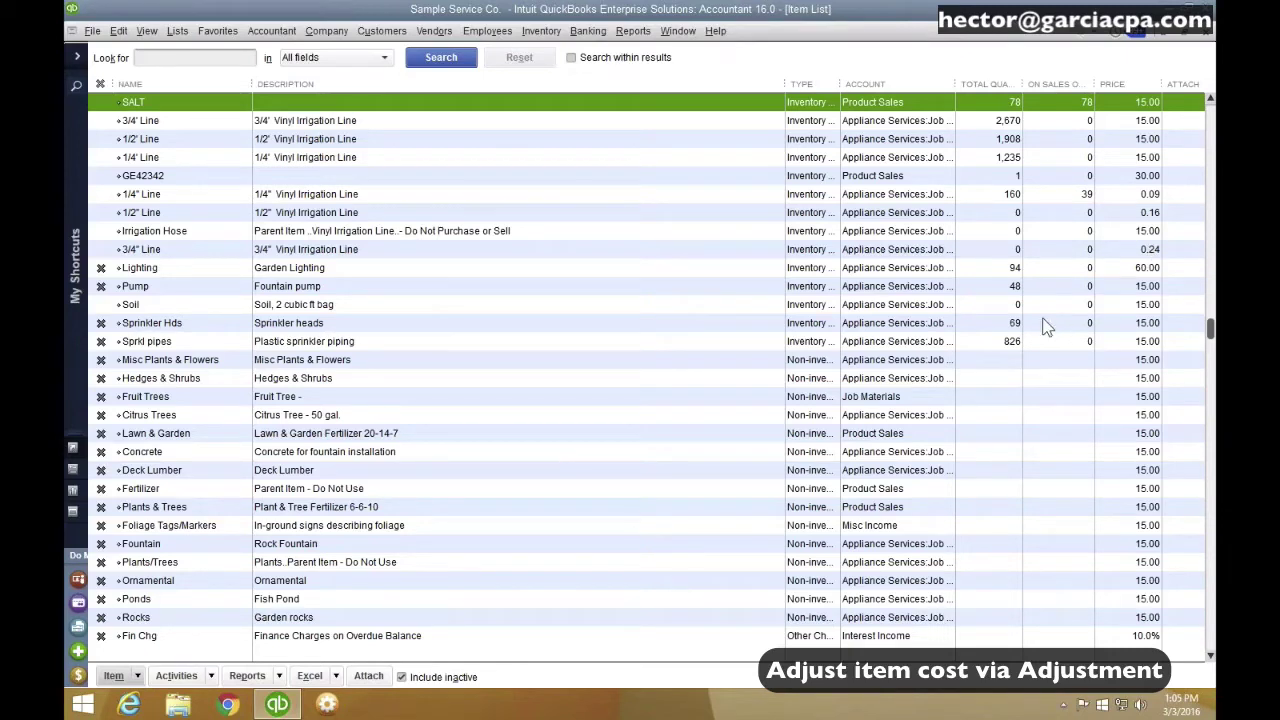
# Step: Export only the Item List to an IIF file named OLD ITEM LIST and confirm the success message
pyautogui.click(93, 32)
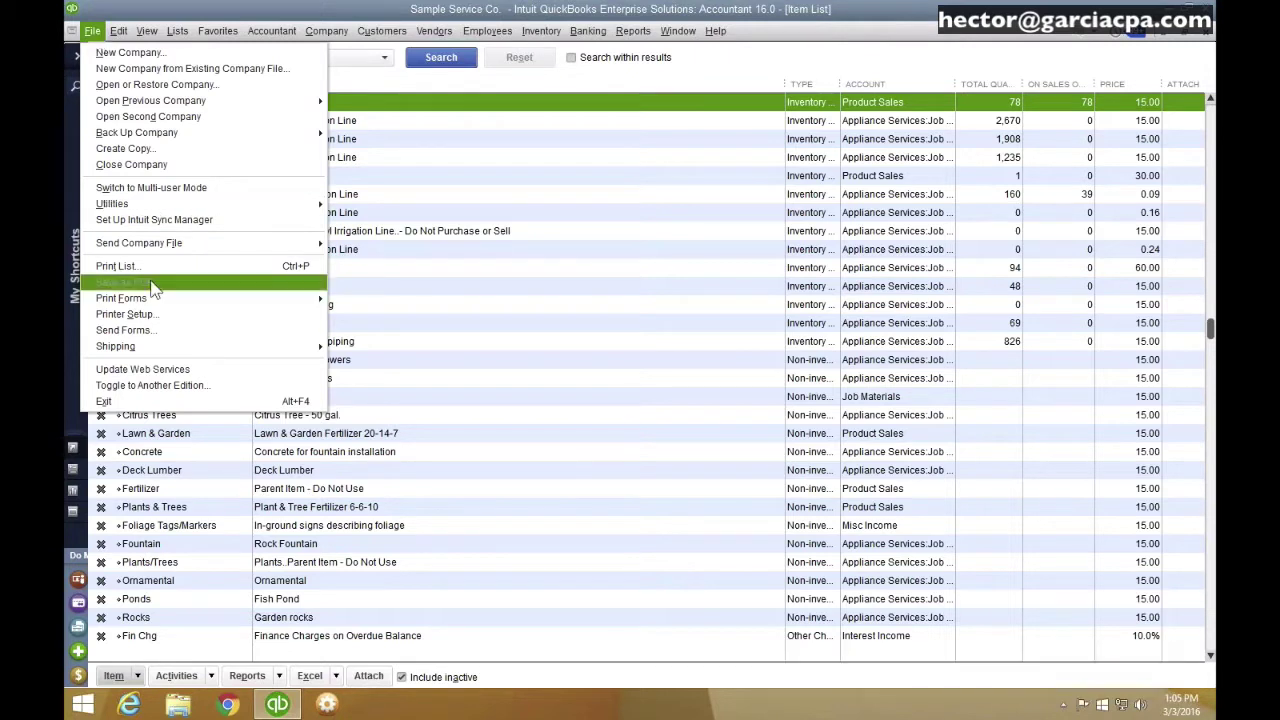
pyautogui.moveTo(148, 206)
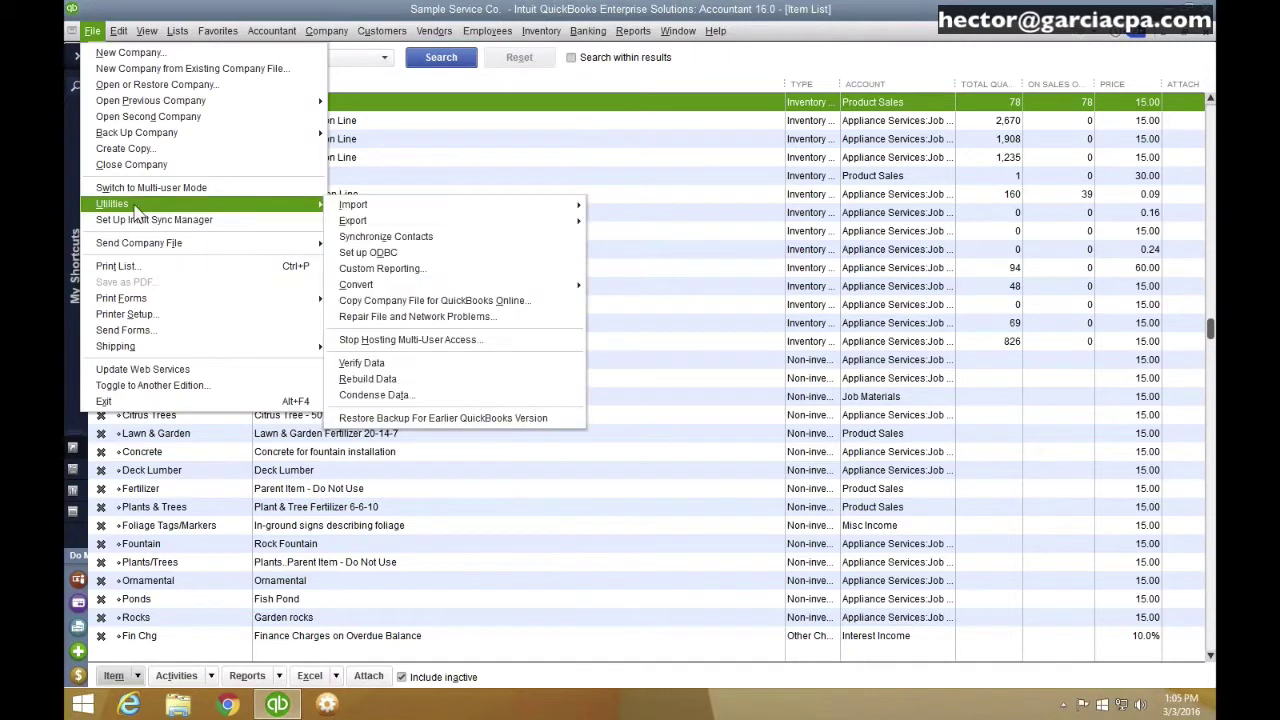
pyautogui.moveTo(540, 221)
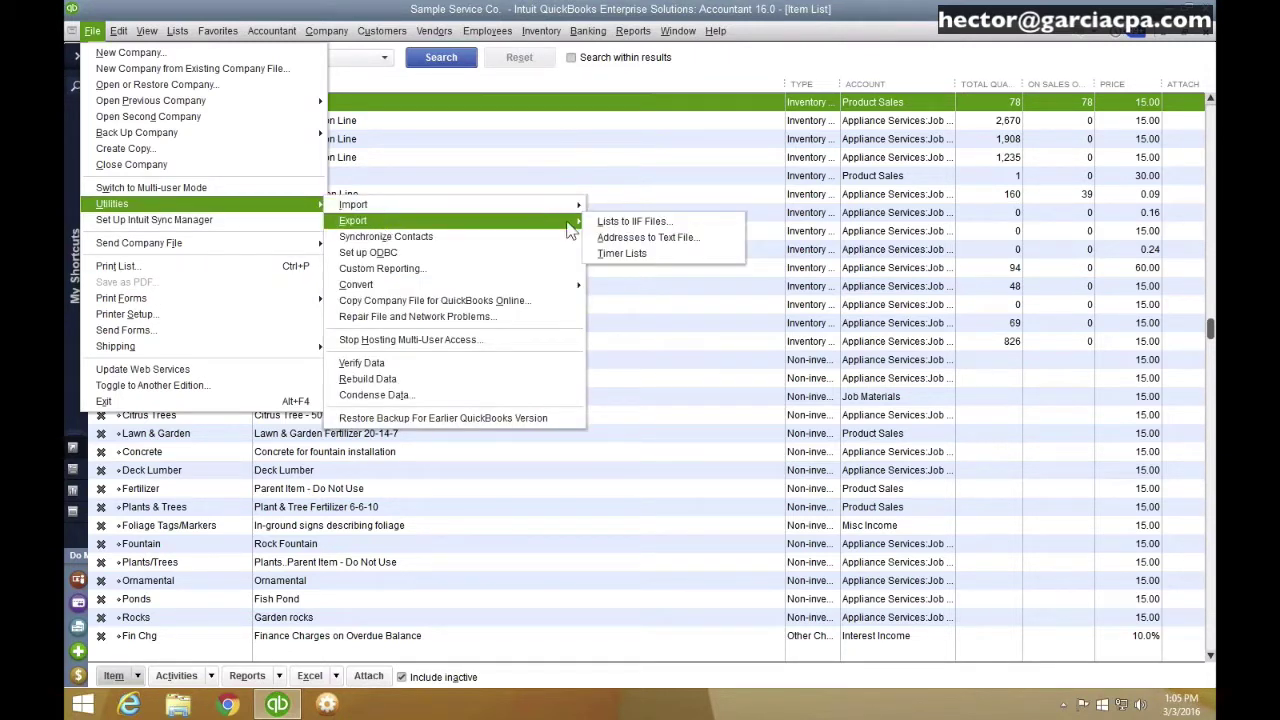
pyautogui.click(633, 222)
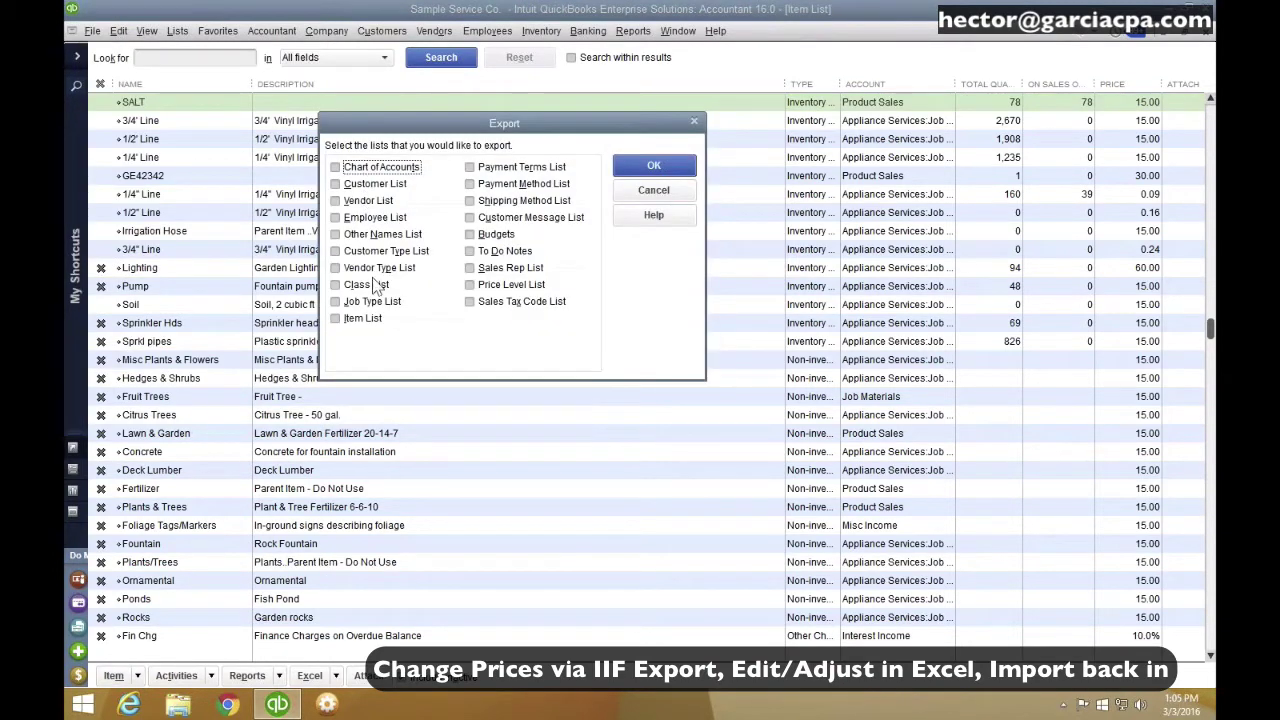
pyautogui.click(363, 318)
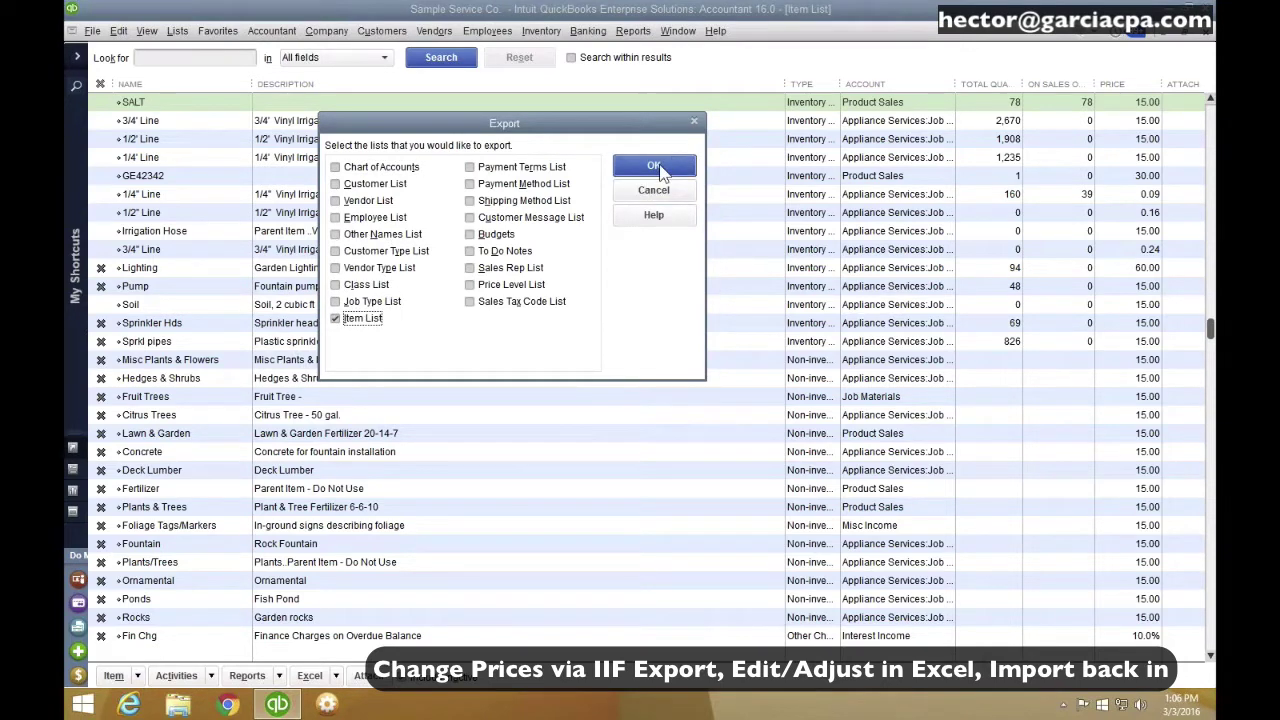
pyautogui.click(655, 168)
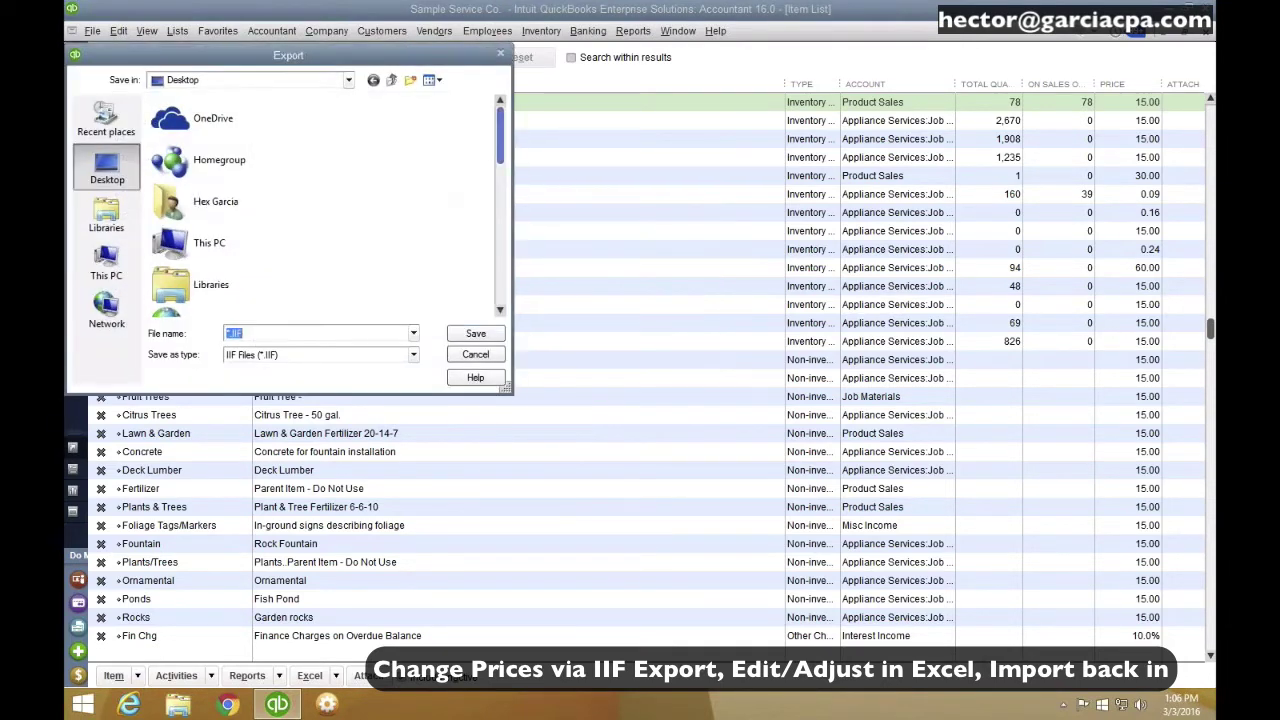
pyautogui.write('NEW')
pyautogui.press('BackSpace')
pyautogui.press('BackSpace')
pyautogui.press('BackSpace')
pyautogui.write('OLD')
pyautogui.press('Return')
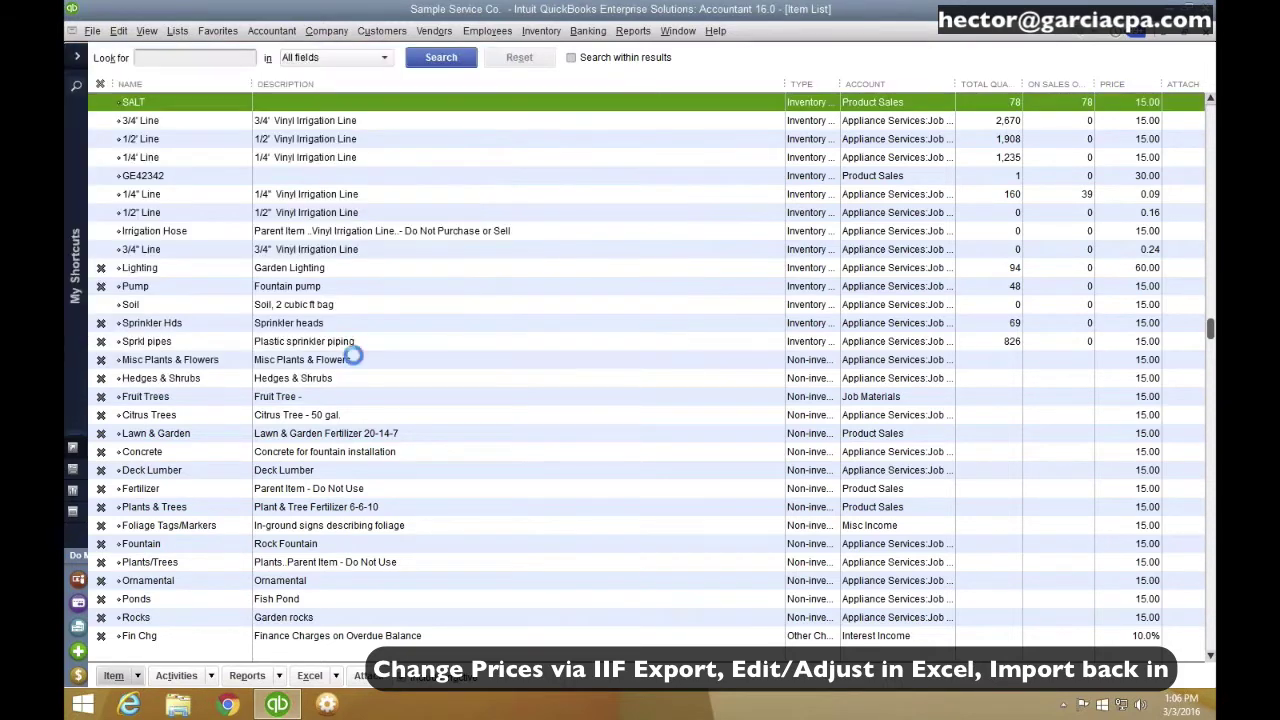
pyautogui.click(638, 226)
# Step: Launch Excel 2013 with a blank workbook
pyautogui.click(1176, 34)
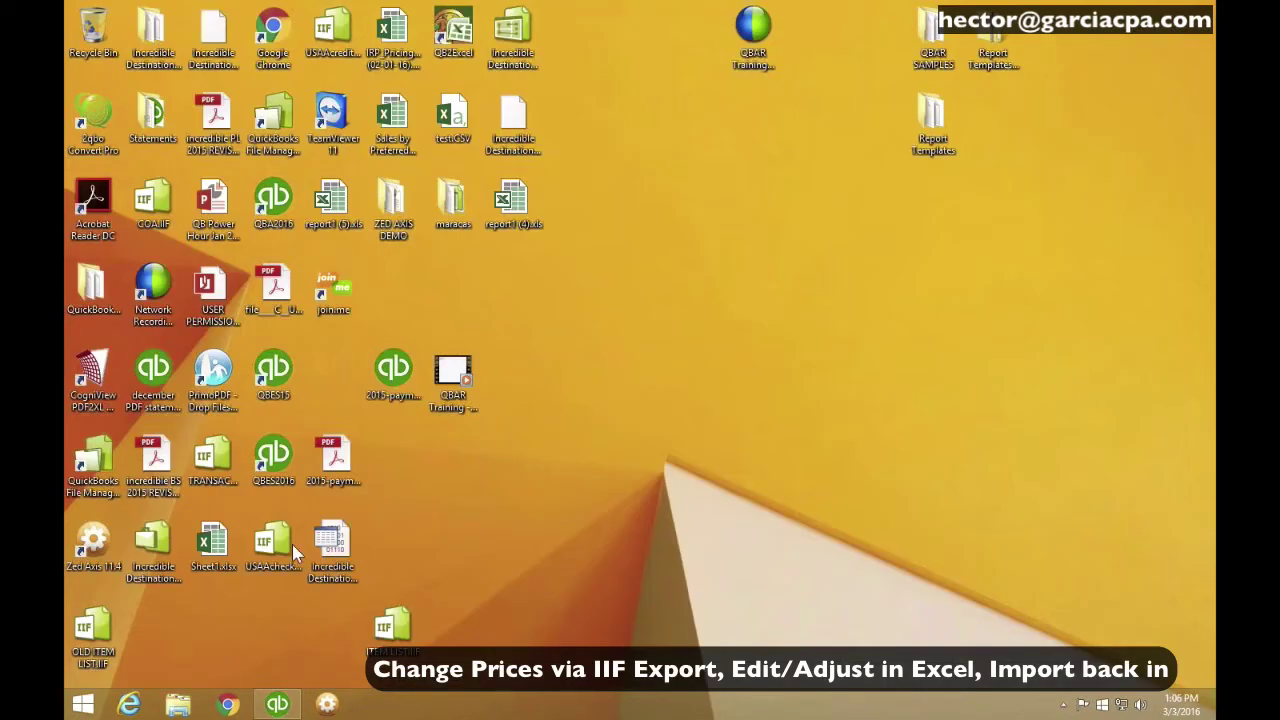
pyautogui.click(83, 704)
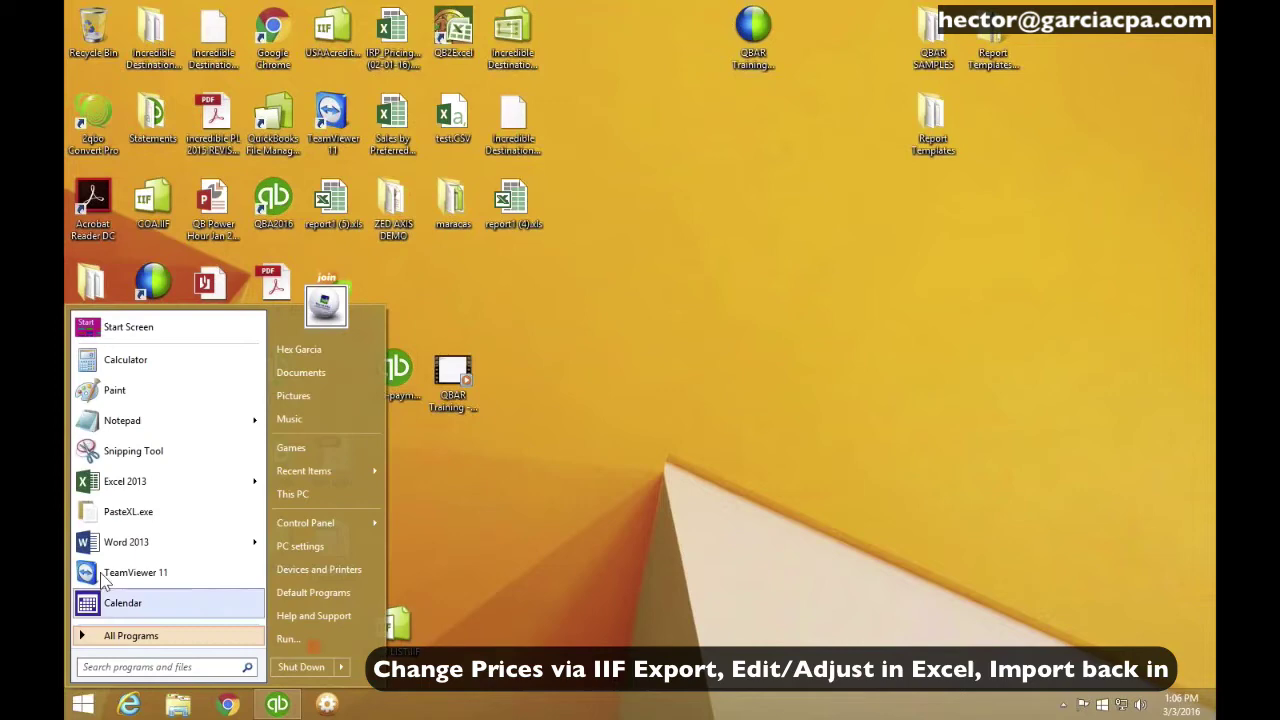
pyautogui.click(120, 481)
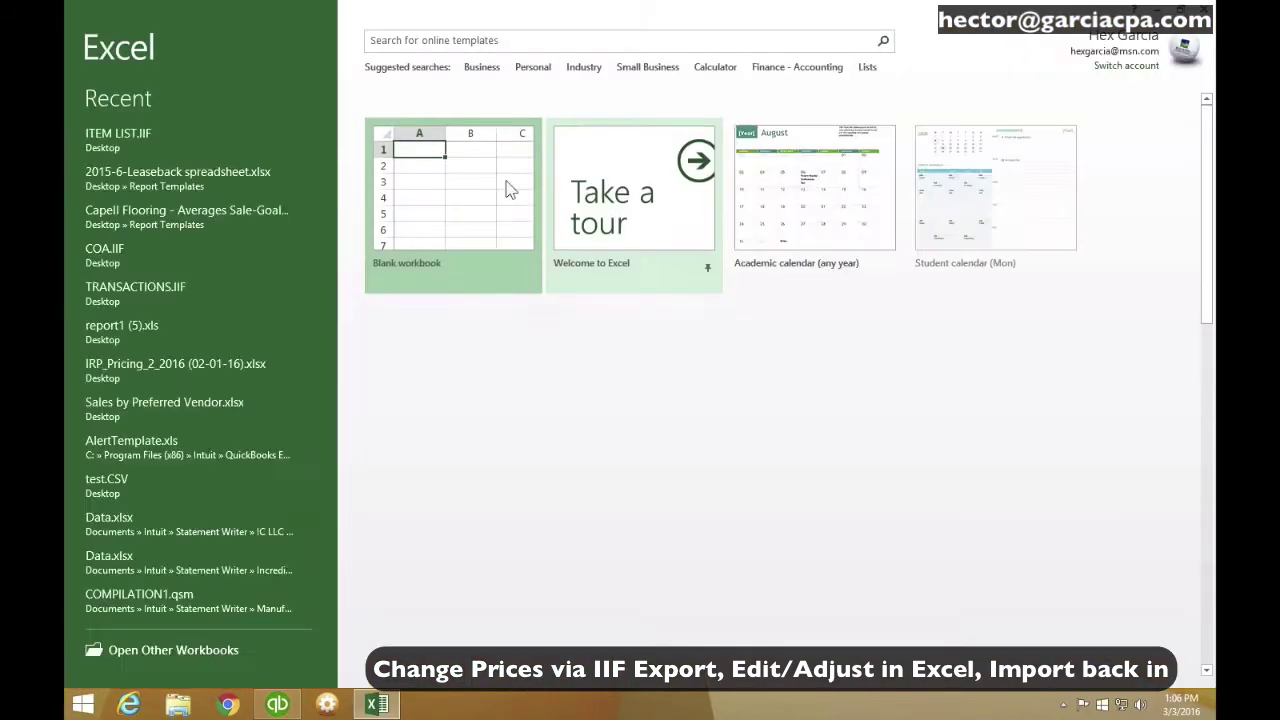
pyautogui.click(508, 190)
# Step: Restore the Excel window and drag OLD ITEM LIST.IIF from the desktop into it
pyautogui.click(468, 175)
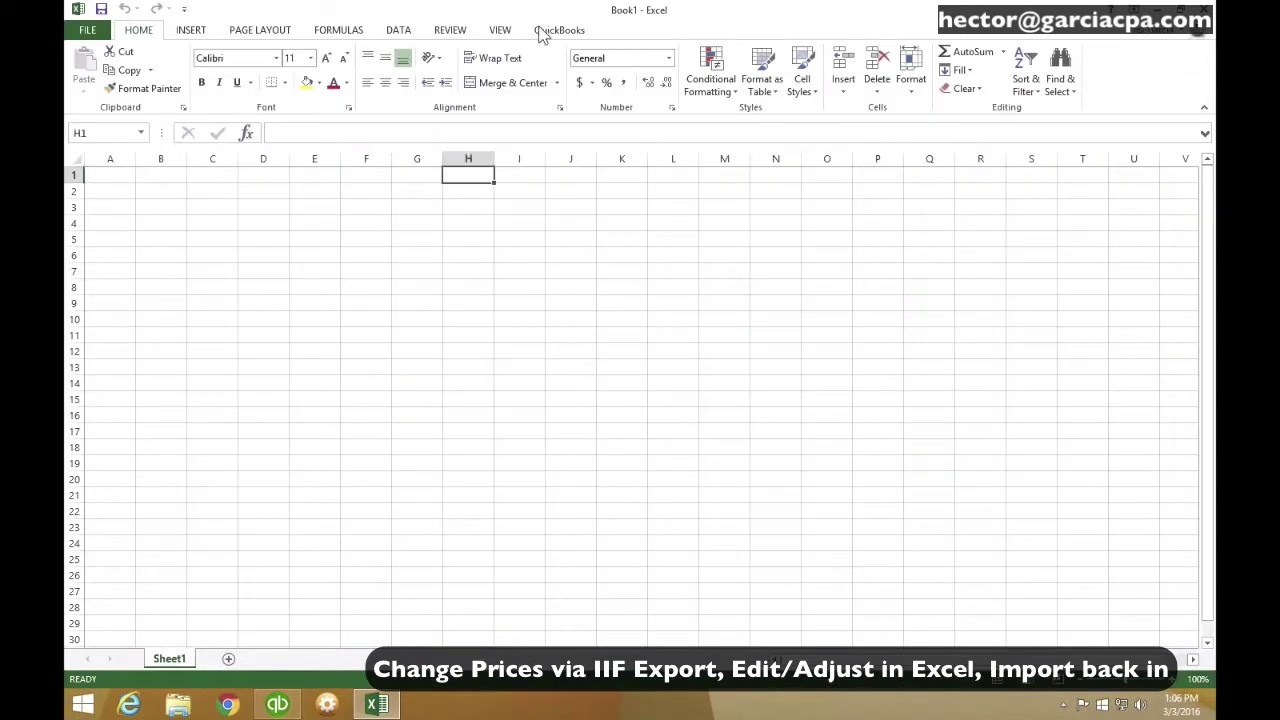
pyautogui.moveTo(536, 12); pyautogui.dragTo(704, 40)
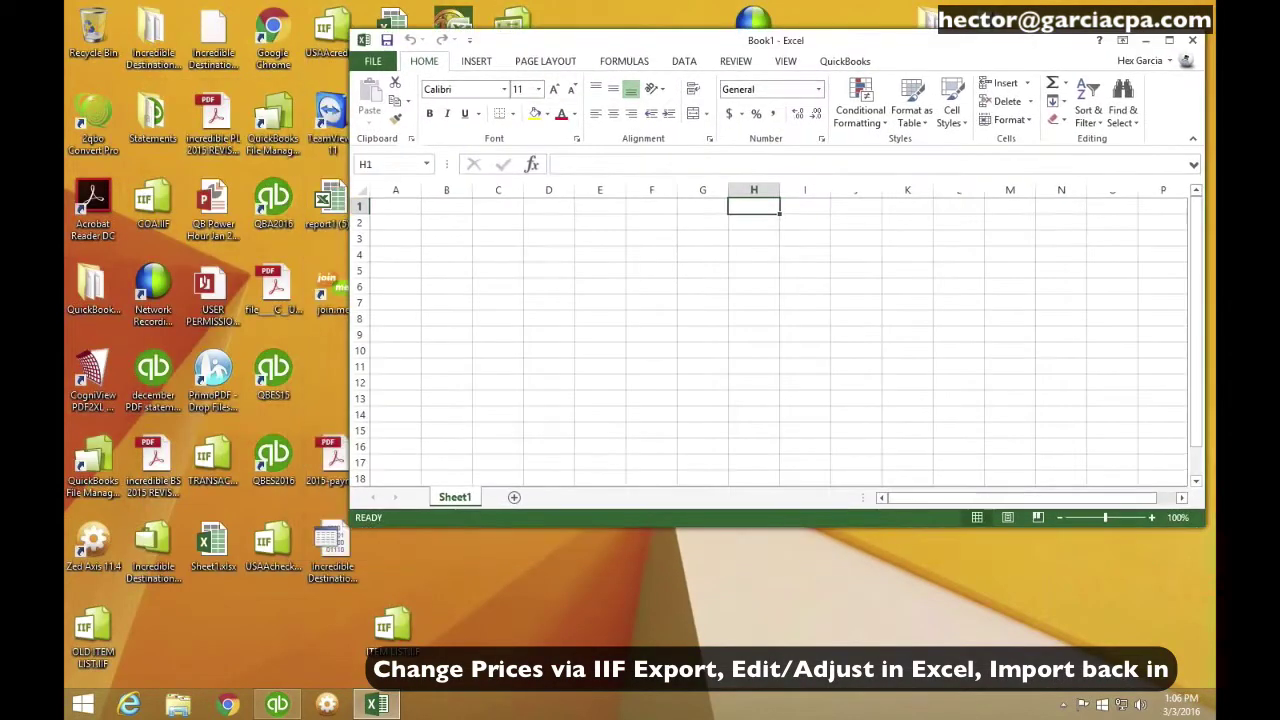
pyautogui.click(92, 651)
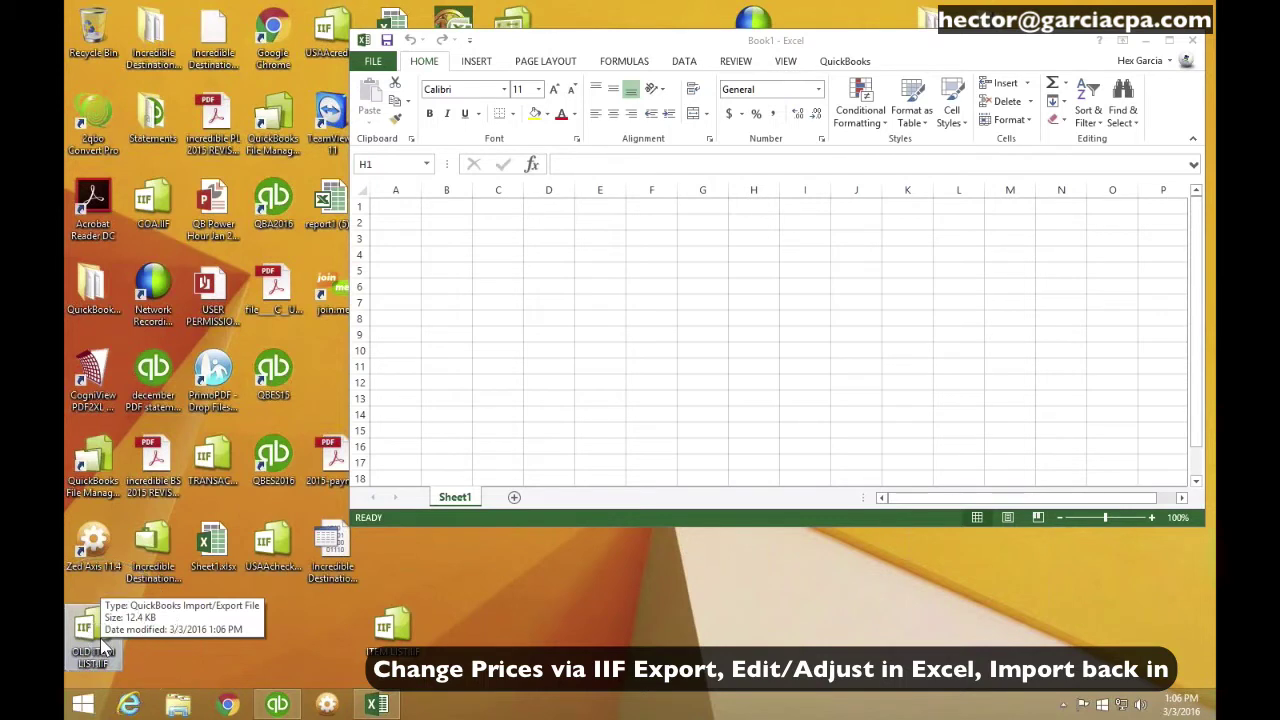
pyautogui.moveTo(103, 645); pyautogui.dragTo(616, 295)
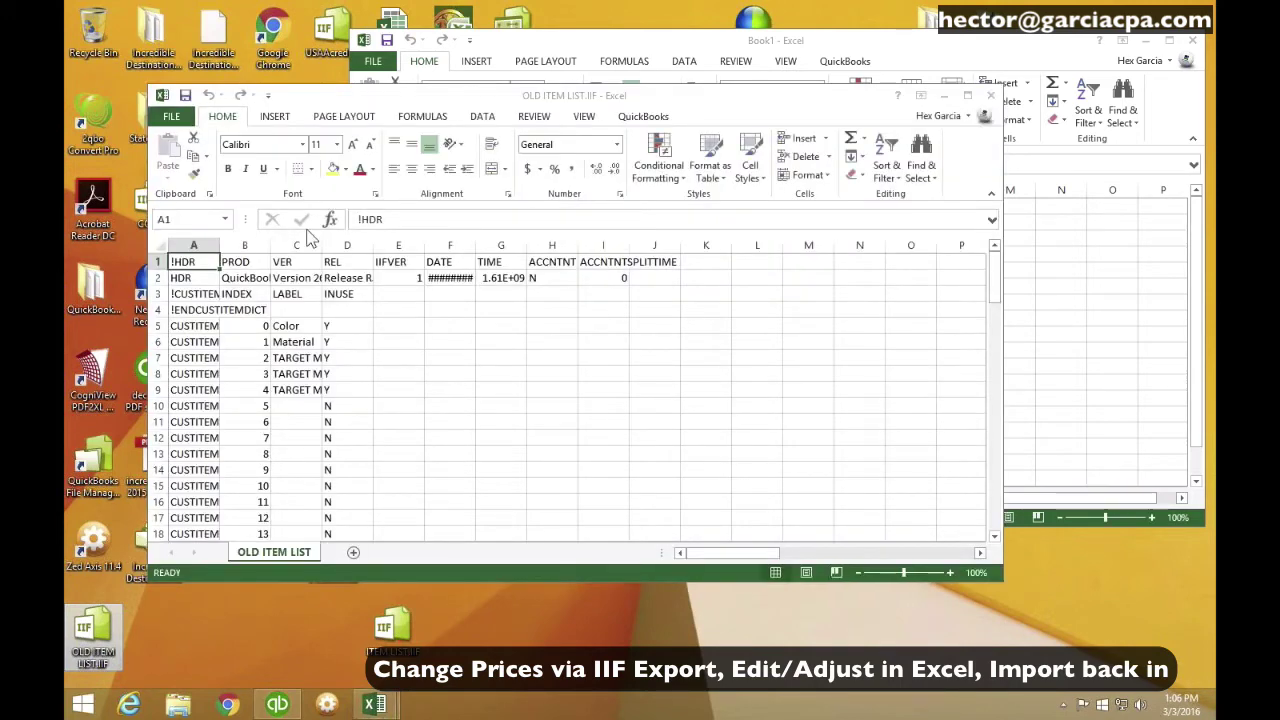
# Step: Maximize the workbook and make header rows 1–20 bold dark red
pyautogui.doubleClick(375, 100)
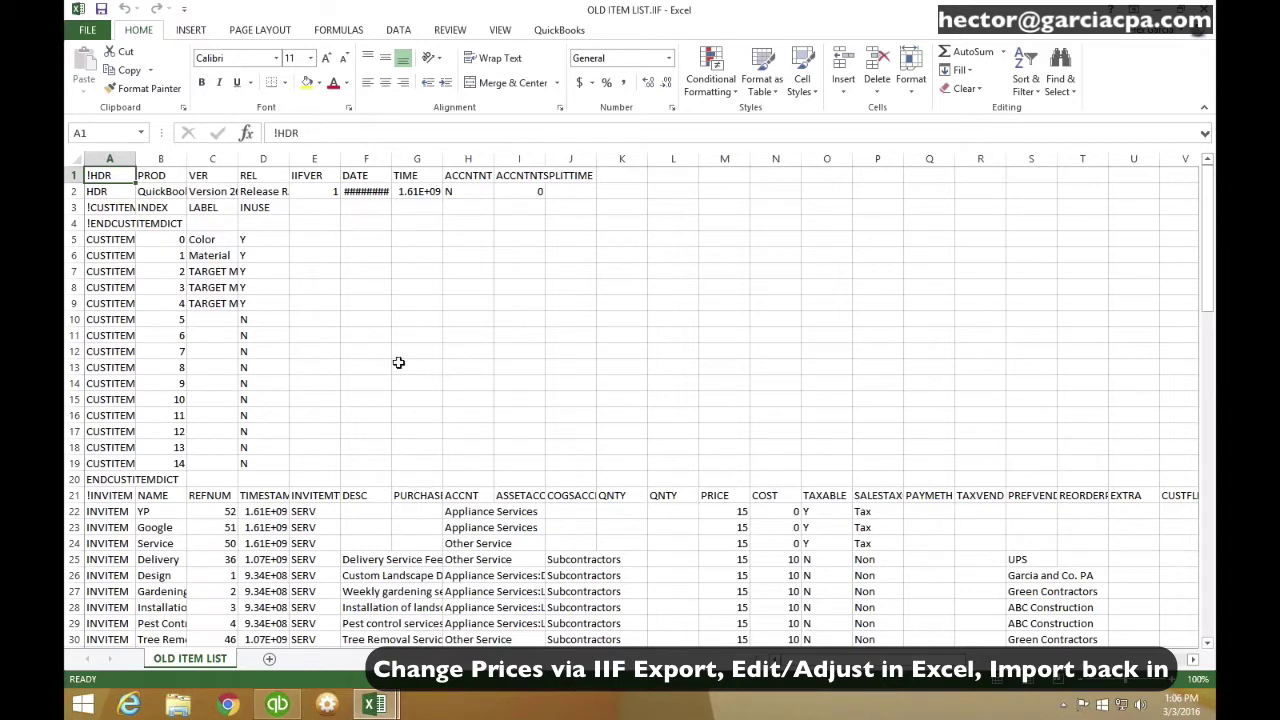
pyautogui.moveTo(85, 174); pyautogui.dragTo(89, 478)
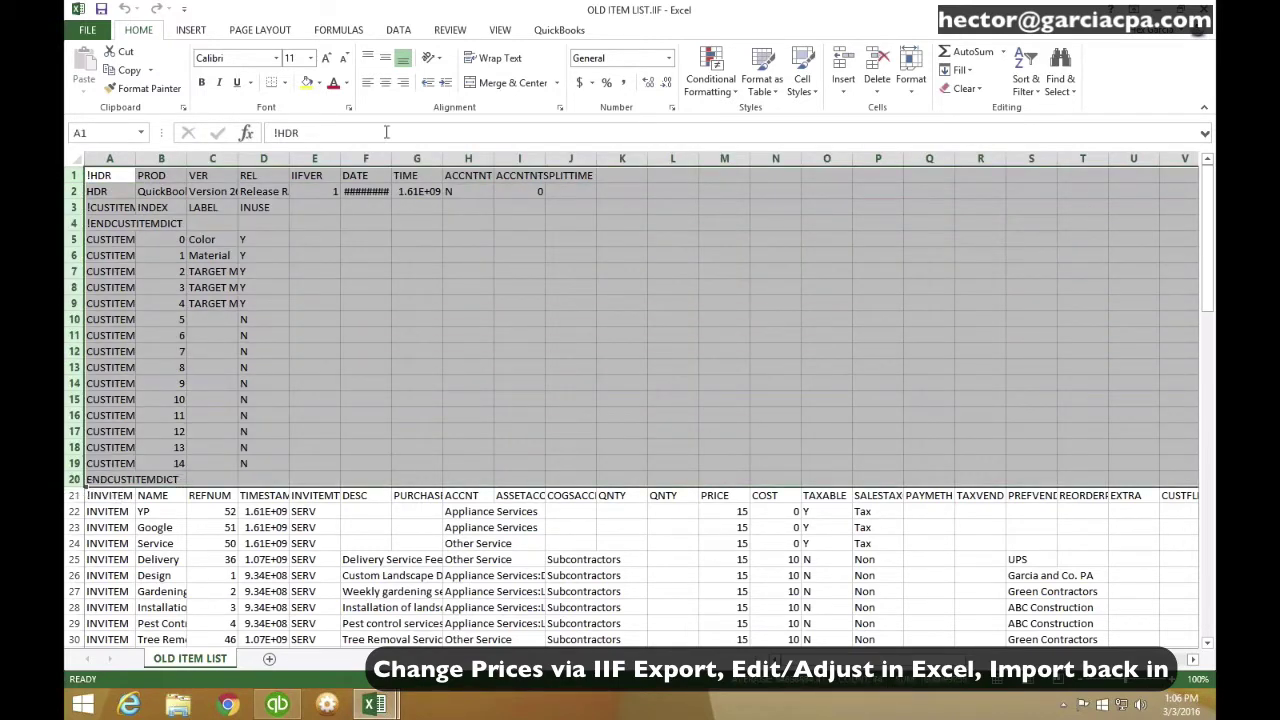
pyautogui.click(334, 82)
pyautogui.click(202, 85)
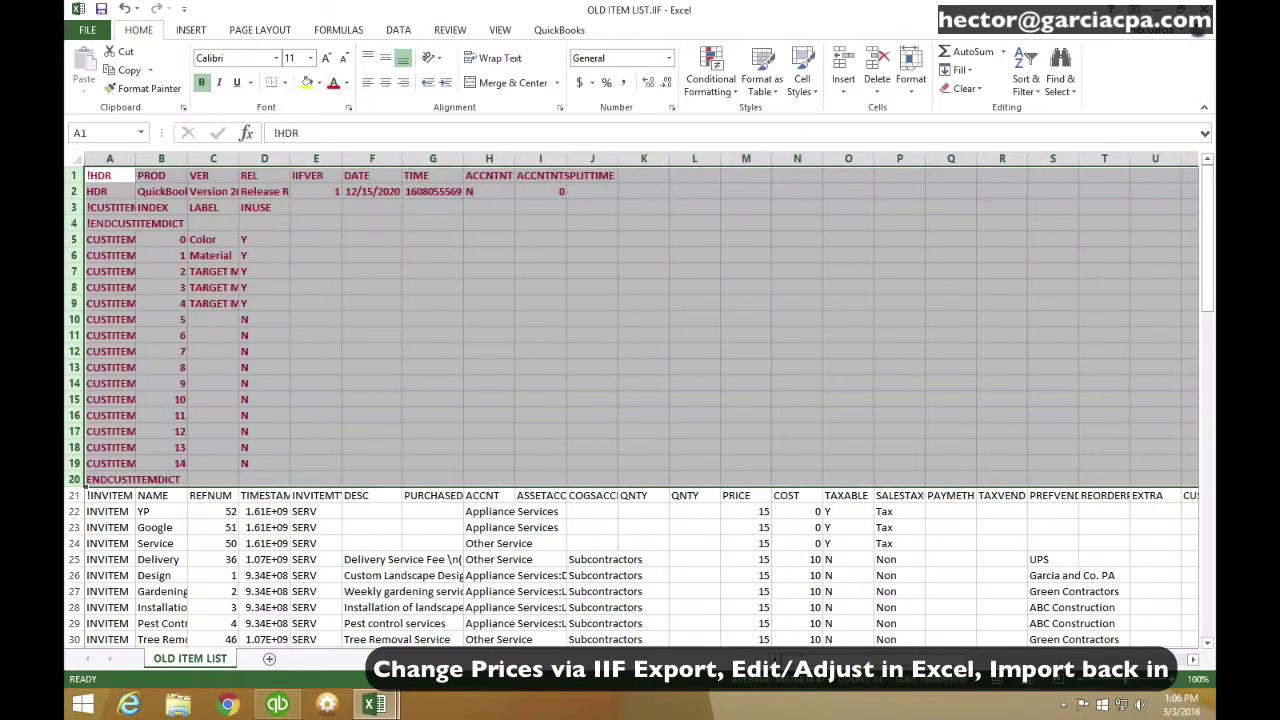
# Step: Colour rows 65–95 red
pyautogui.scroll(-3, 640, 400)
pyautogui.scroll(-15, 640, 400)
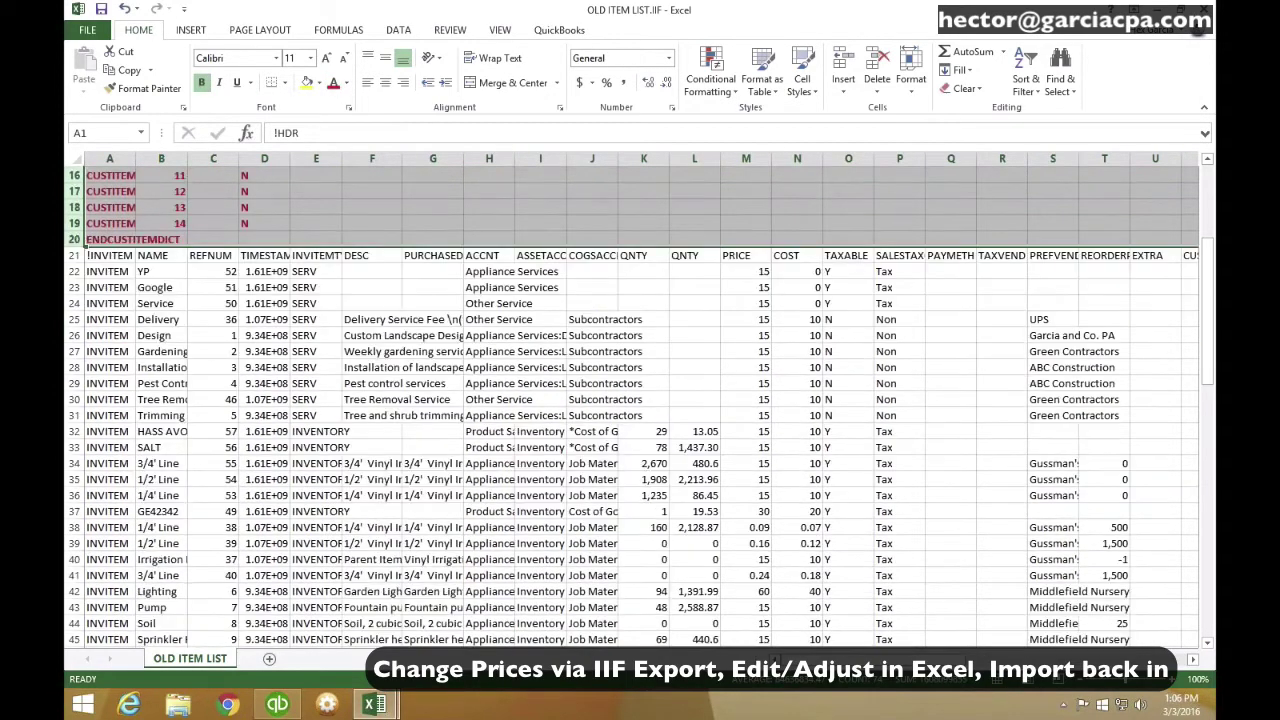
pyautogui.scroll(-1, 93, 378)
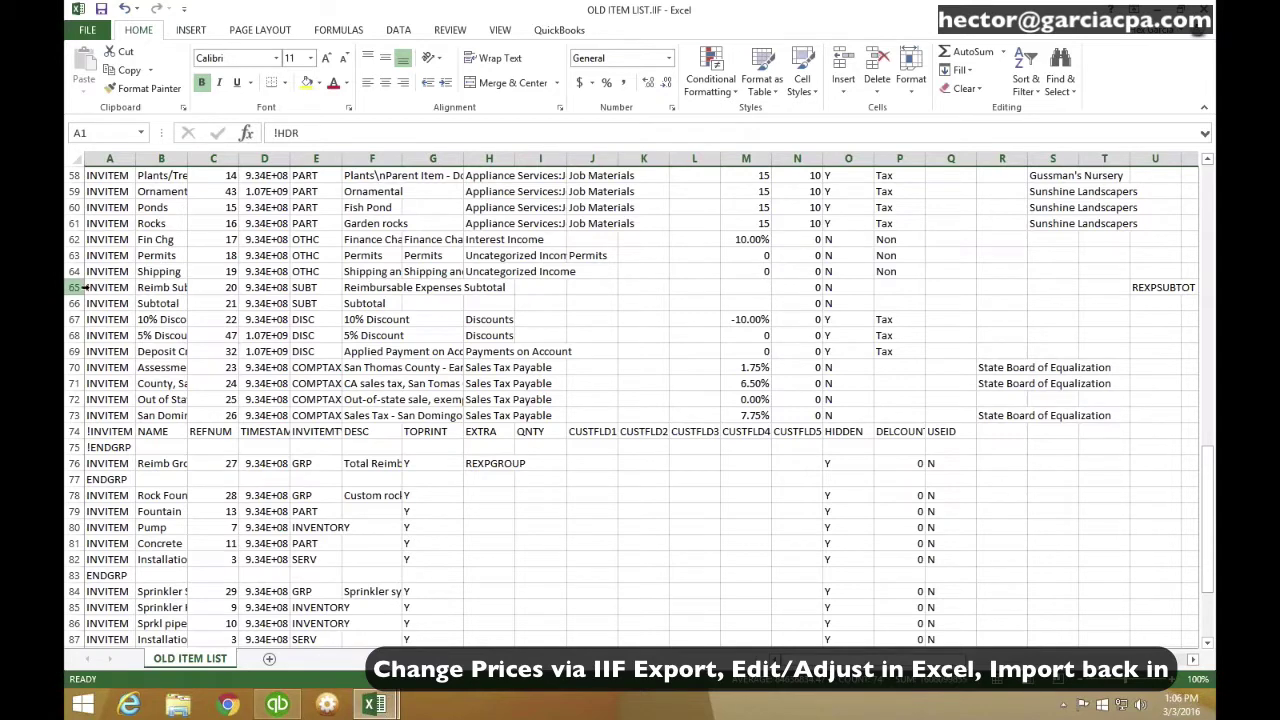
pyautogui.moveTo(83, 287); pyautogui.dragTo(96, 447)
pyautogui.click(333, 82)
pyautogui.scroll(9, 600, 400)
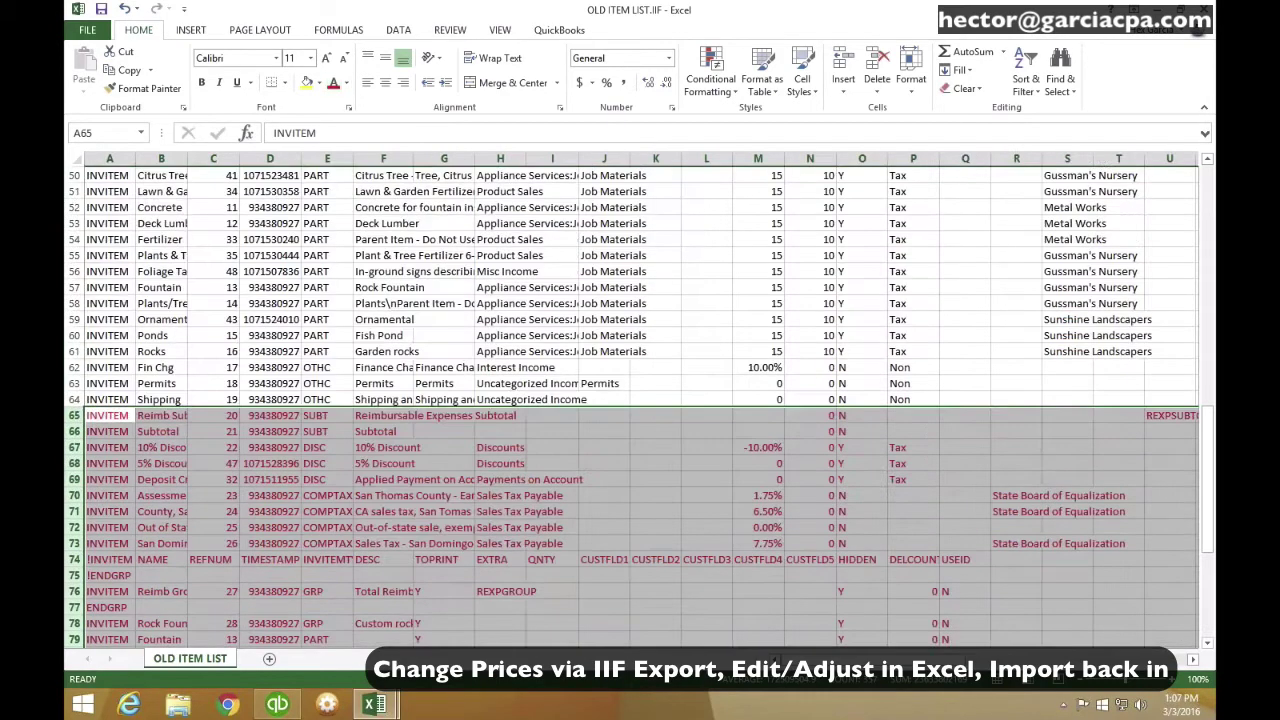
pyautogui.scroll(12, 396, 351)
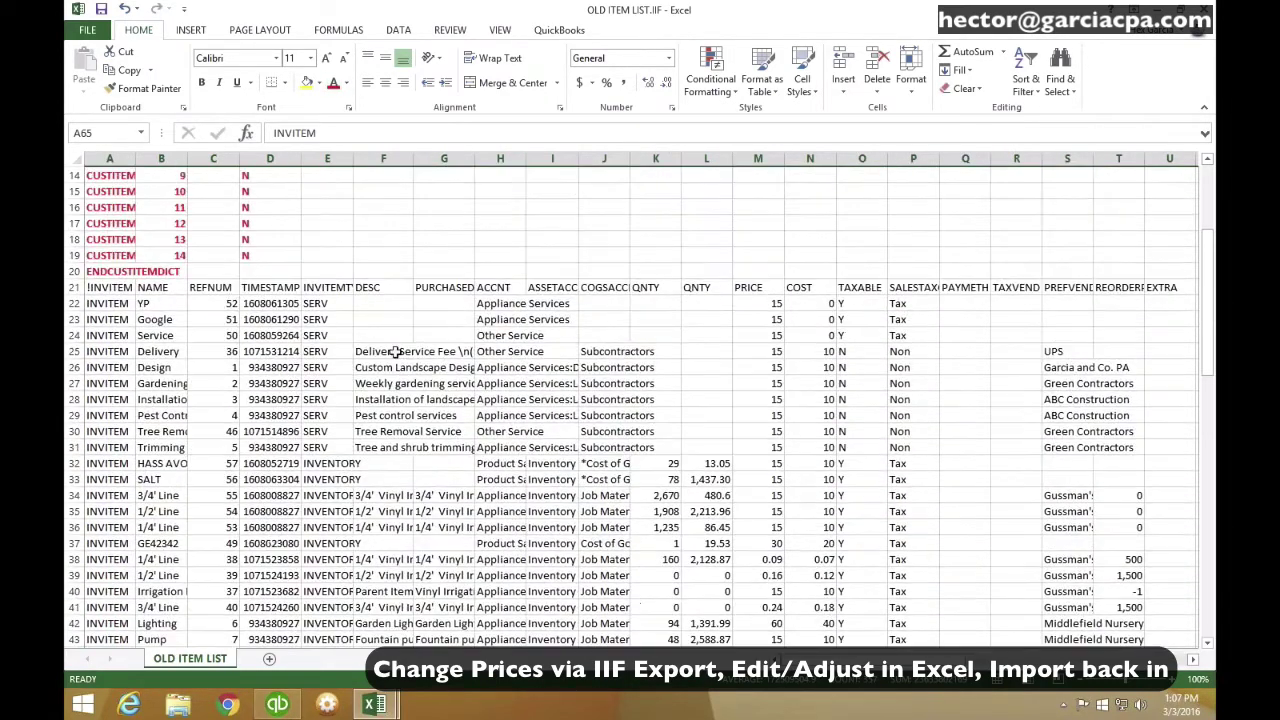
pyautogui.click(396, 351)
# Step: Copy item rows 21–64
pyautogui.moveTo(75, 287); pyautogui.dragTo(89, 537)
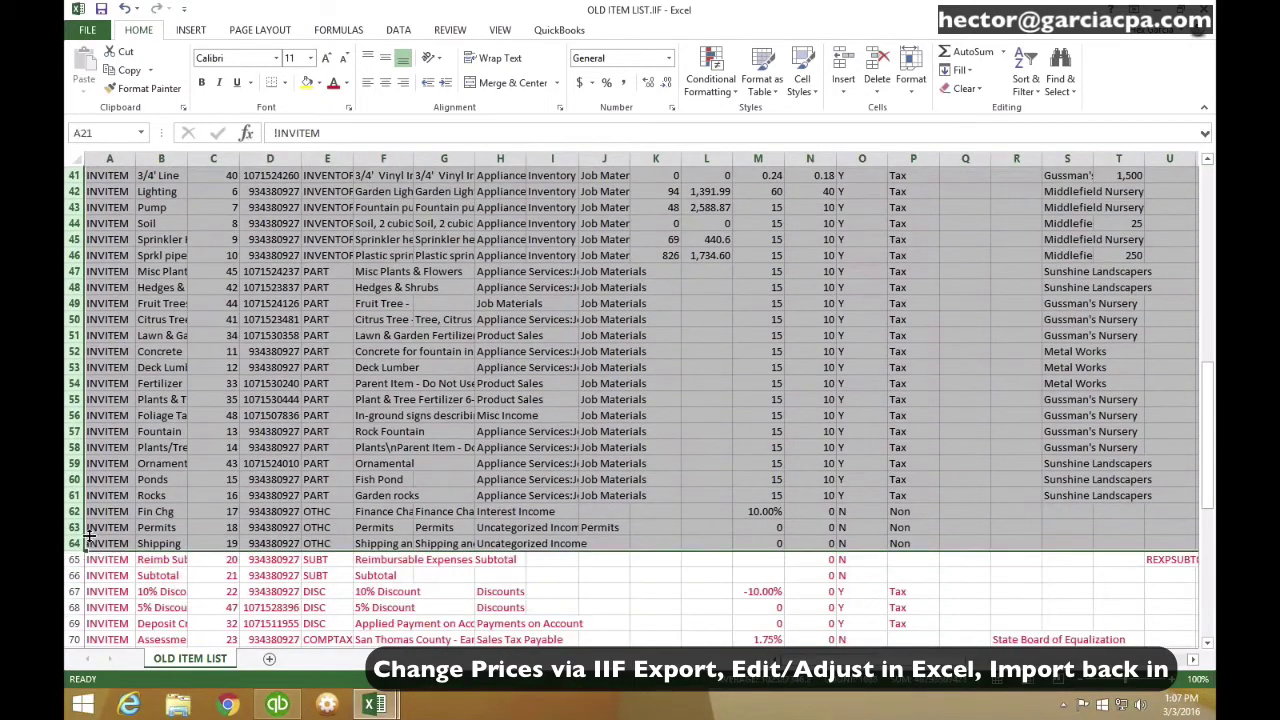
pyautogui.rightClick(390, 347)
pyautogui.click(427, 376)
pyautogui.scroll(12, 430, 380)
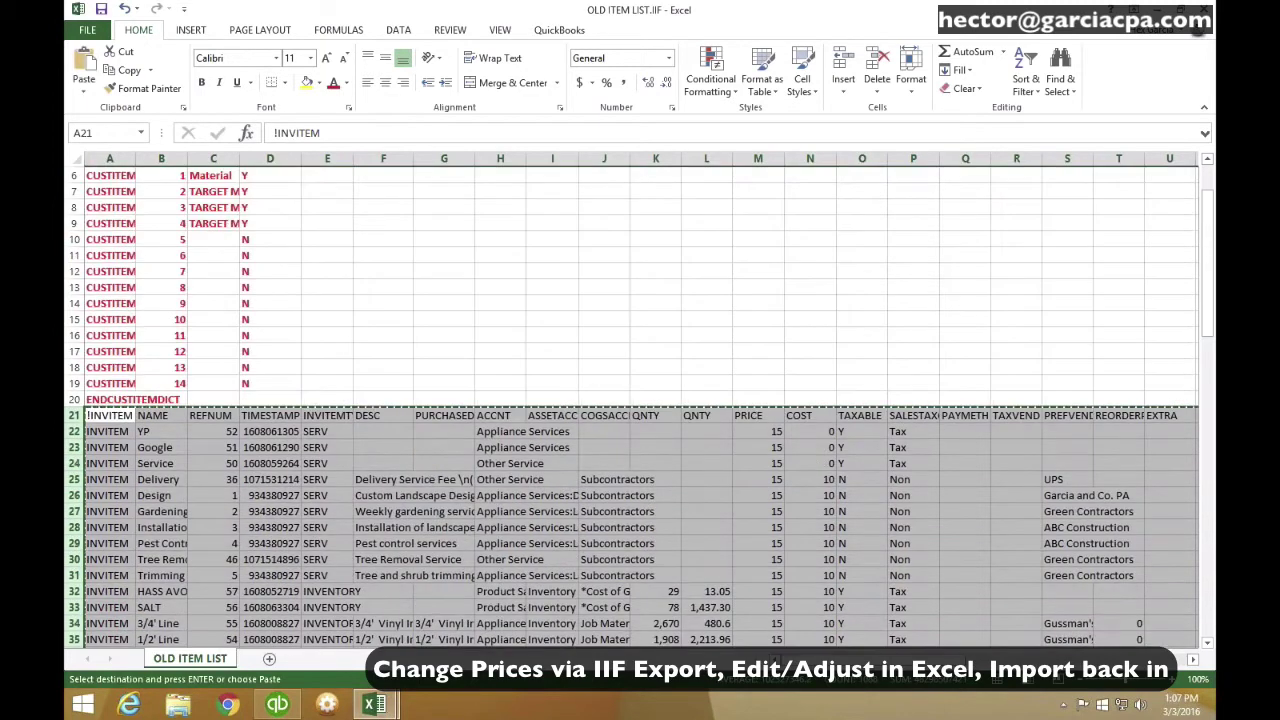
# Step: Add a new sheet and paste the copied item rows at A1
pyautogui.click(270, 659)
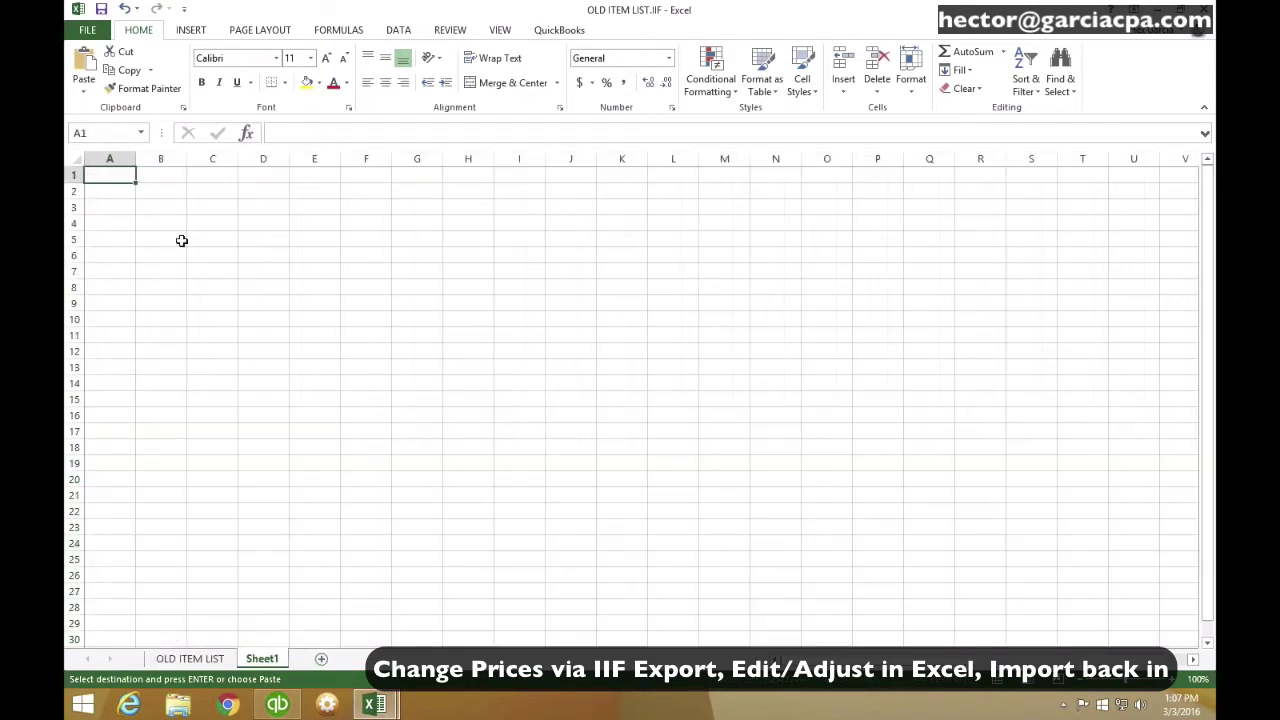
pyautogui.rightClick(107, 175)
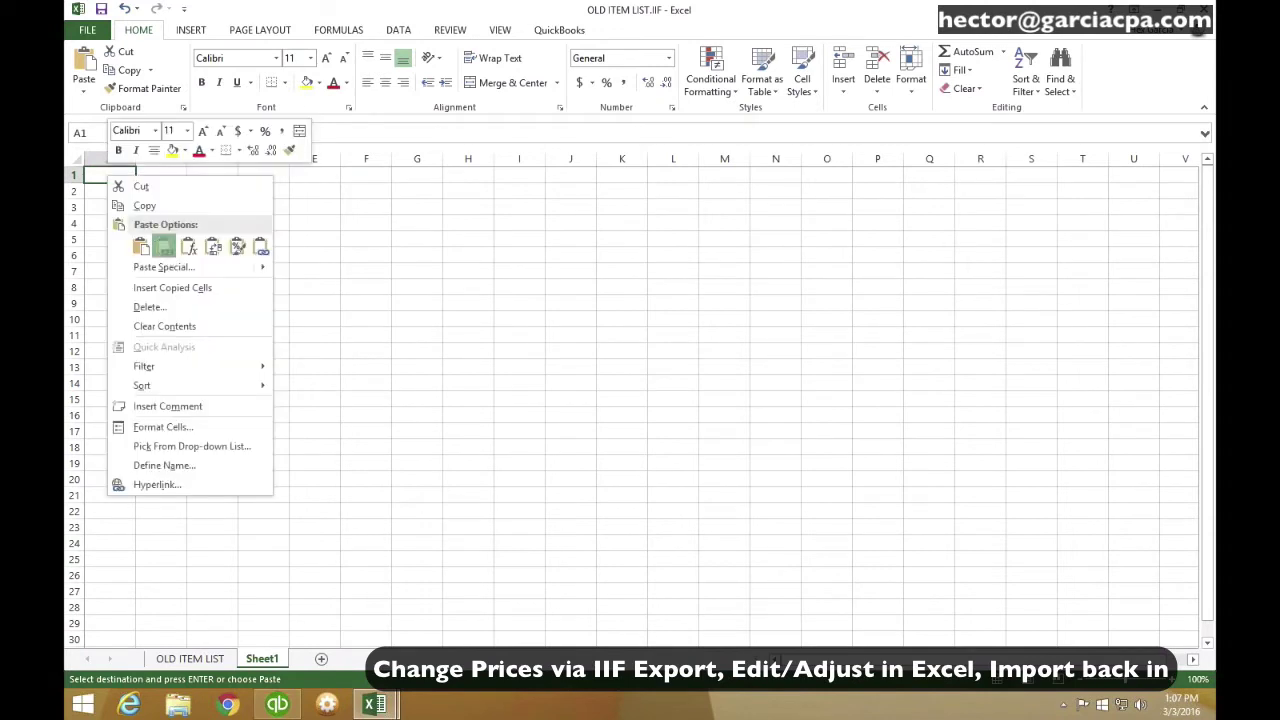
pyautogui.click(163, 247)
pyautogui.click(444, 347)
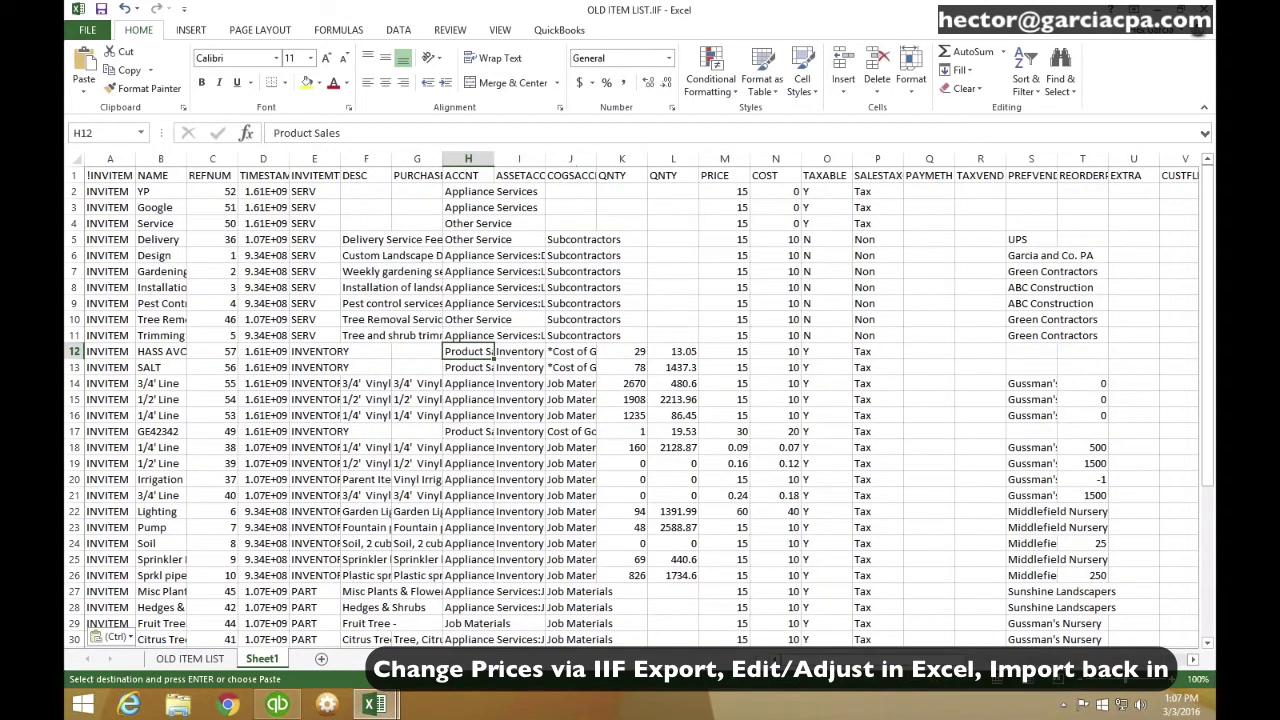
# Step: Delete the !INVITEM column and the REFNUM through QNTY columns
pyautogui.rightClick(103, 158)
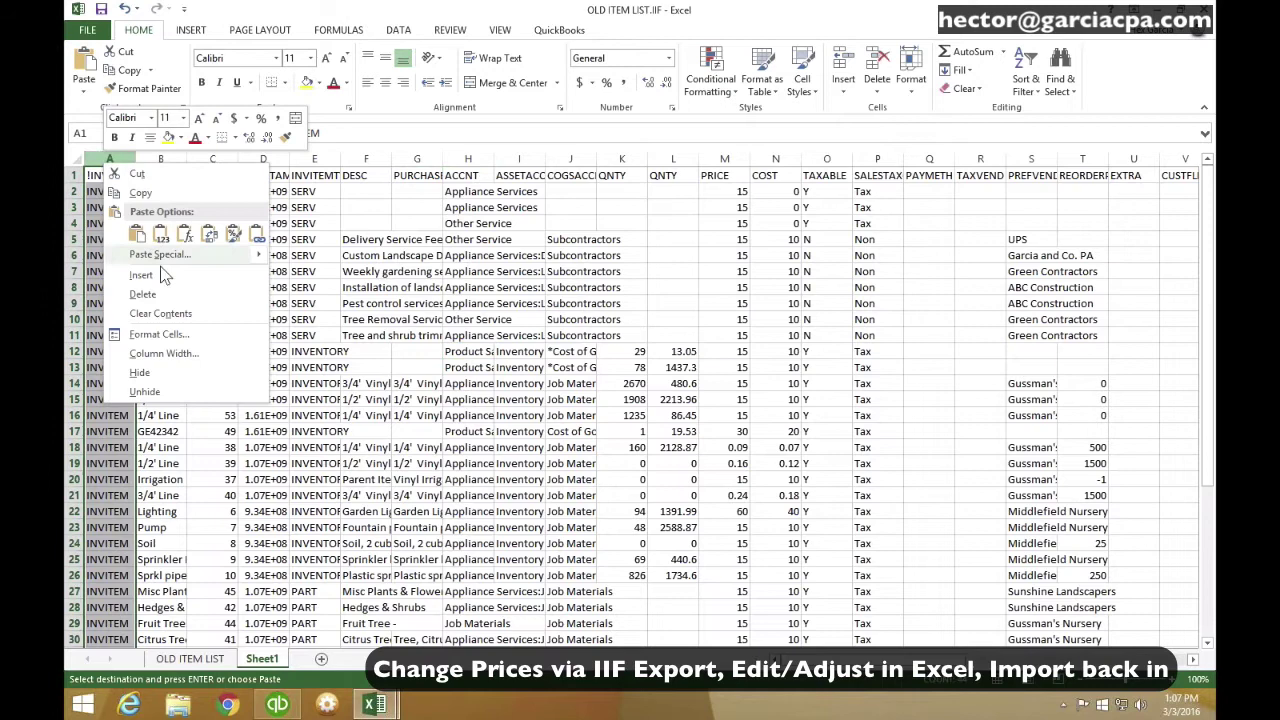
pyautogui.click(163, 294)
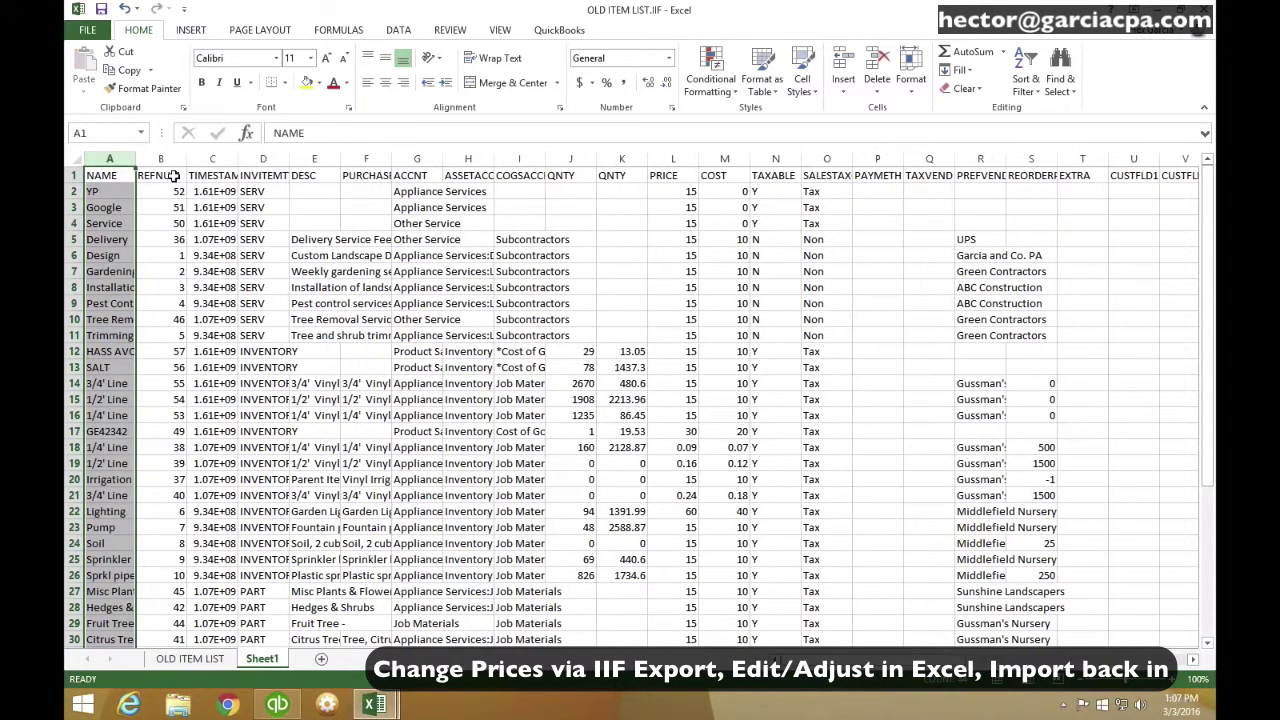
pyautogui.moveTo(160, 158); pyautogui.dragTo(627, 192)
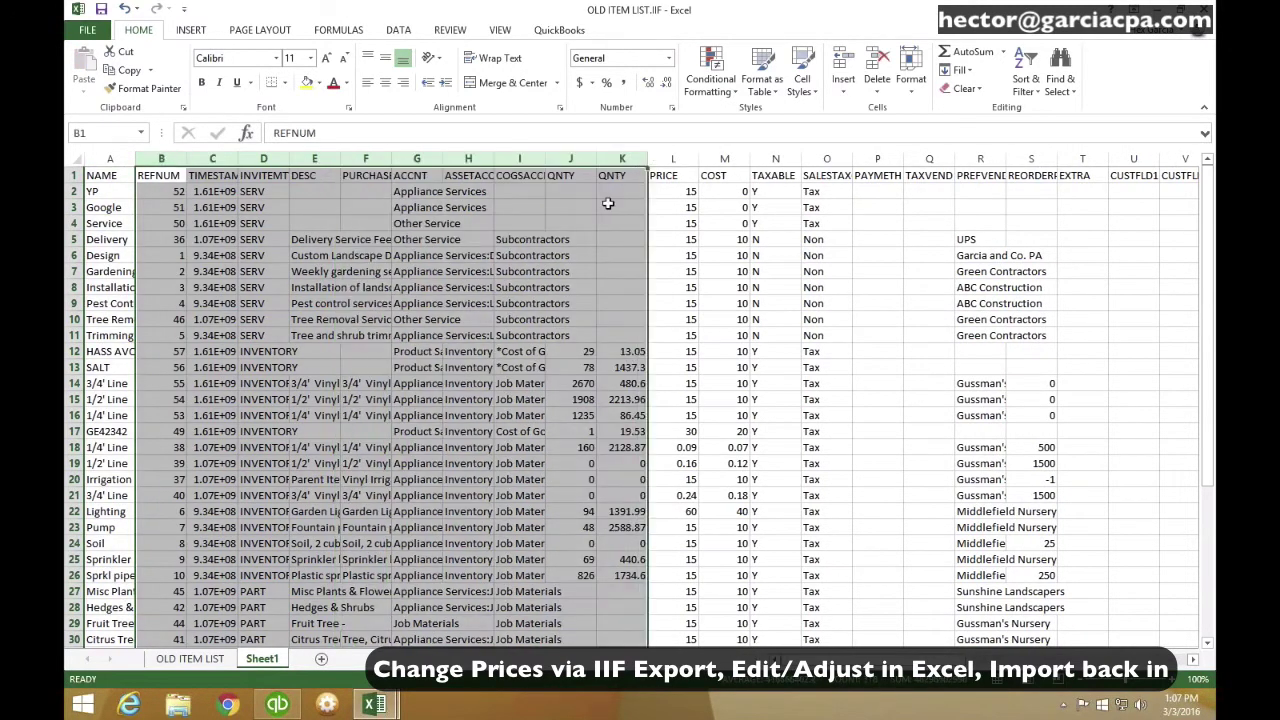
pyautogui.rightClick(607, 201)
pyautogui.click(648, 335)
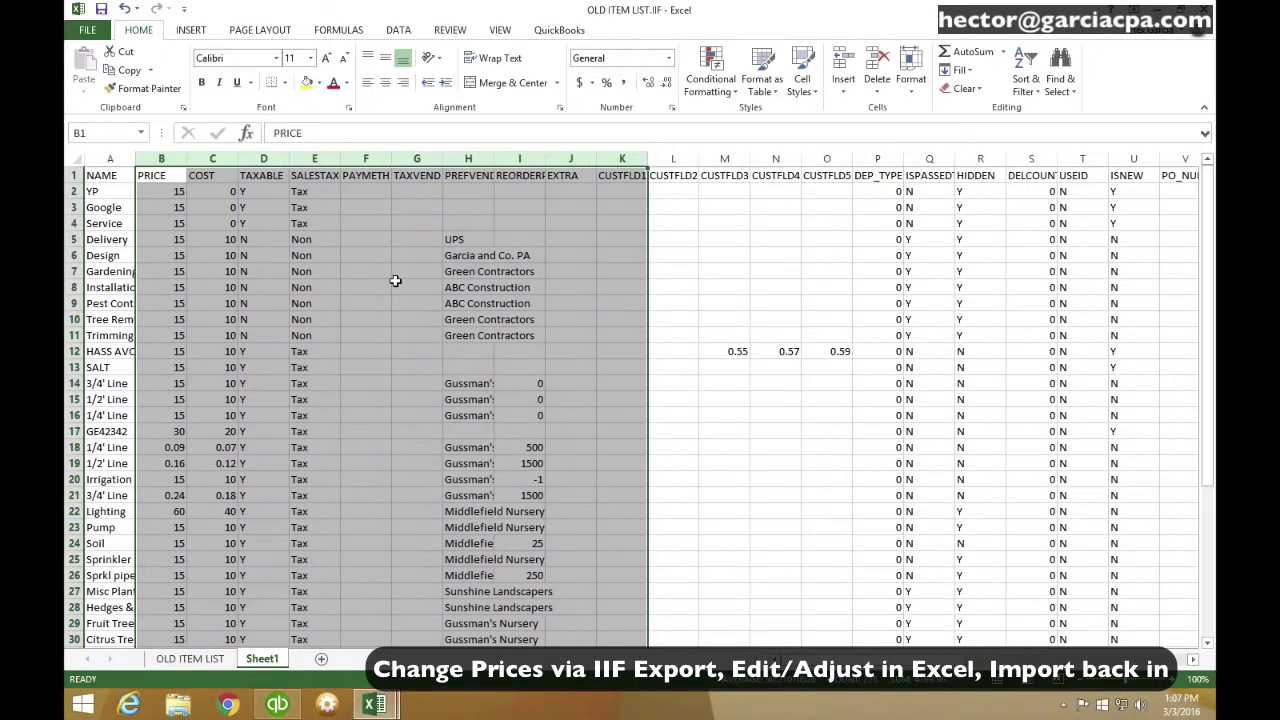
# Step: Delete all remaining columns after COST
pyautogui.click(214, 160)
pyautogui.moveTo(263, 158); pyautogui.dragTo(1150, 172)
pyautogui.rightClick(783, 243)
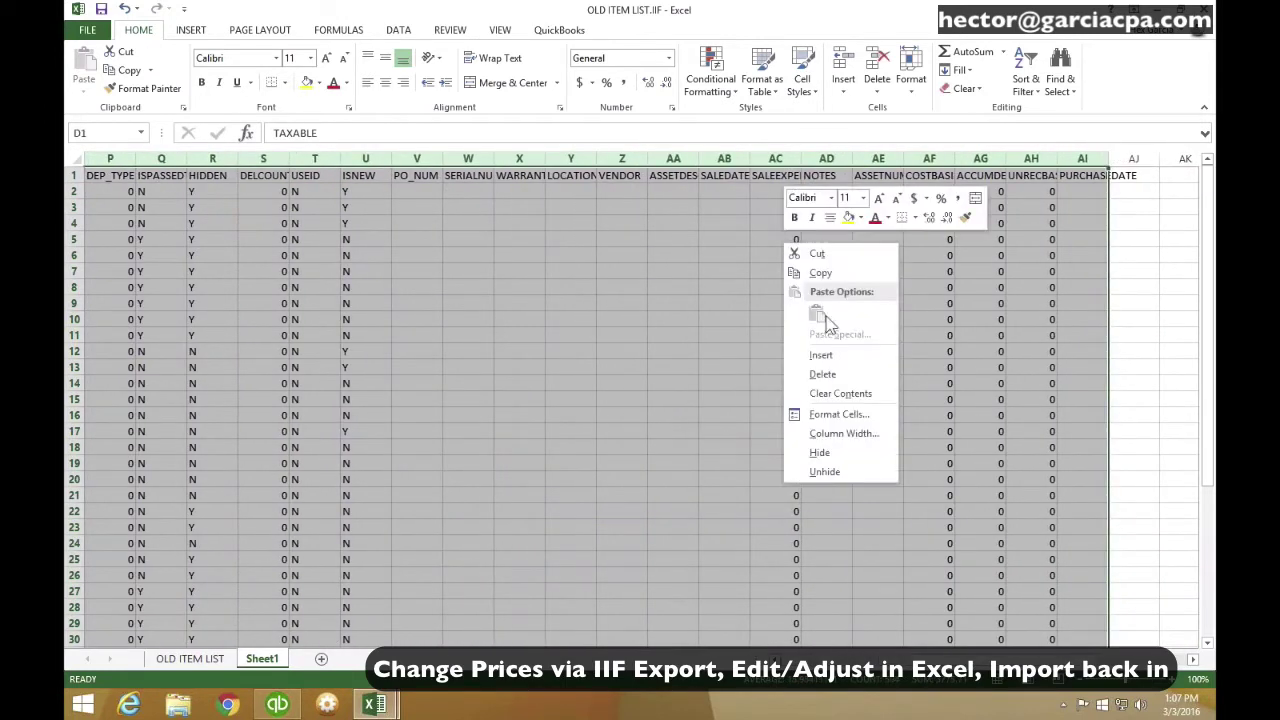
pyautogui.click(840, 378)
pyautogui.click(468, 318)
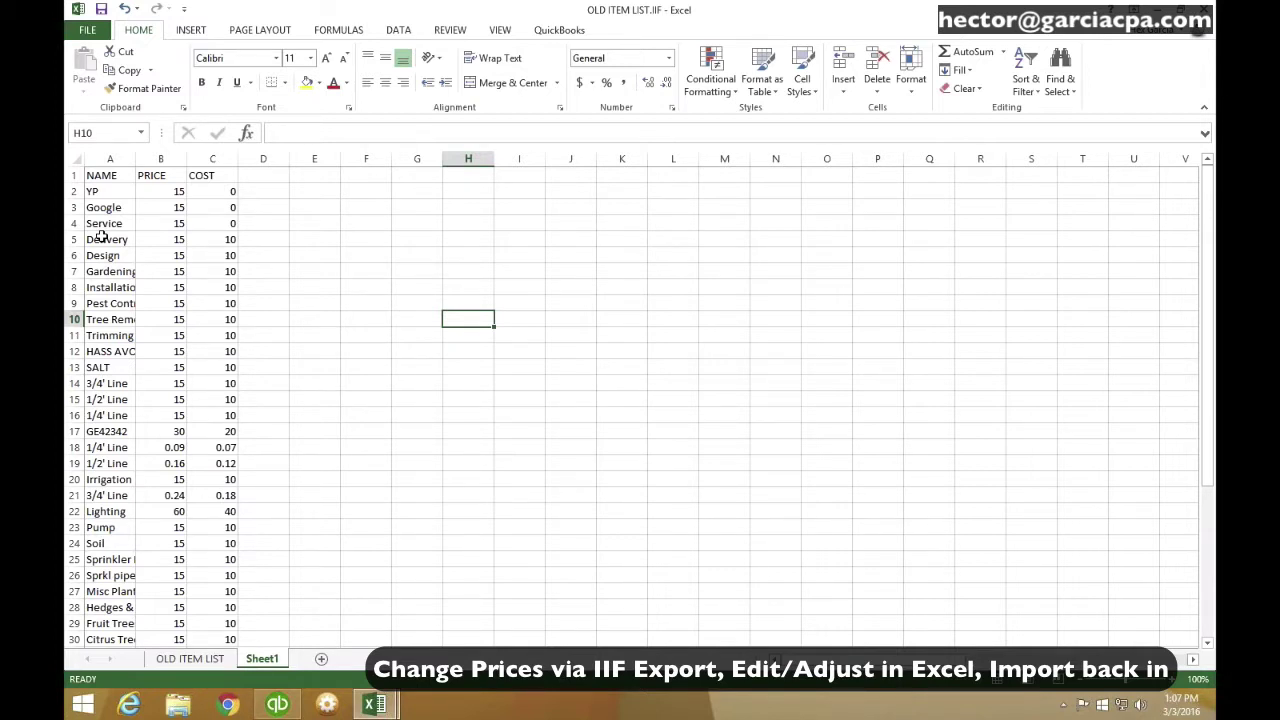
# Step: Enter a cost-multiplier formula in D2 referencing C2 and fill it down column D
pyautogui.click(270, 194)
pyautogui.write('=')
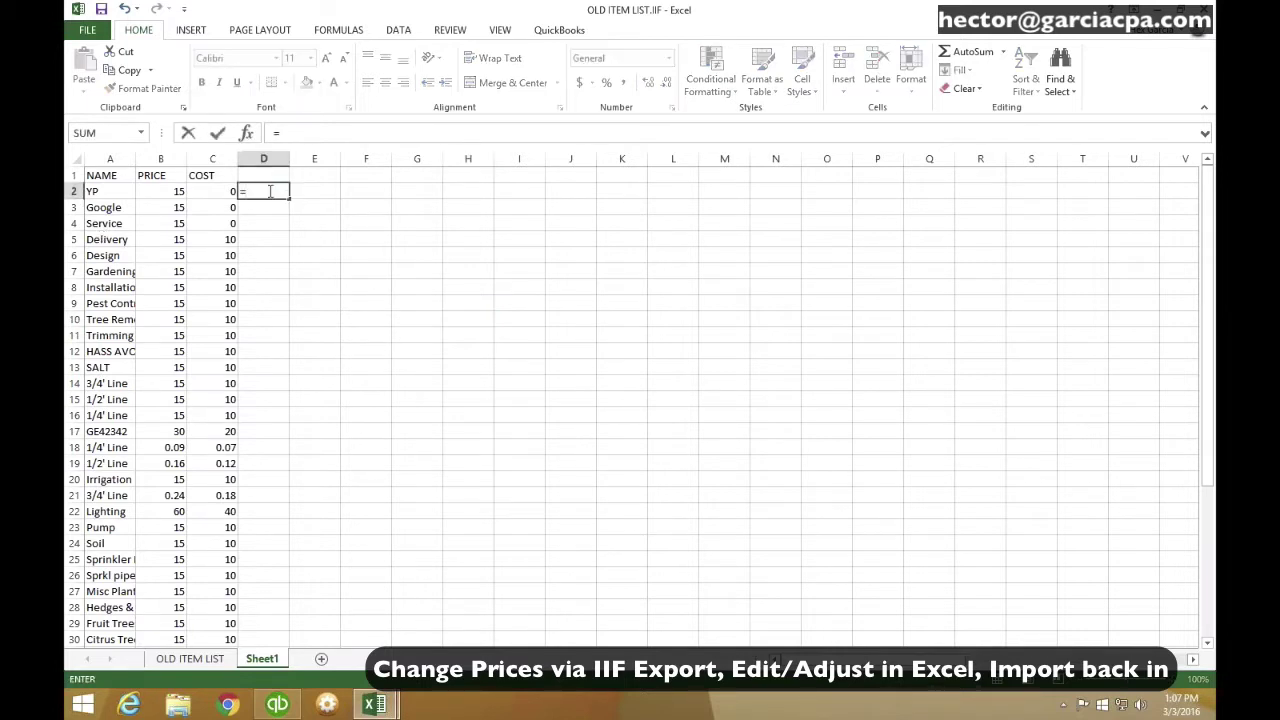
pyautogui.click(211, 190)
pyautogui.write('*1.5')
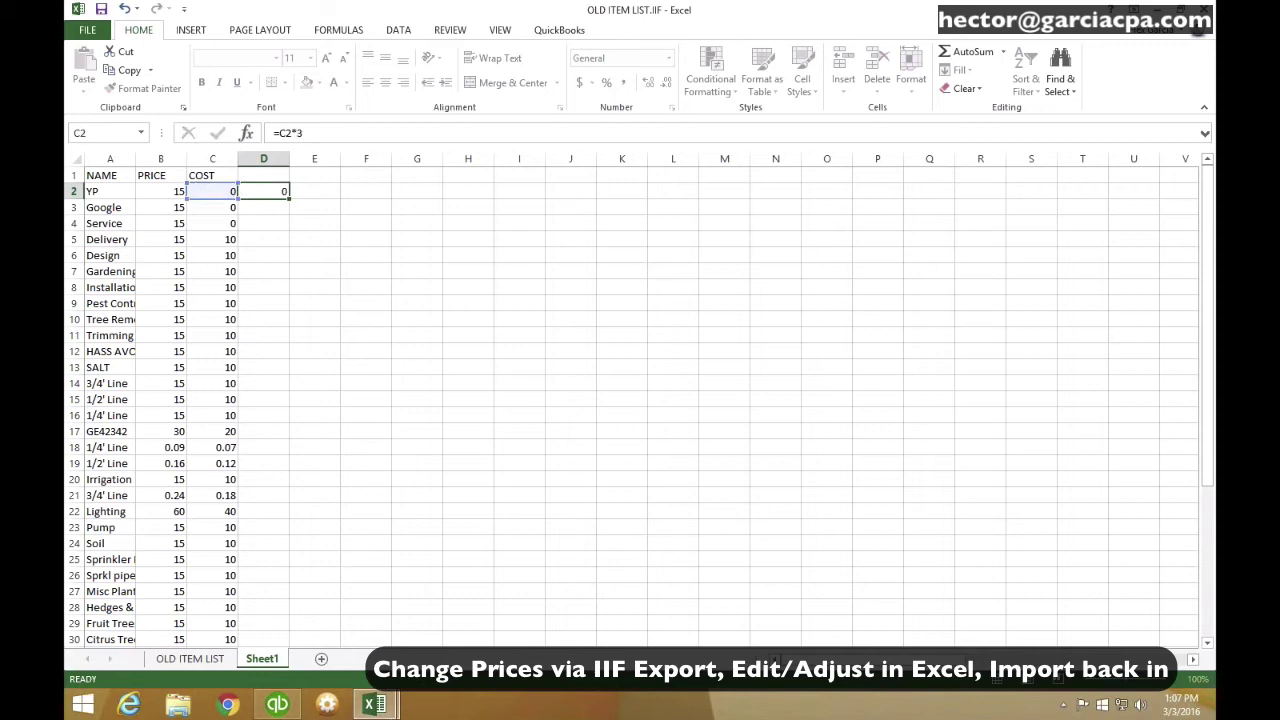
pyautogui.press('Return')
pyautogui.click(279, 189)
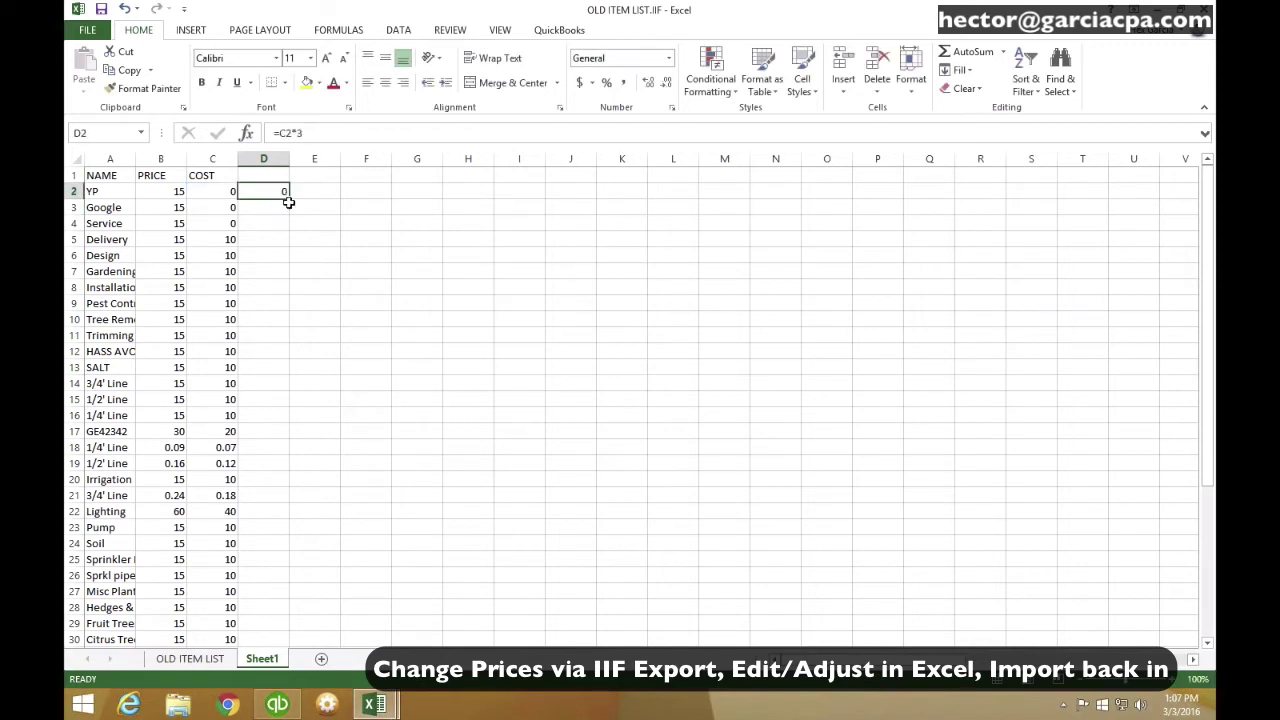
pyautogui.moveTo(288, 203); pyautogui.dragTo(286, 629)
pyautogui.scroll(5, 357, 509)
# Step: Paste column D's results as values over the COST cells, then select helper column D
pyautogui.rightClick(270, 210)
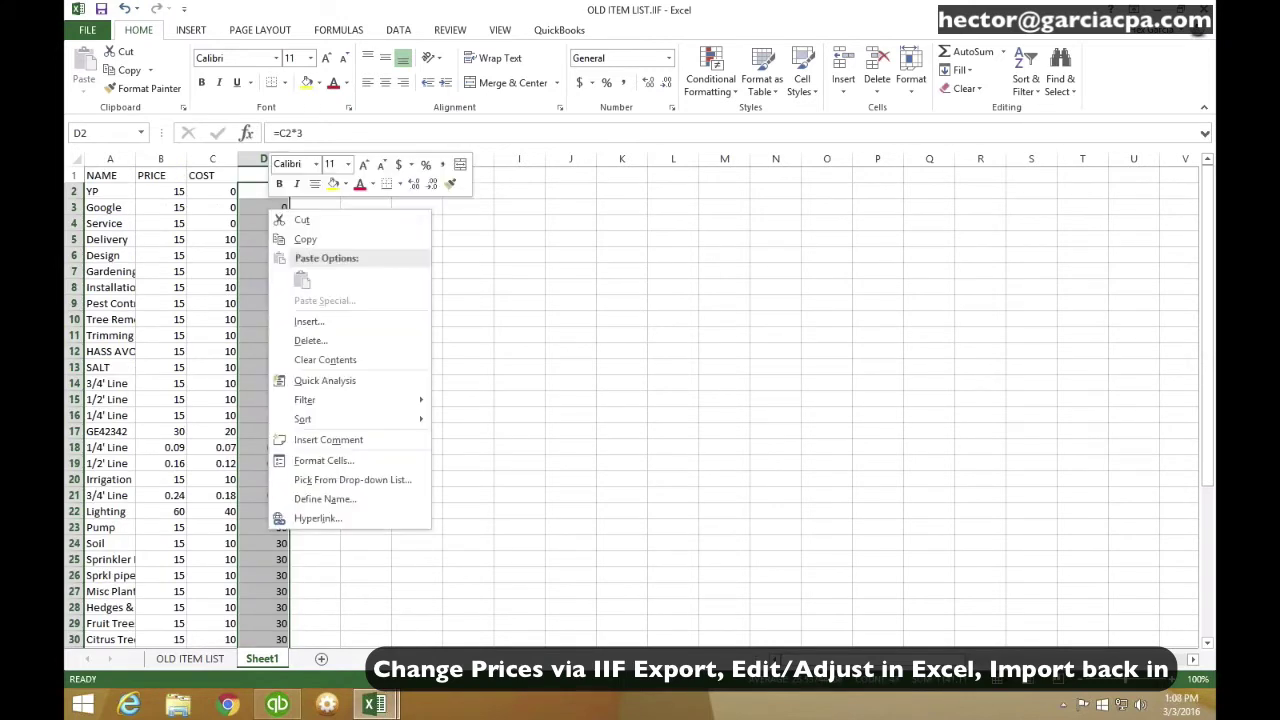
pyautogui.click(305, 239)
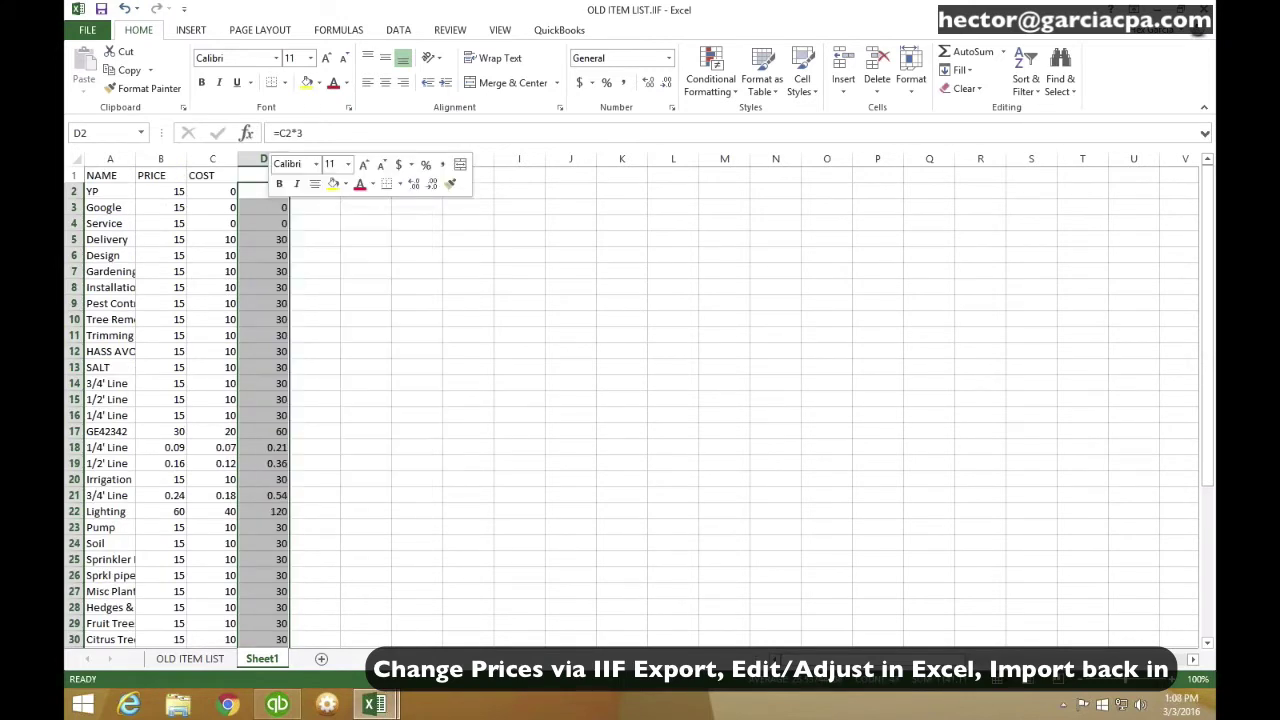
pyautogui.click(202, 197)
pyautogui.hotkey('ctrl', 'shift', 'Down')
pyautogui.rightClick(204, 192)
pyautogui.click(277, 258)
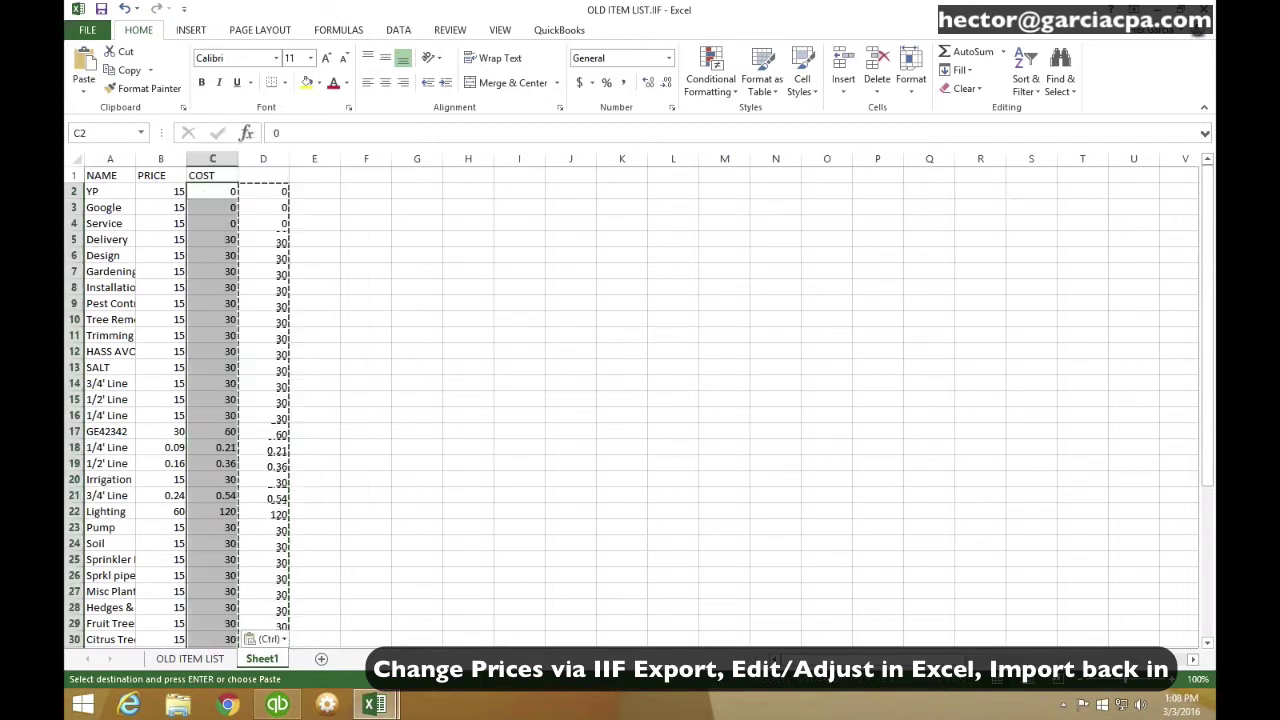
pyautogui.click(361, 257)
pyautogui.click(263, 175)
pyautogui.hotkey('ctrl', 'shift', 'Down')
pyautogui.hotkey('ctrl', 'shift', 'Down')
pyautogui.rightClick(258, 185)
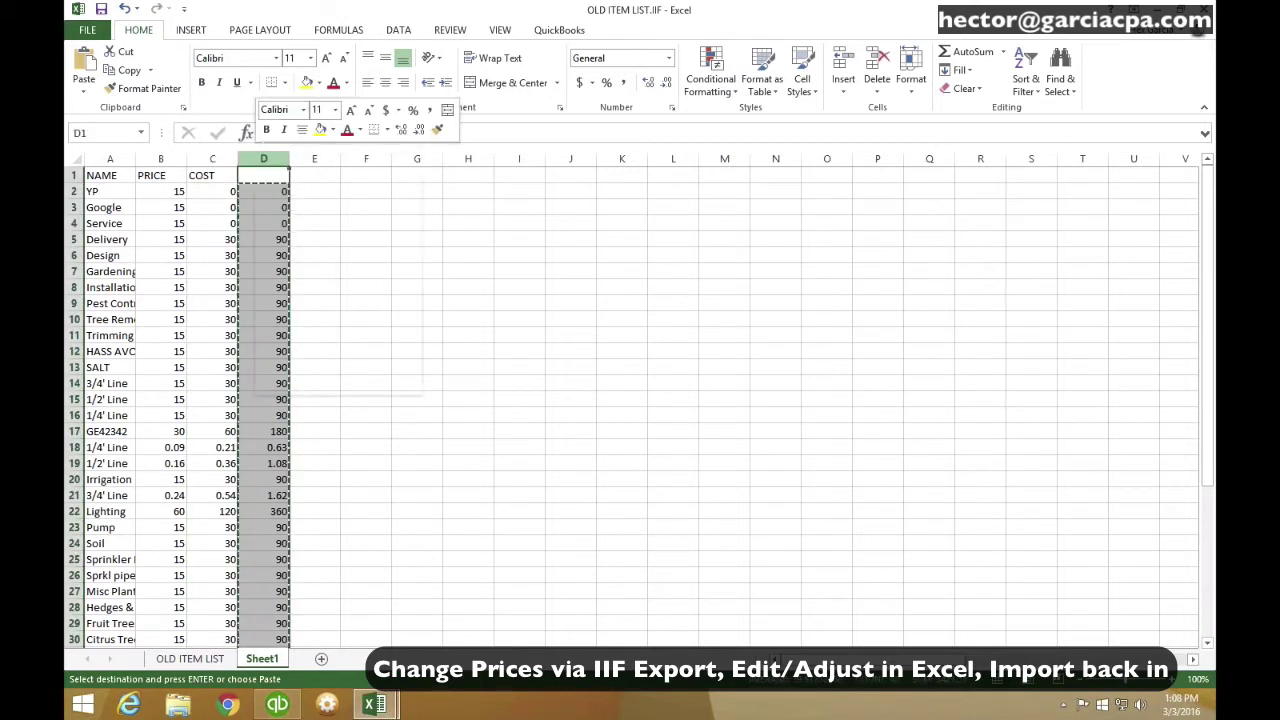
# Step: Clear helper column D and fill a price formula from B2 down the PRICE column
pyautogui.click(295, 290)
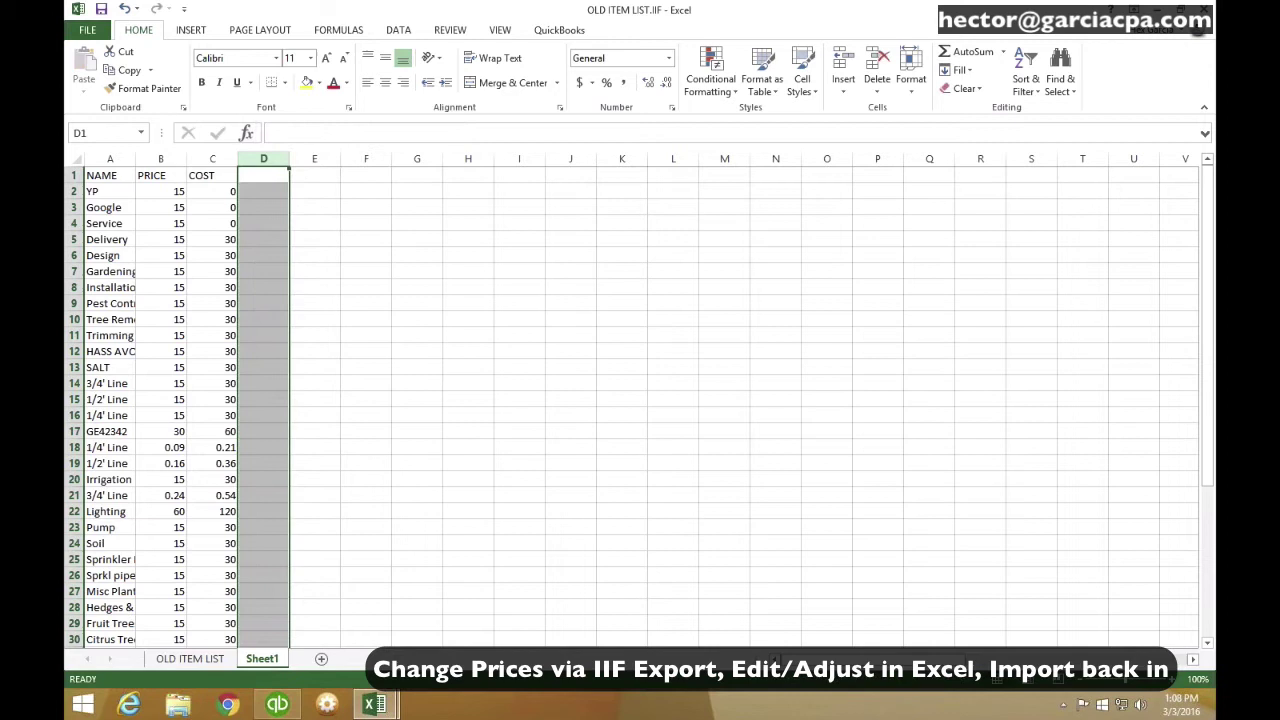
pyautogui.click(220, 252)
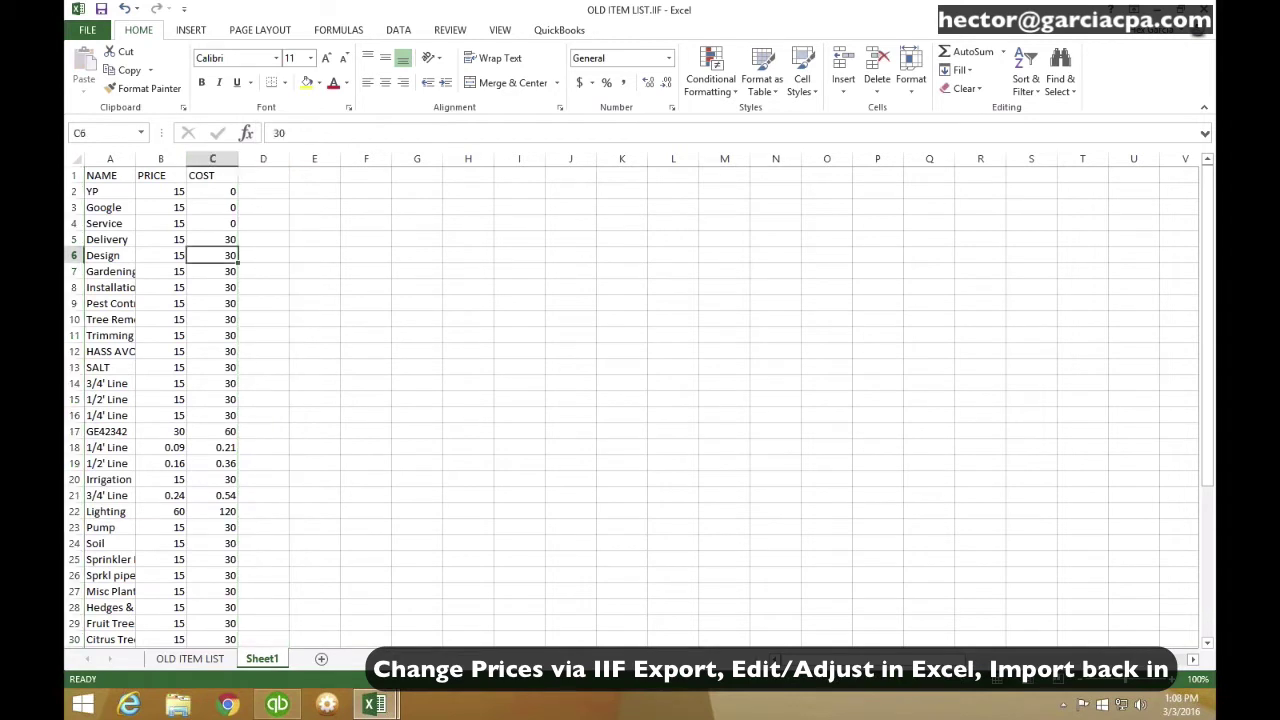
pyautogui.click(170, 194)
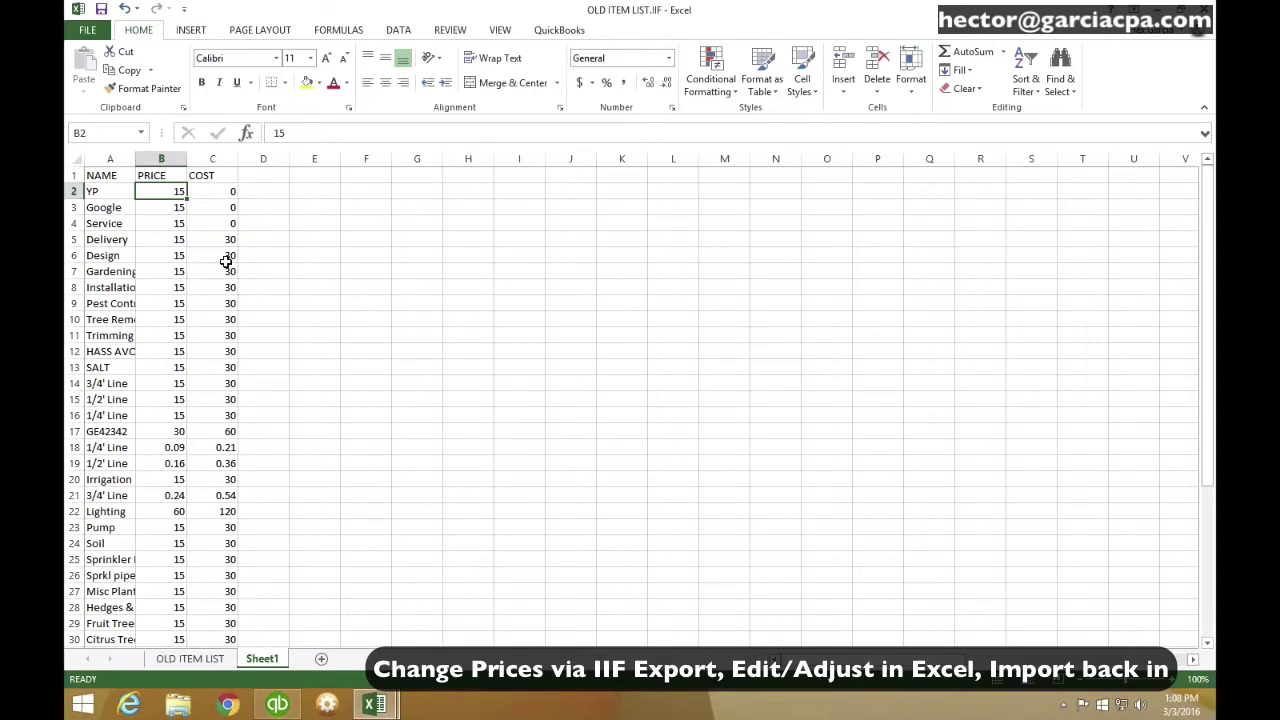
pyautogui.write('=1.')
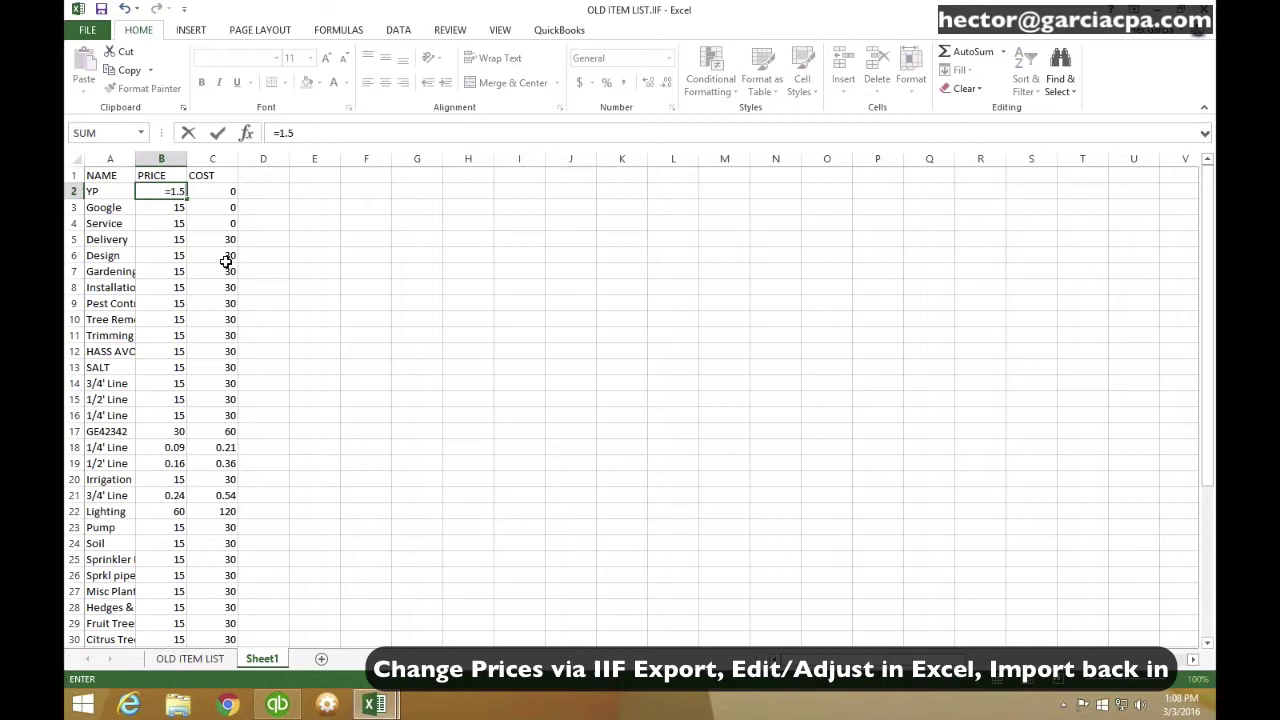
pyautogui.press('Return')
pyautogui.press('Up')
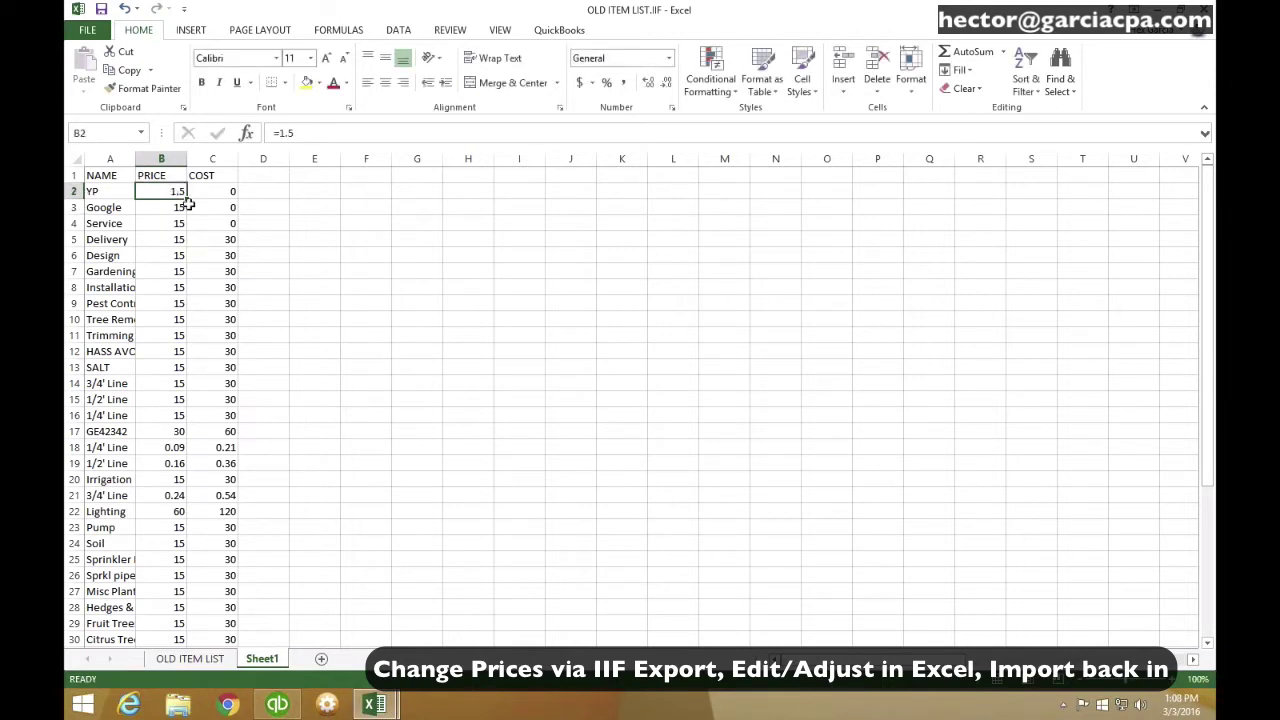
pyautogui.doubleClick(186, 200)
pyautogui.click(366, 319)
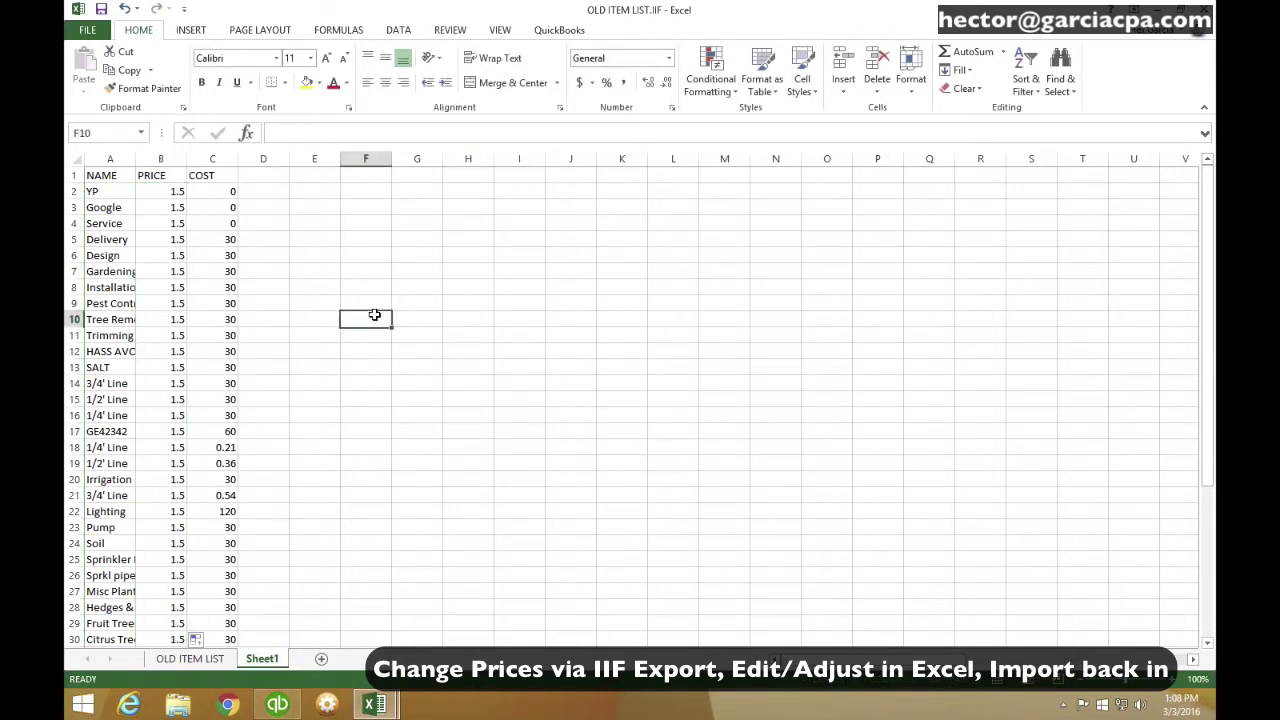
# Step: Revise B2's formula to =1.5*C2 and fill it down column B
pyautogui.click(174, 192)
pyautogui.click(322, 132)
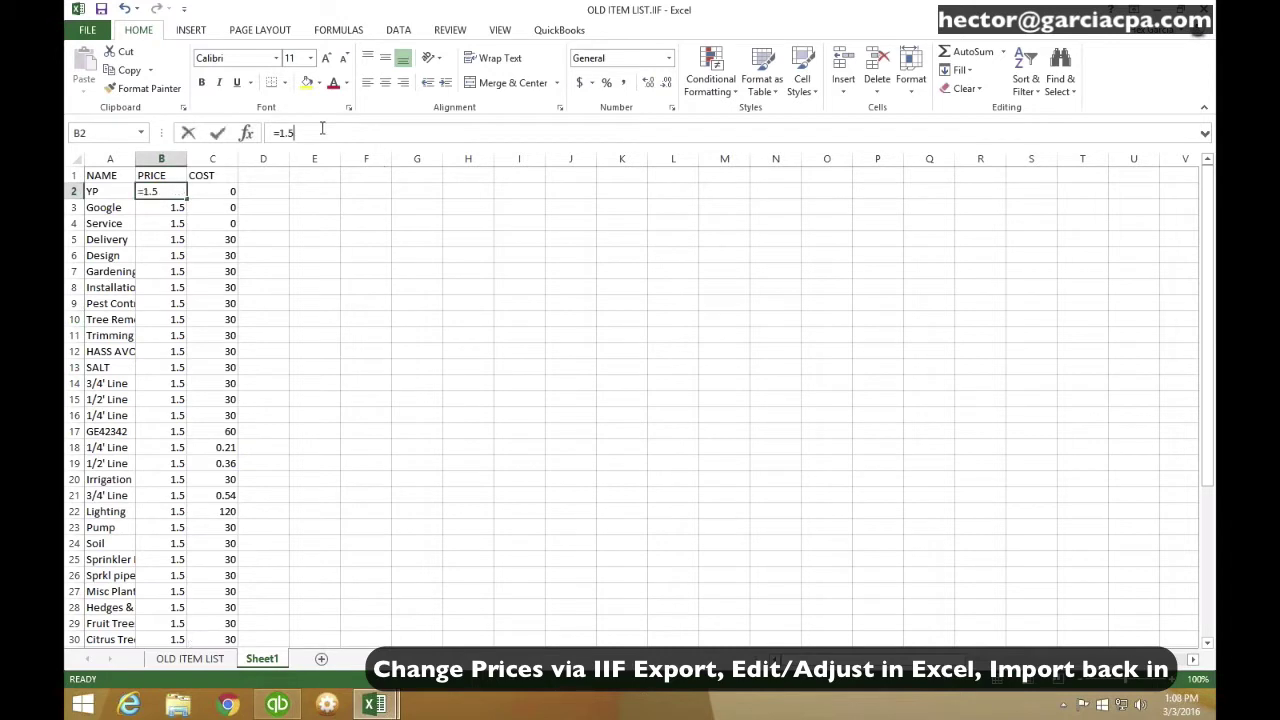
pyautogui.write('*0')
pyautogui.press('Return')
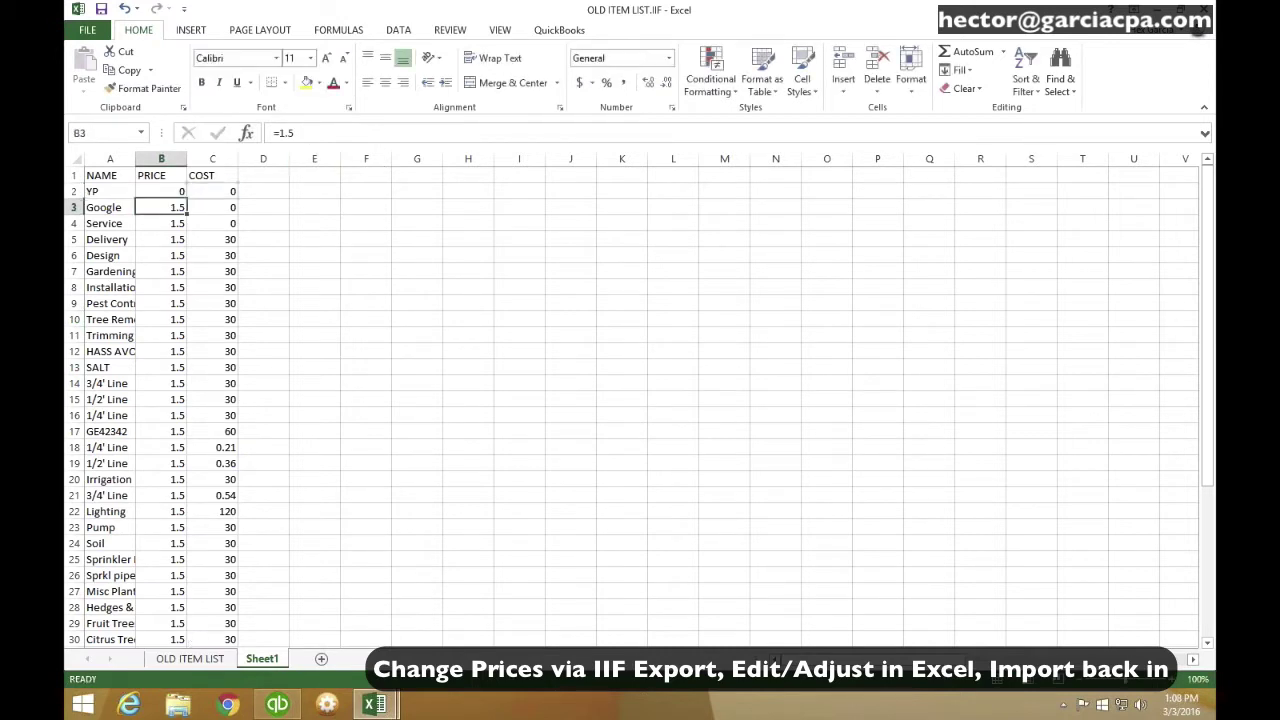
pyautogui.click(163, 191)
pyautogui.doubleClick(187, 199)
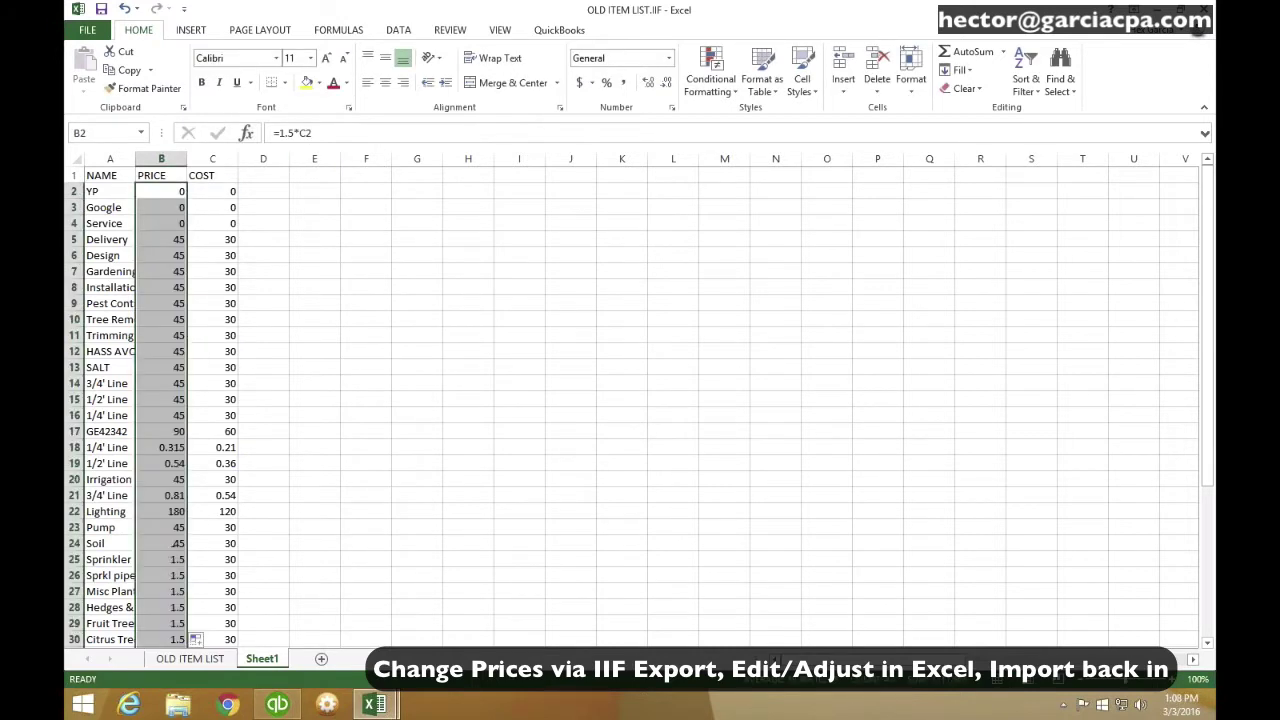
pyautogui.click(174, 362)
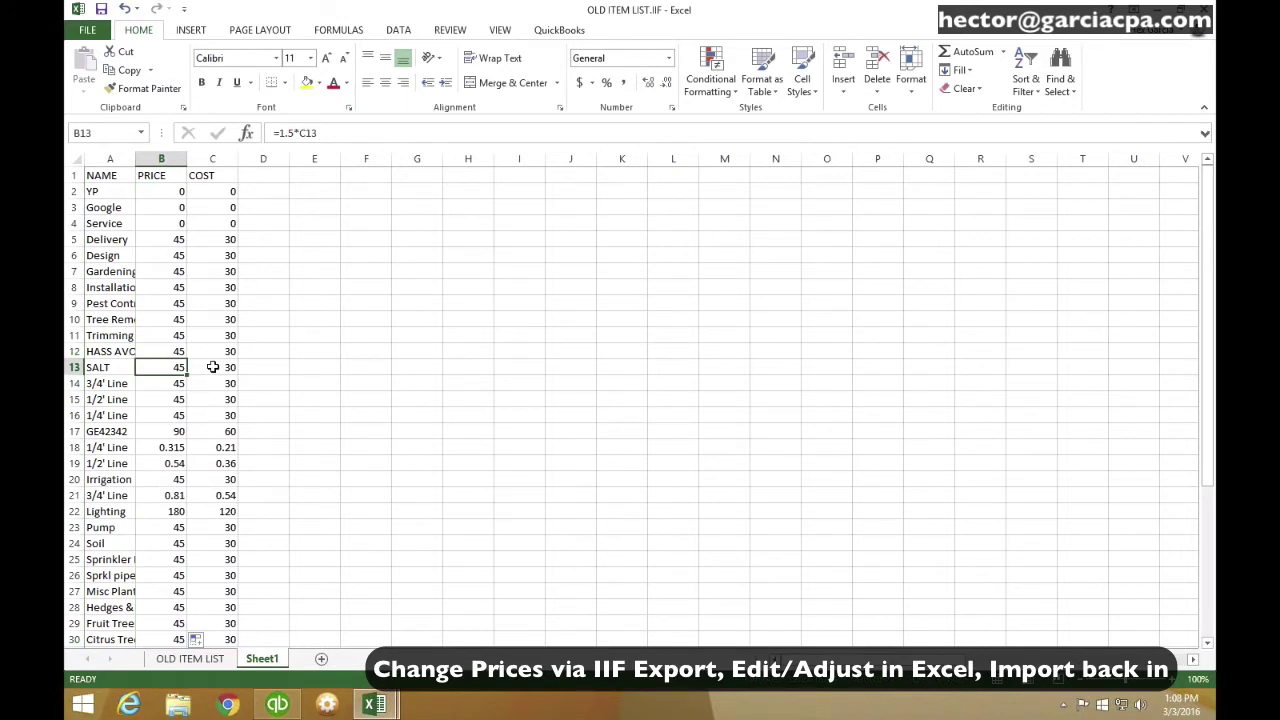
# Step: Select the PRICE and COST range B2:C44
pyautogui.click(153, 192)
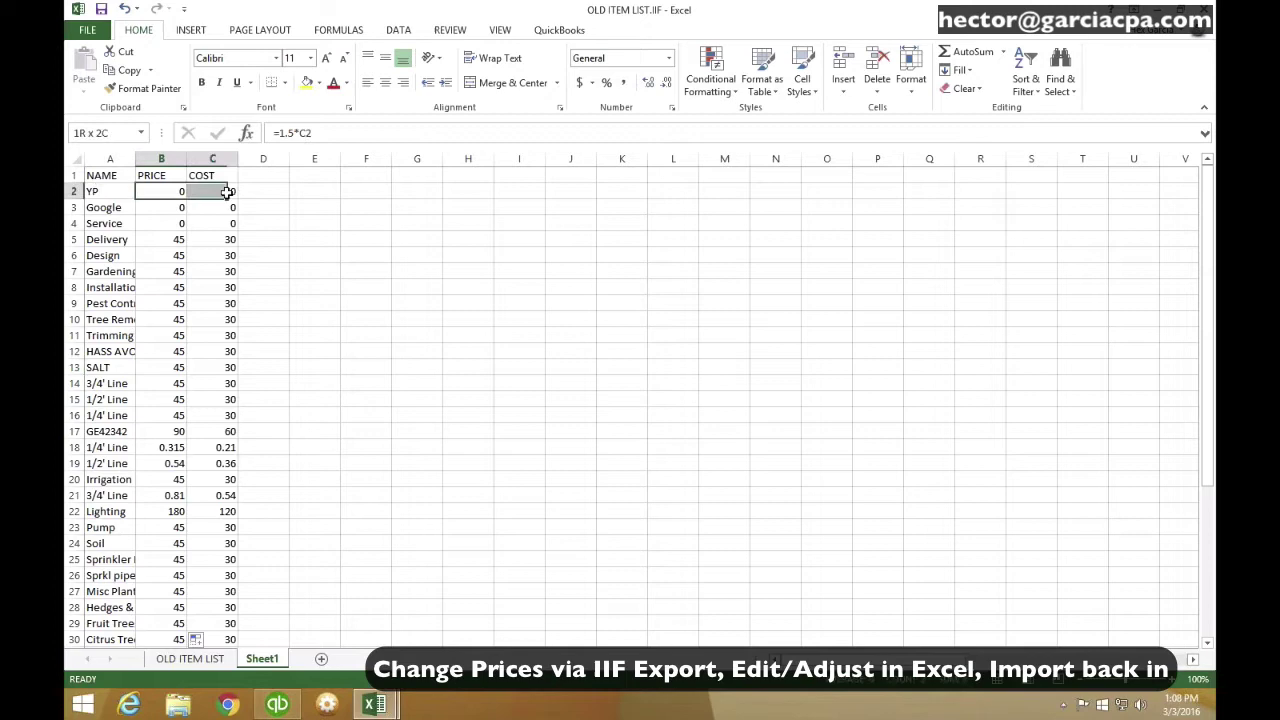
pyautogui.scroll(-10, 227, 355)
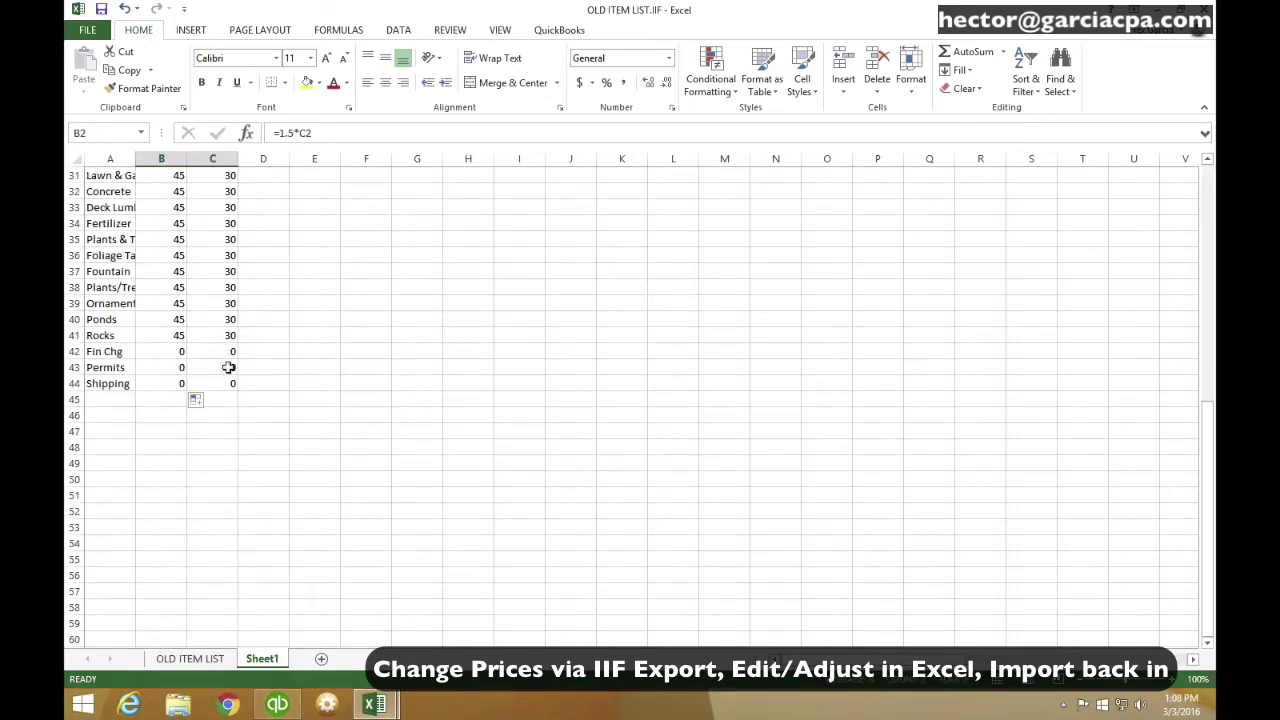
pyautogui.keyDown('shift'); pyautogui.click(232, 384); pyautogui.keyUp('shift')
pyautogui.scroll(10, 110, 279)
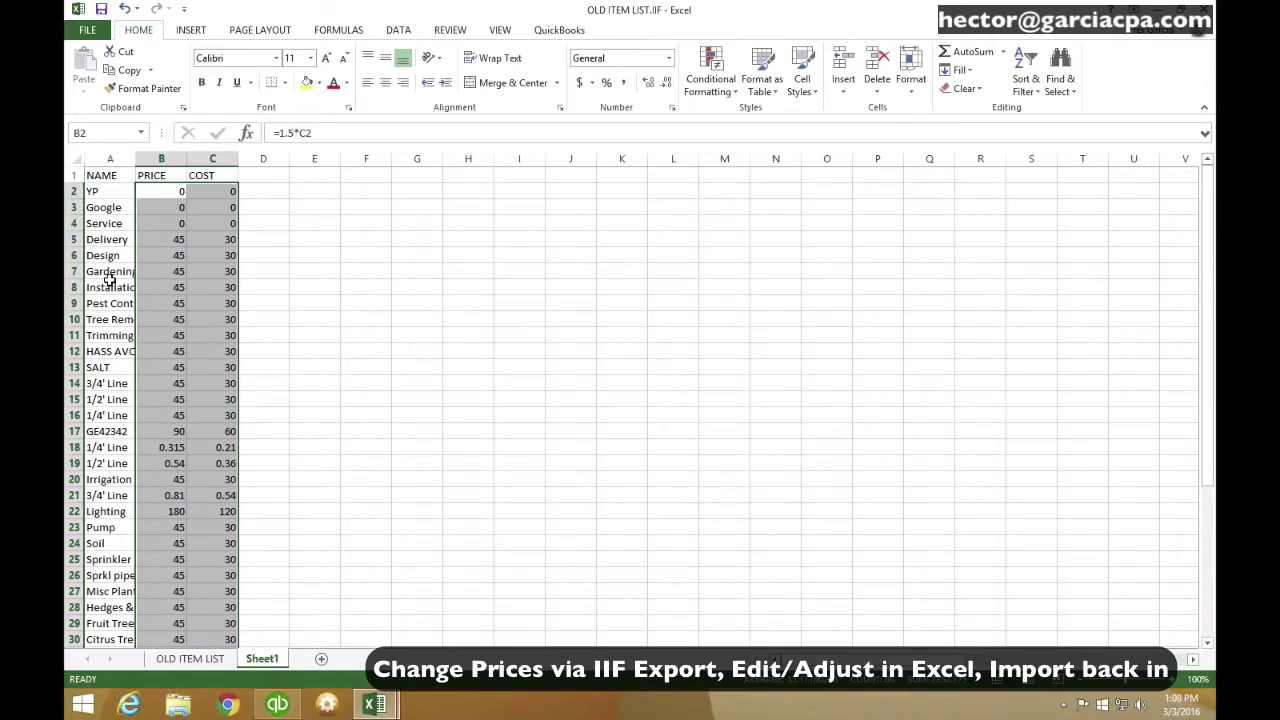
# Step: Copy the new prices and costs and paste them as values onto the OLD ITEM LIST sheet
pyautogui.rightClick(167, 270)
pyautogui.click(210, 310)
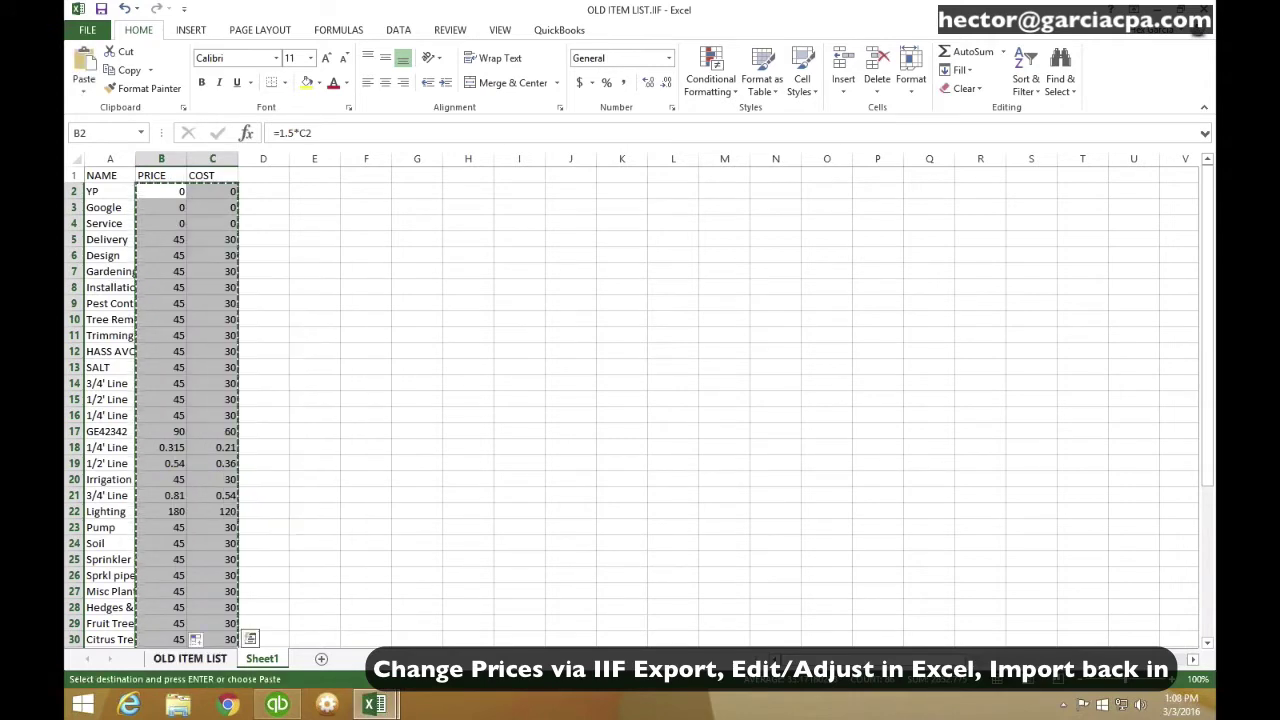
pyautogui.click(190, 658)
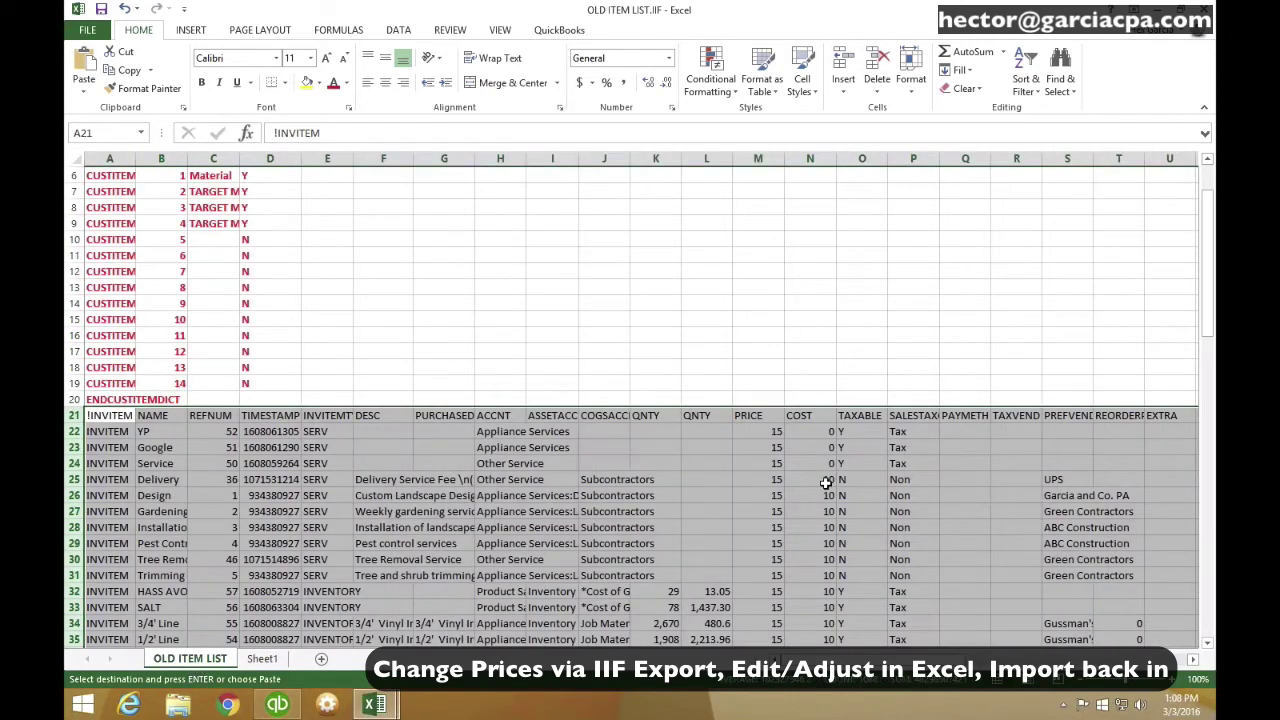
pyautogui.click(759, 431)
pyautogui.rightClick(759, 431)
pyautogui.click(820, 183)
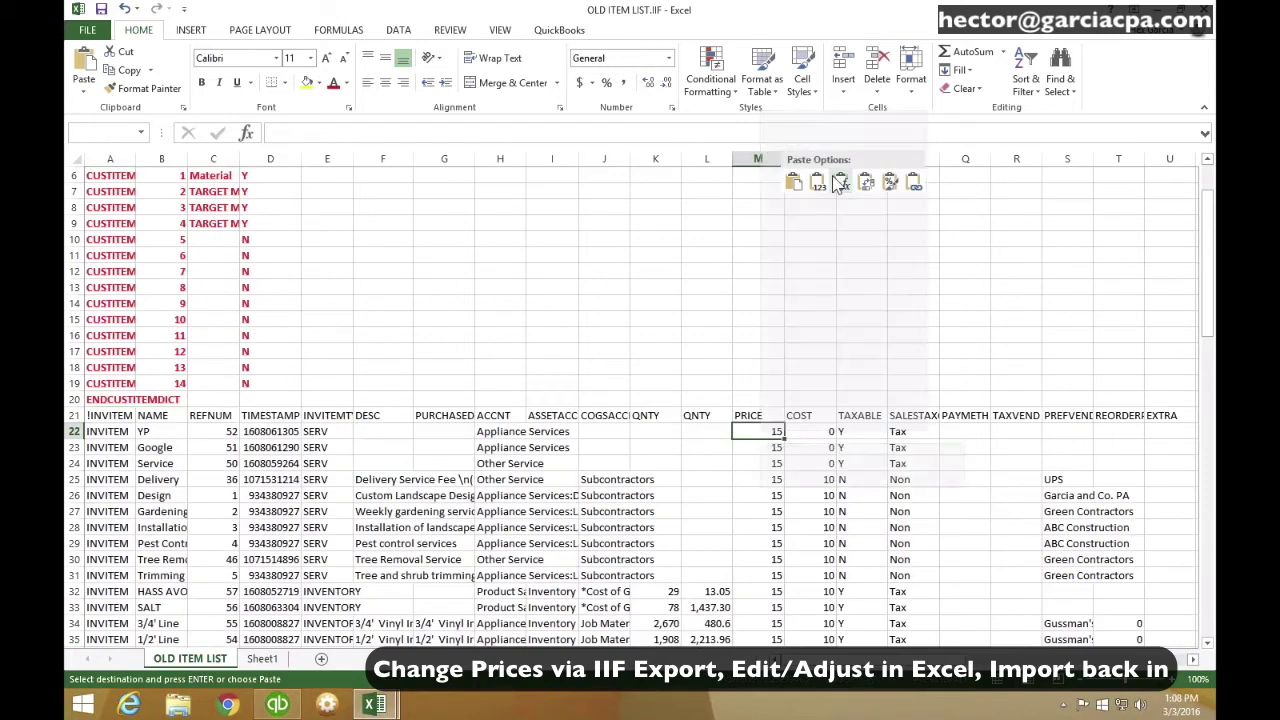
pyautogui.click(616, 468)
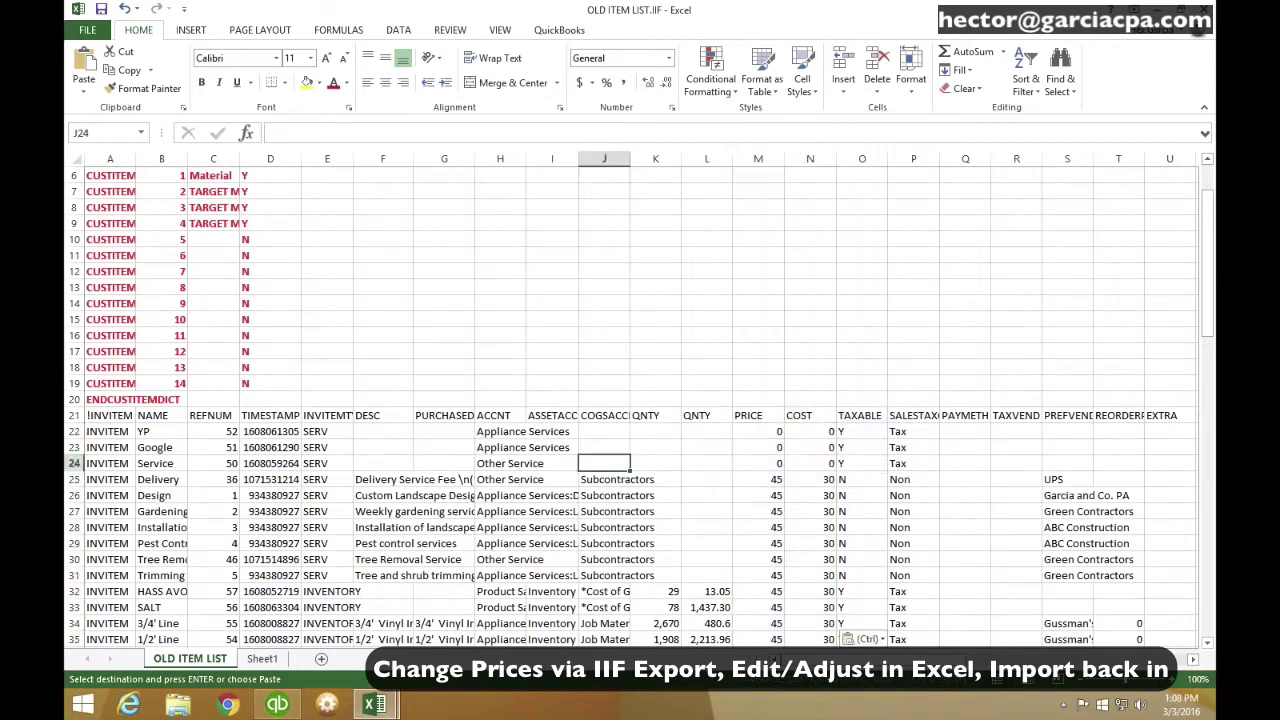
# Step: Delete the helper Sheet1, save in the IIF text format, and close the workbook
pyautogui.rightClick(262, 658)
pyautogui.click(302, 484)
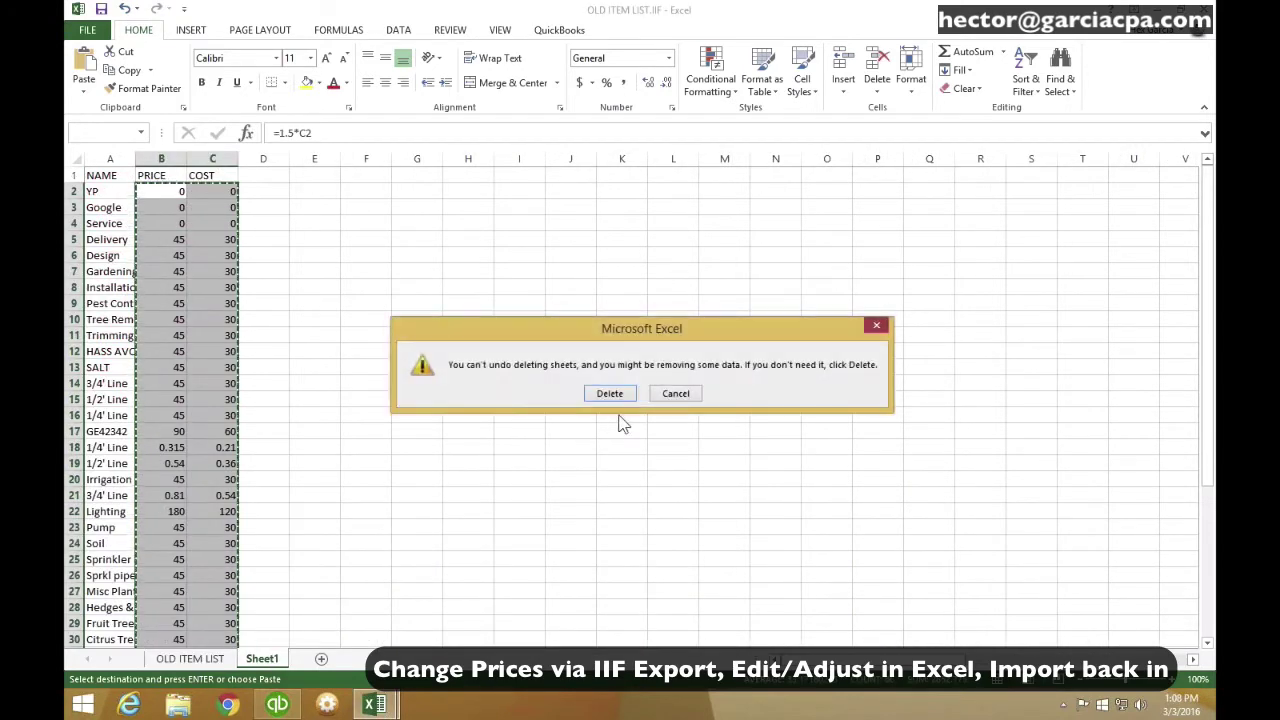
pyautogui.click(569, 391)
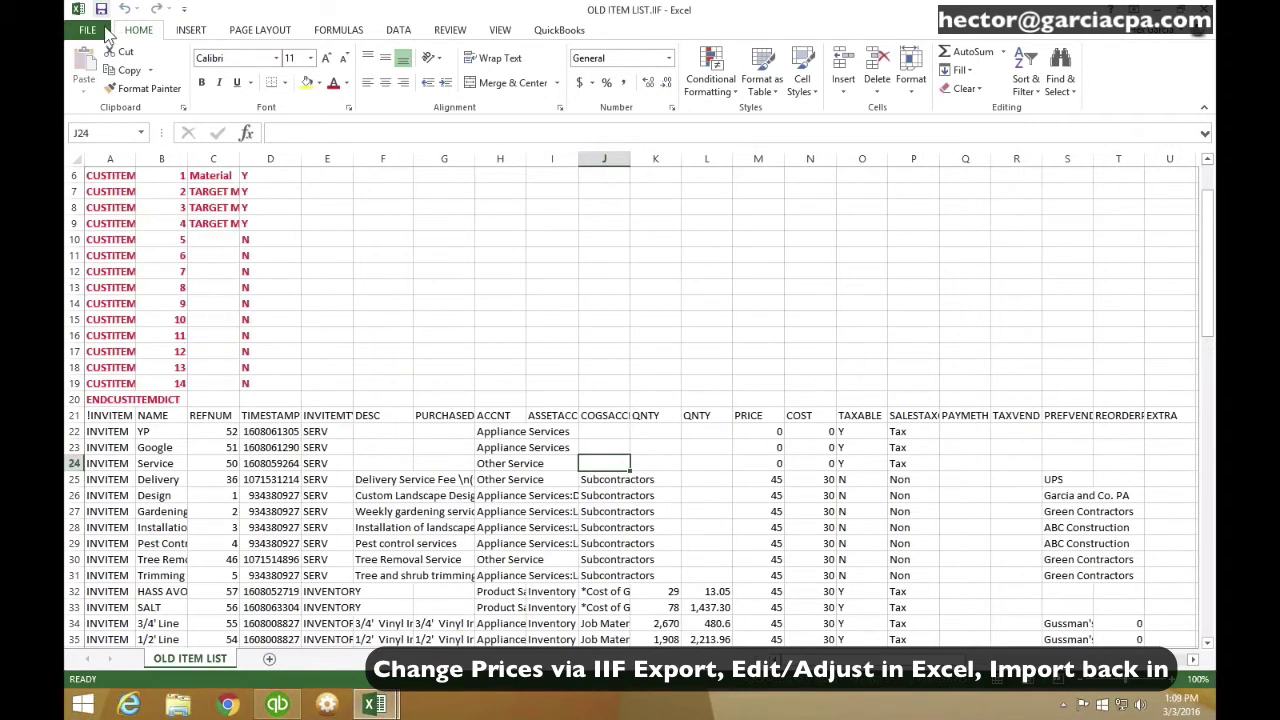
pyautogui.click(101, 9)
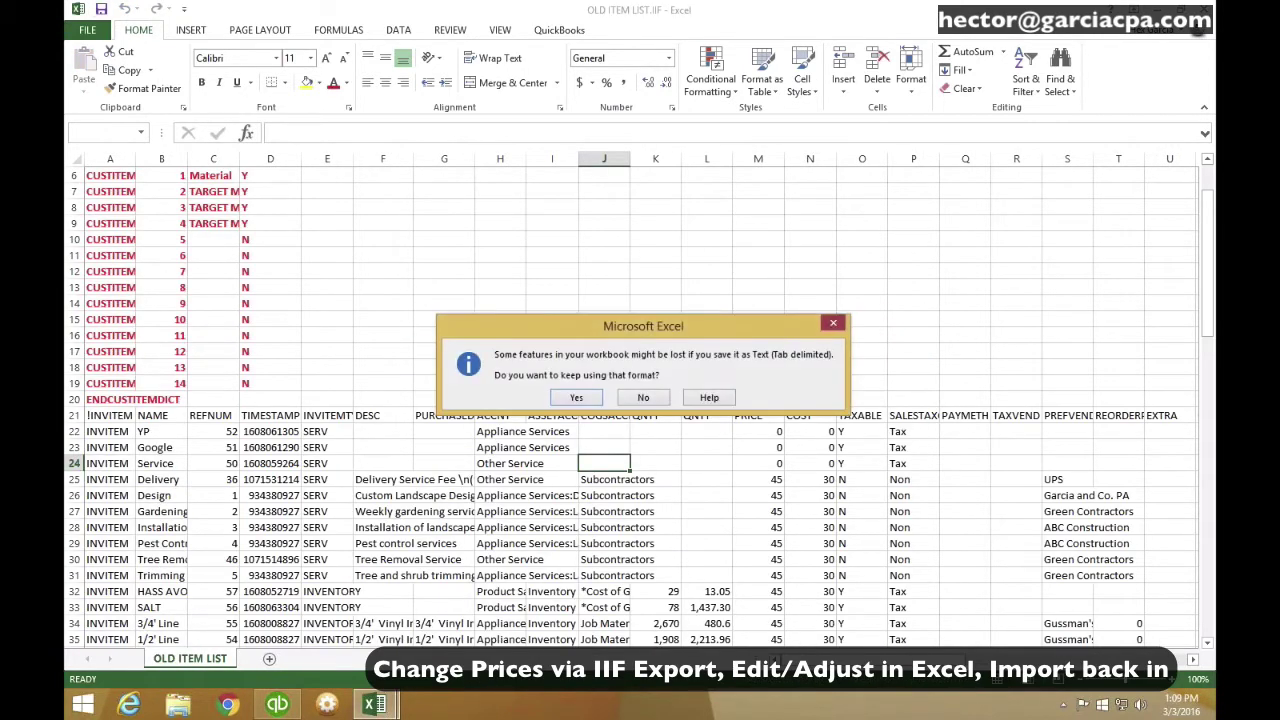
pyautogui.click(570, 397)
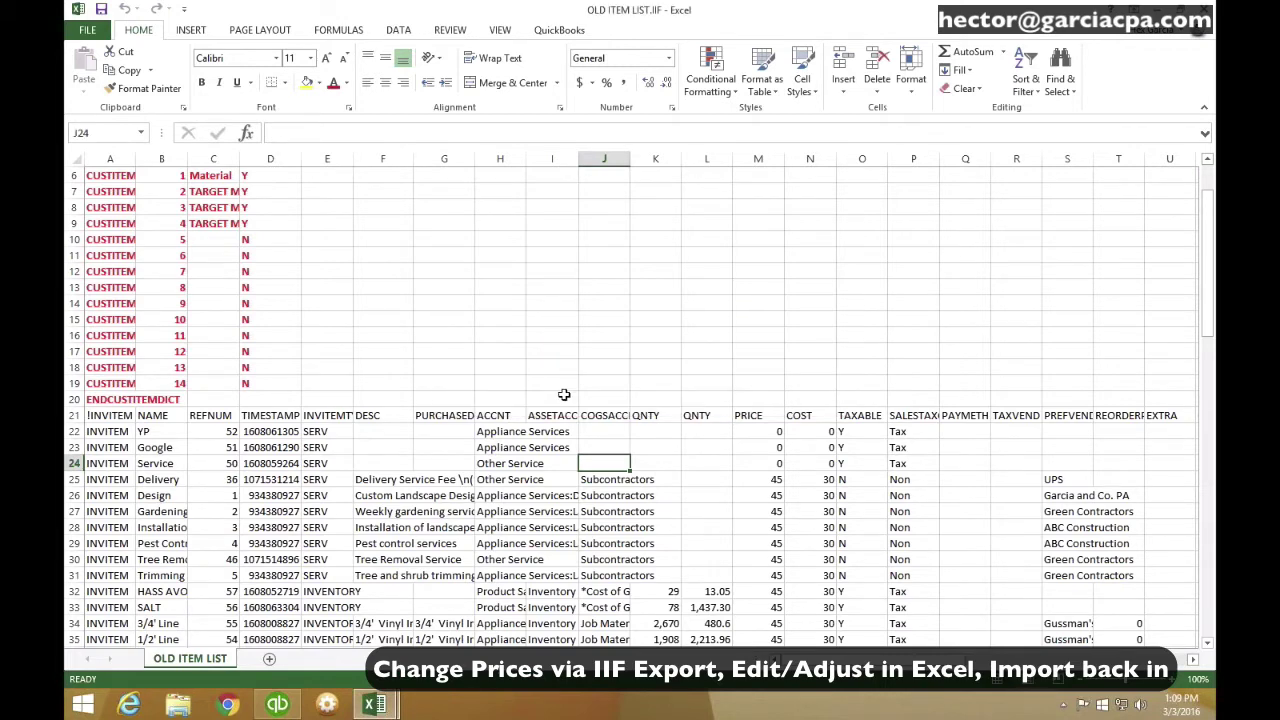
pyautogui.click(1204, 10)
# Step: Discard unsaved workbook changes and return to QuickBooks' Item List
pyautogui.click(642, 366)
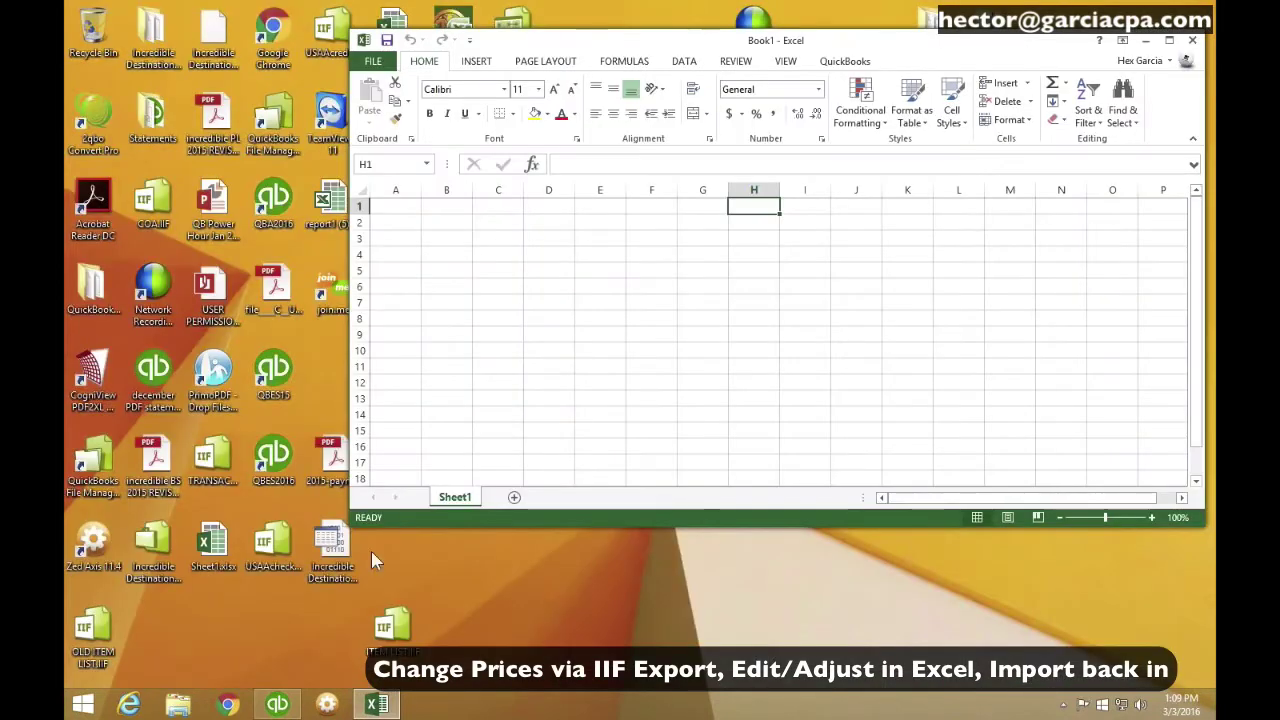
pyautogui.click(277, 704)
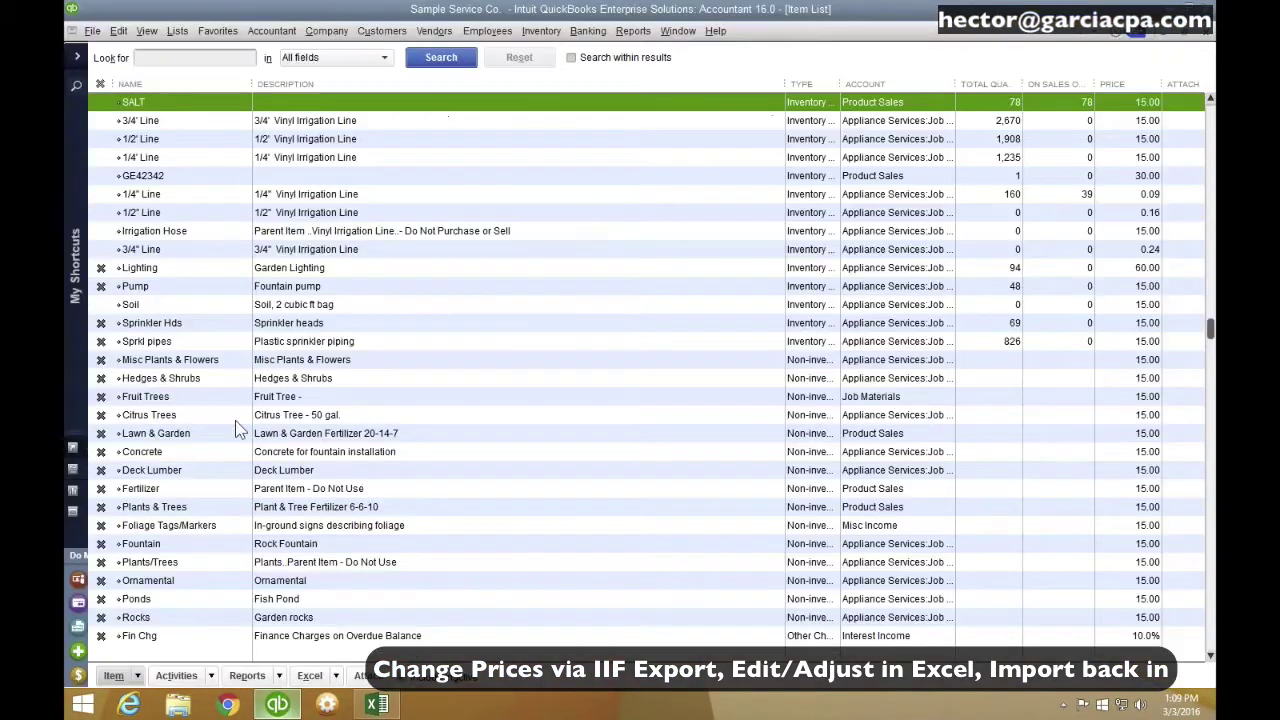
pyautogui.click(1148, 306)
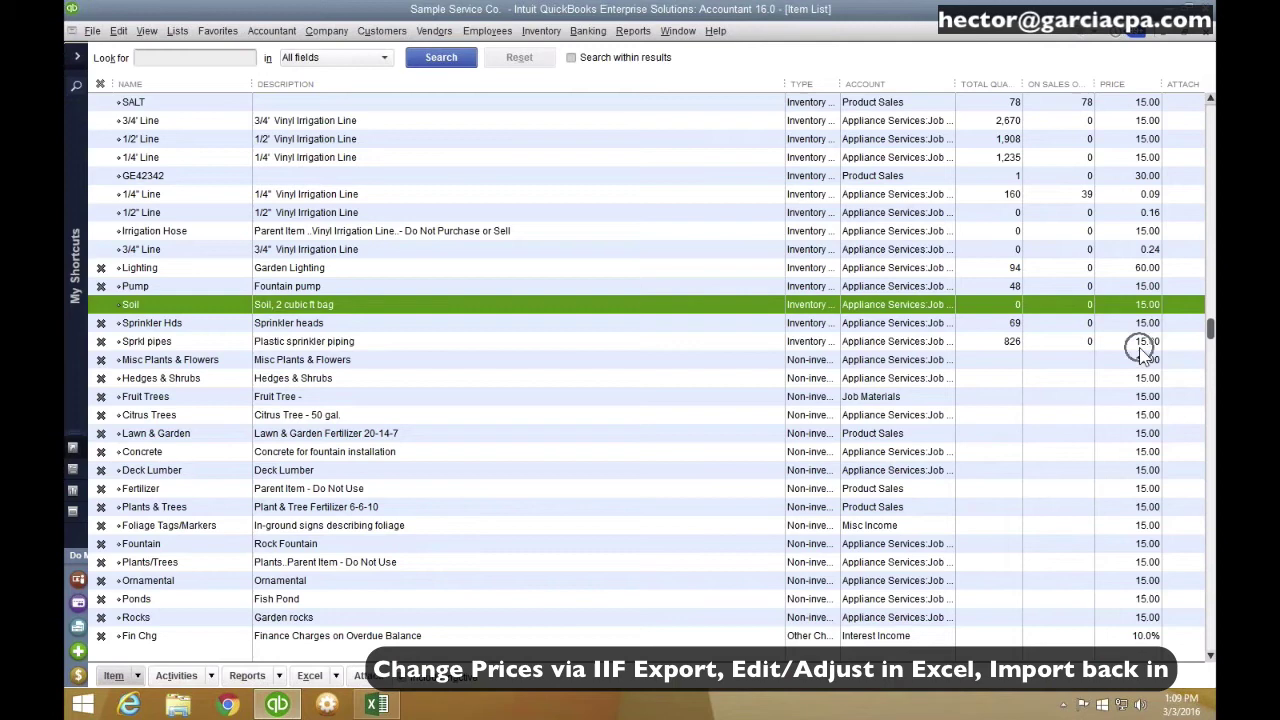
# Step: Import OLD ITEM LIST.IIF through File > Utilities > Import > IIF Files and acknowledge completion
pyautogui.click(96, 33)
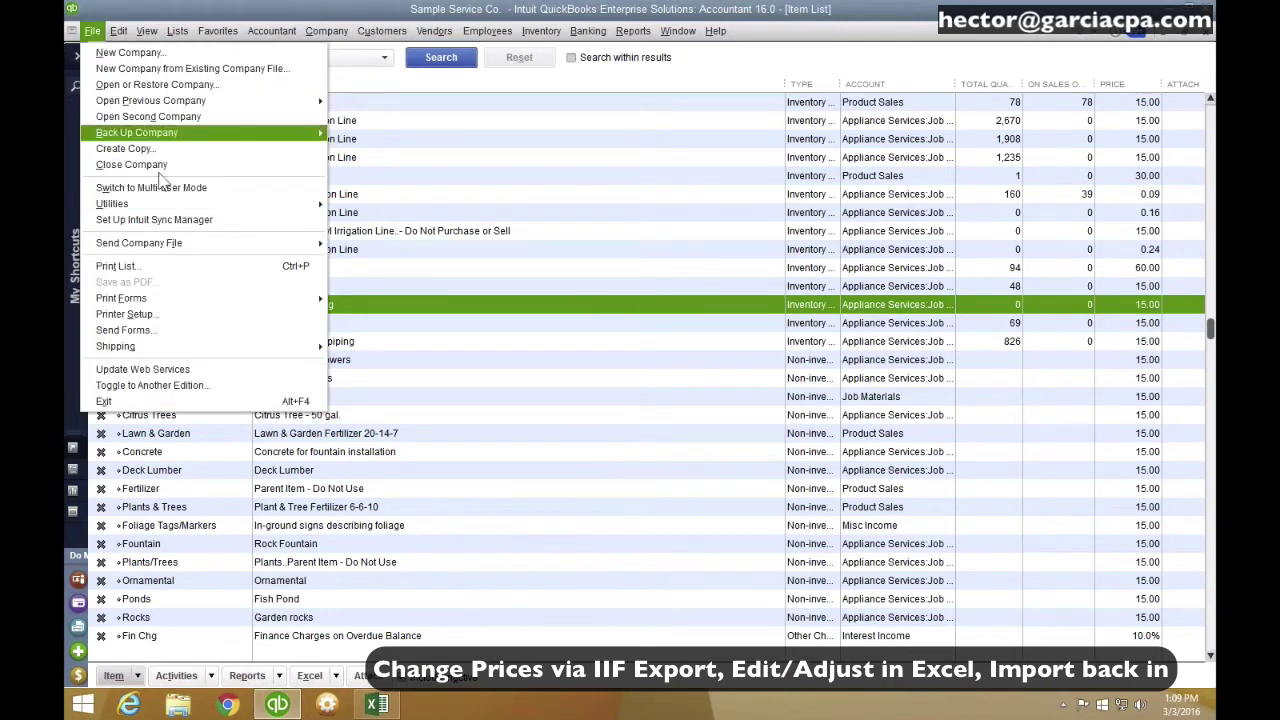
pyautogui.moveTo(310, 212)
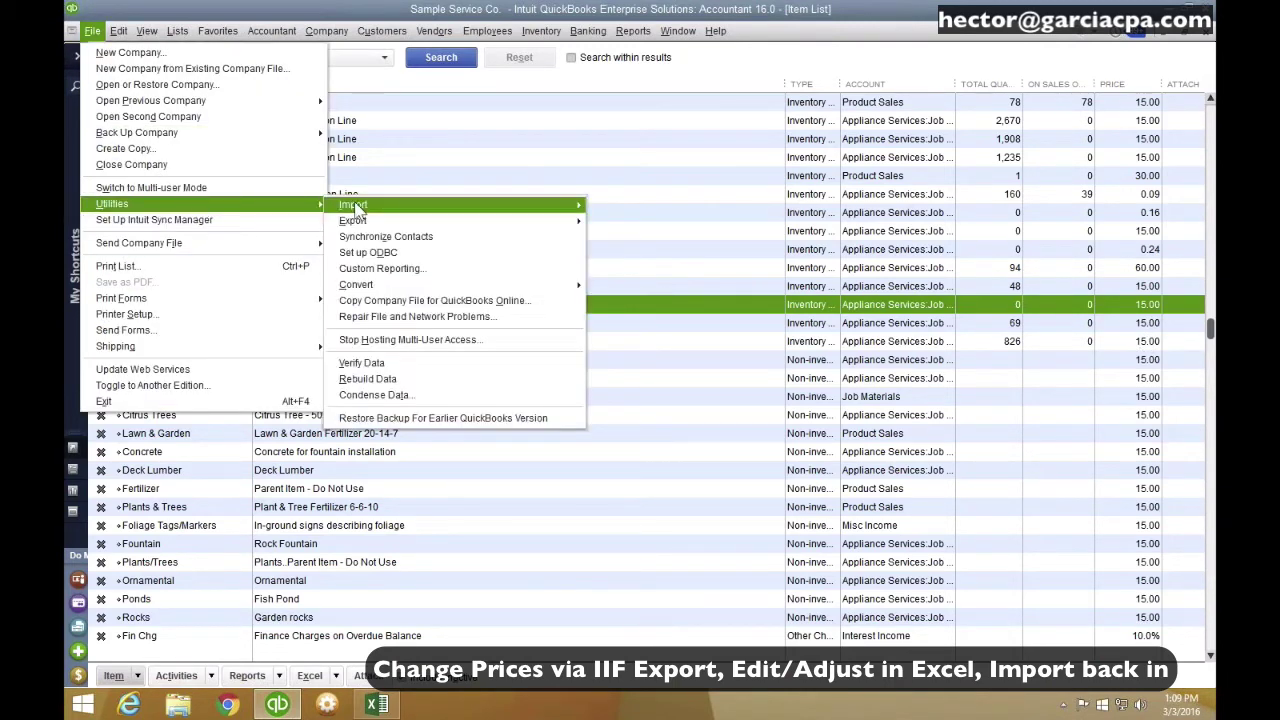
pyautogui.moveTo(358, 208)
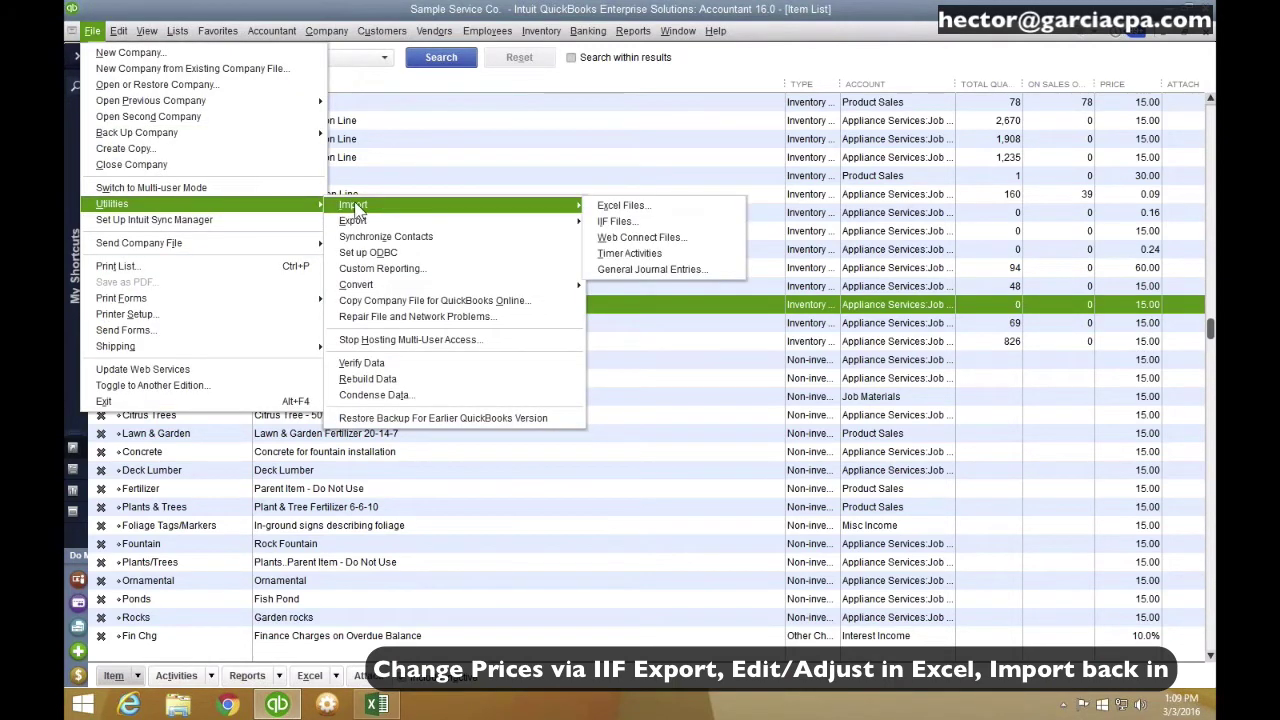
pyautogui.click(645, 222)
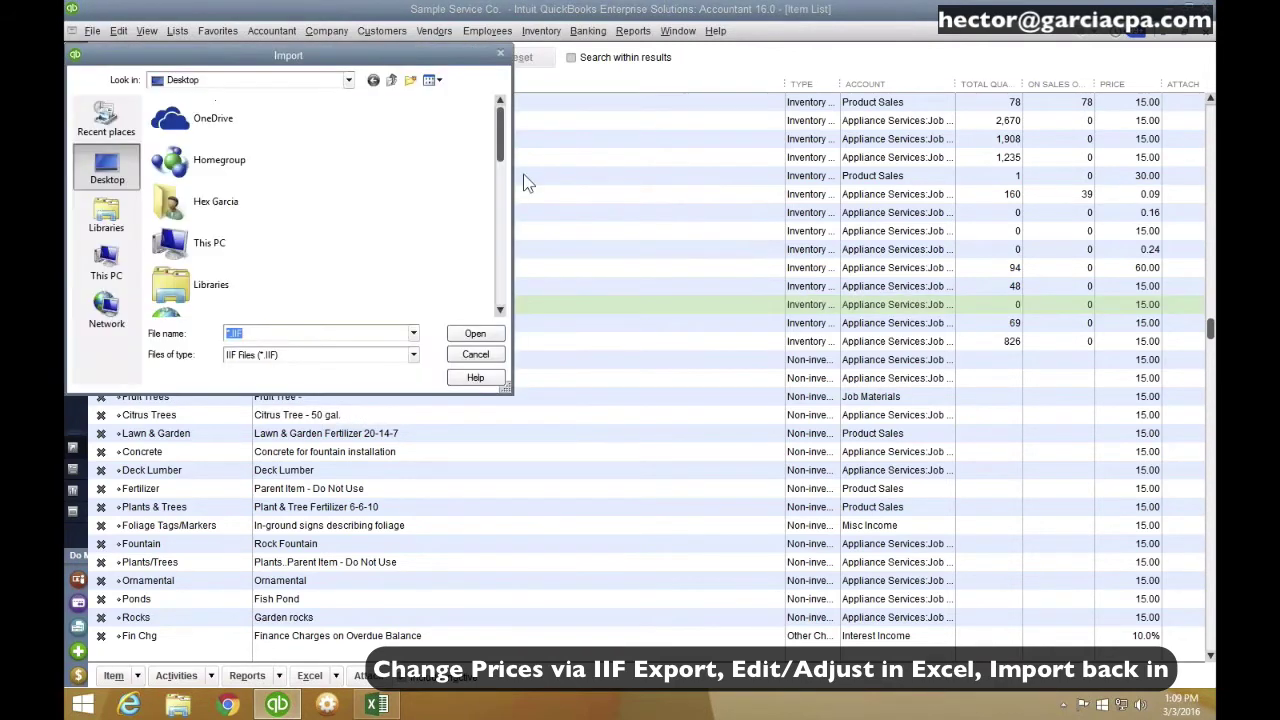
pyautogui.moveTo(500, 140); pyautogui.dragTo(503, 270)
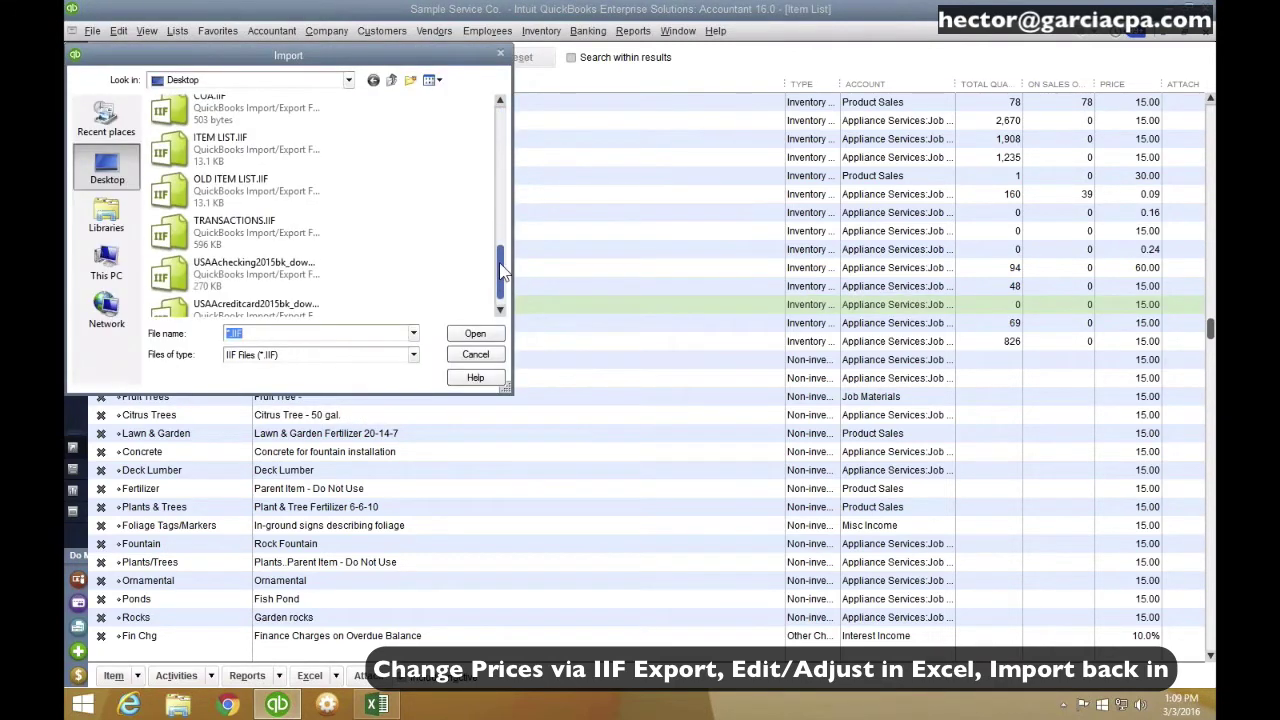
pyautogui.click(235, 190)
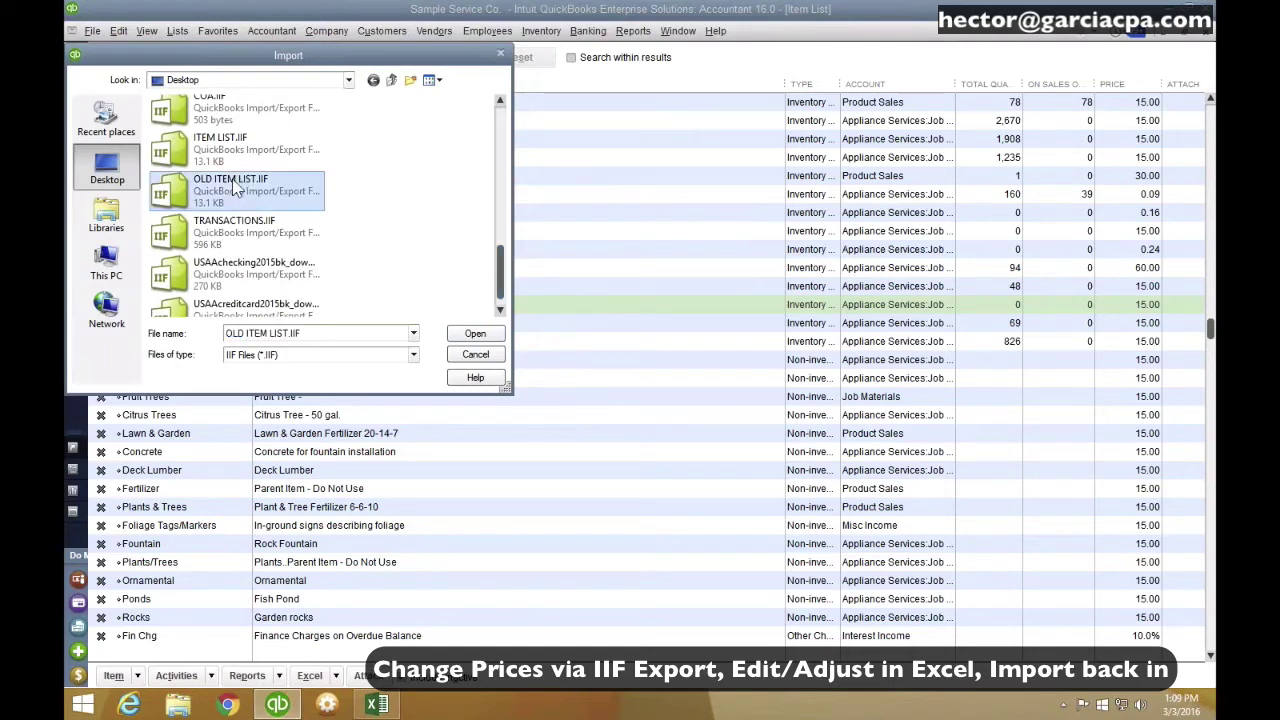
pyautogui.click(462, 338)
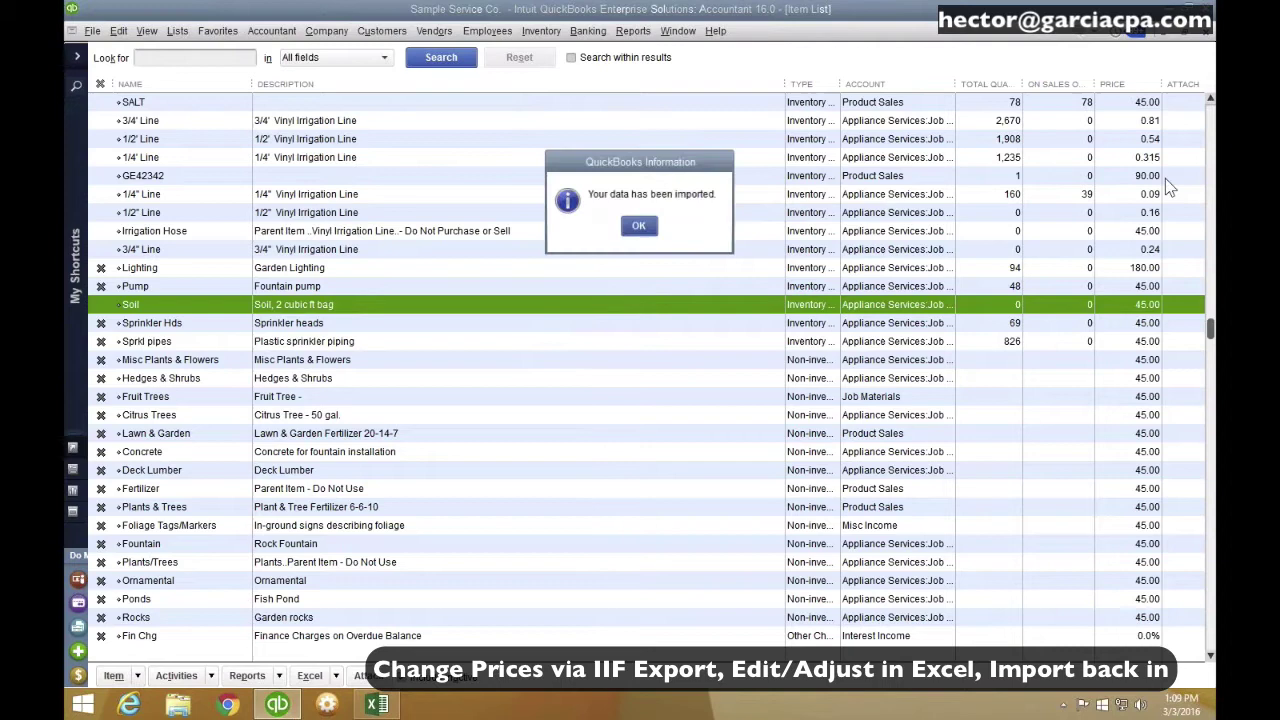
pyautogui.click(648, 231)
pyautogui.click(1210, 100)
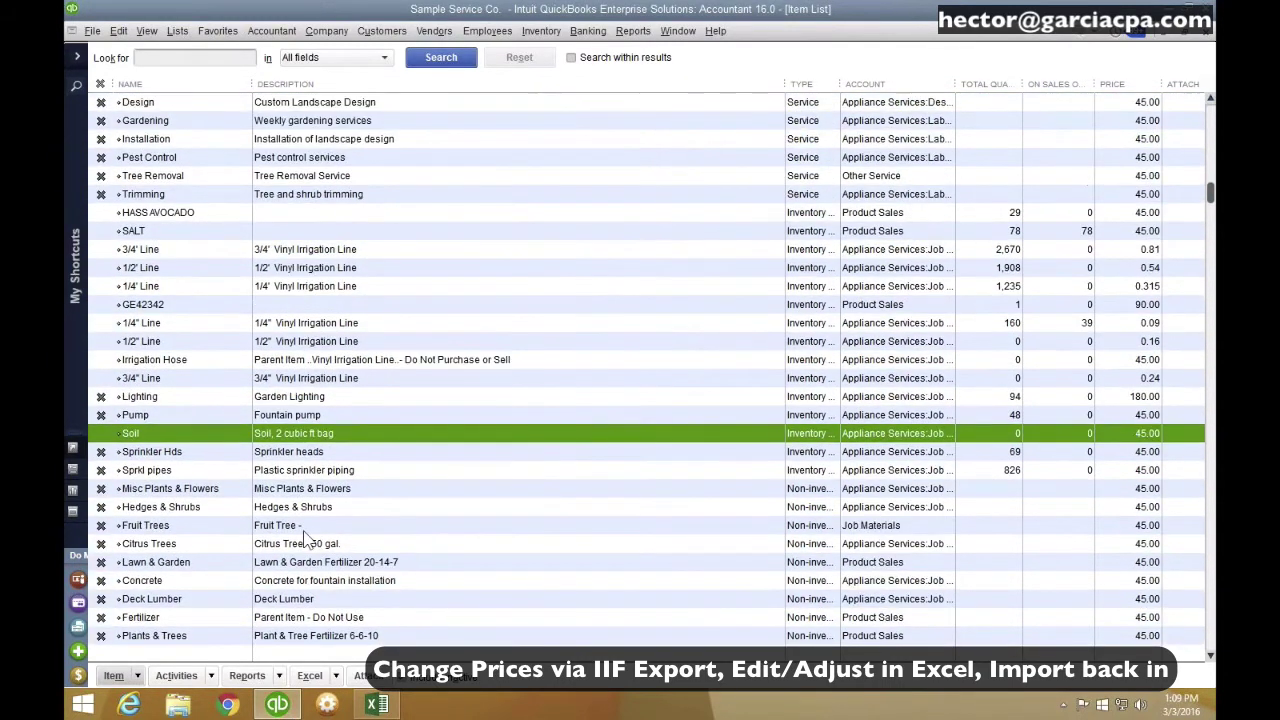
pyautogui.click(1160, 35)
pyautogui.moveTo(92, 630); pyautogui.dragTo(640, 300)
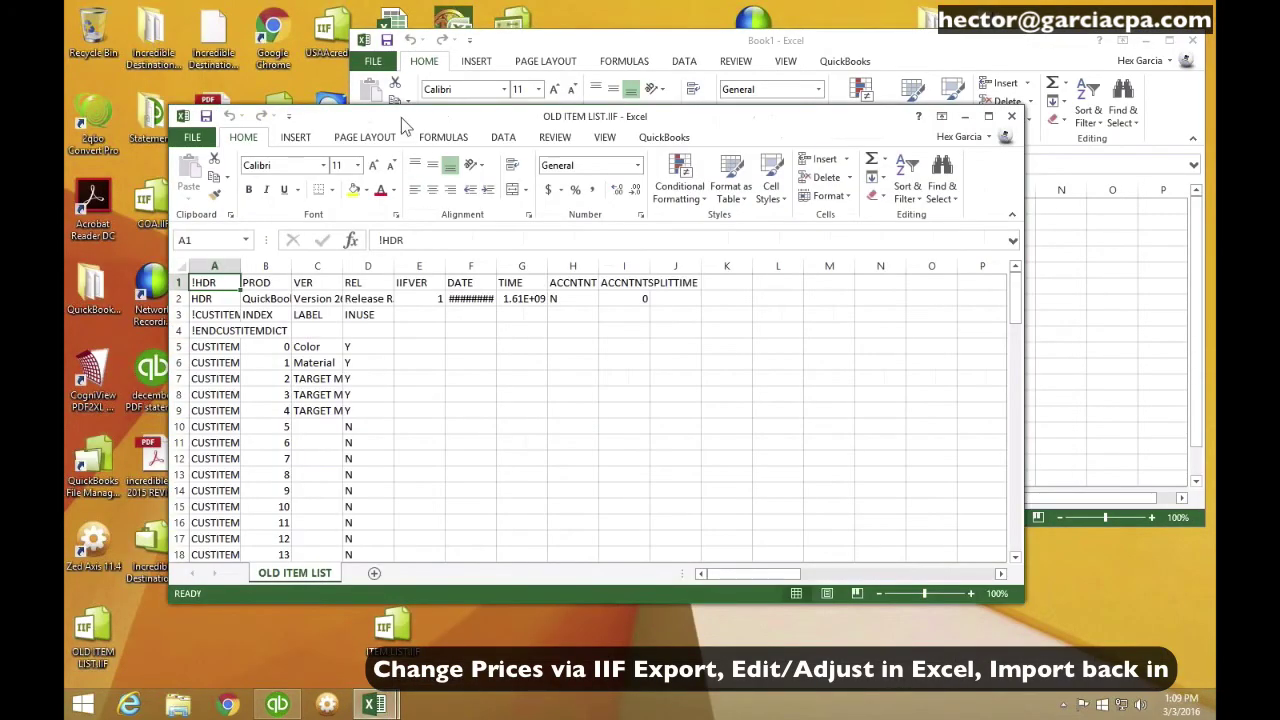
pyautogui.doubleClick(401, 117)
pyautogui.scroll(-7, 305, 485)
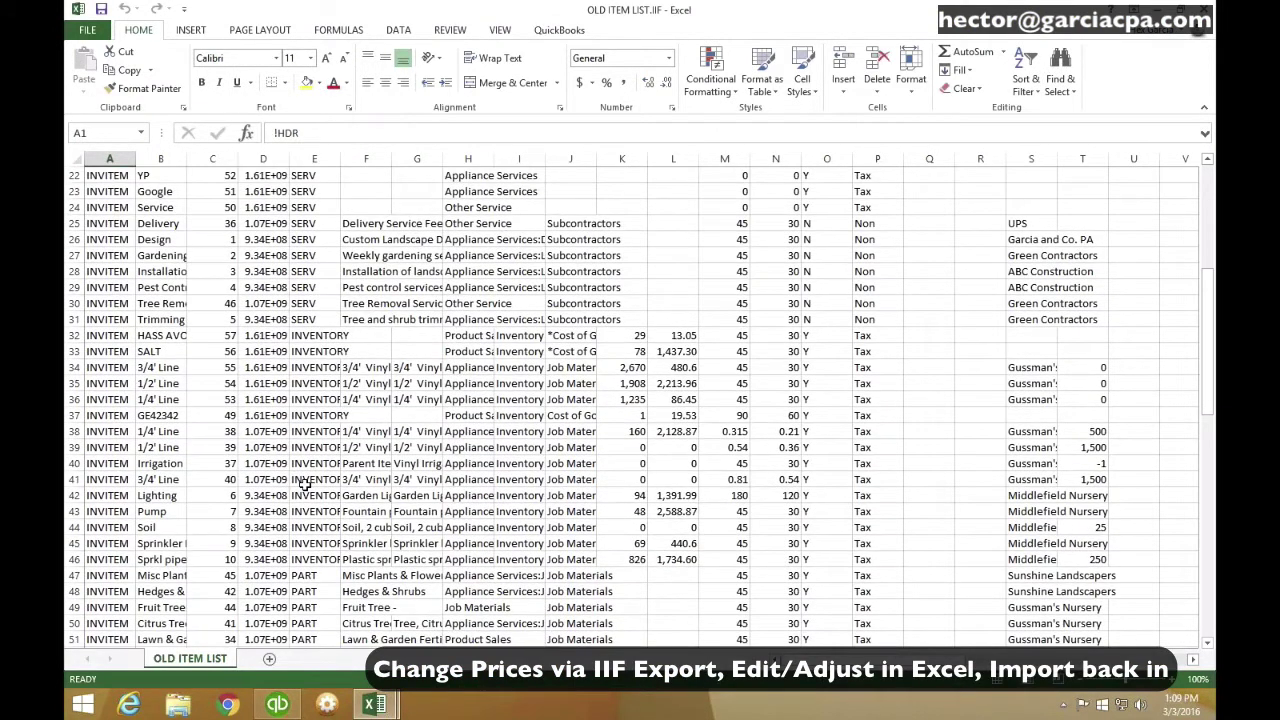
pyautogui.scroll(2, 305, 485)
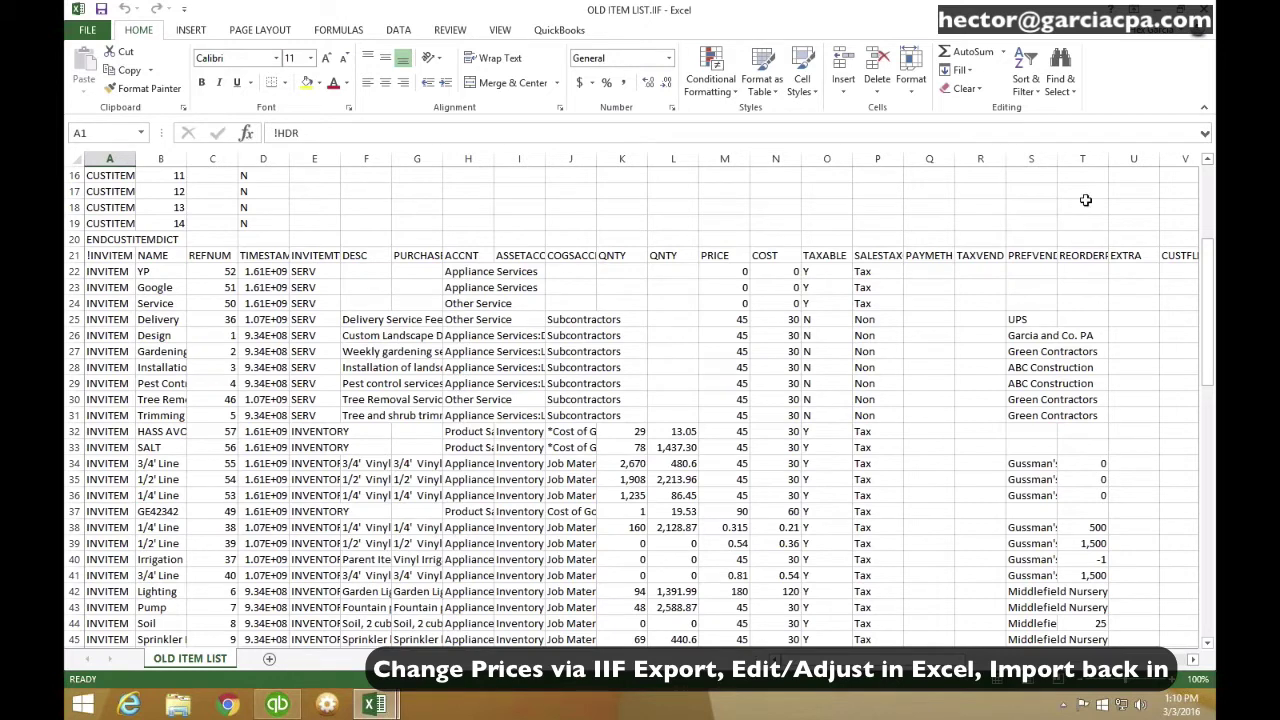
# Step: Close the leftover Excel workbooks and bring QuickBooks forward with the Inventory menu showing
pyautogui.click(1197, 12)
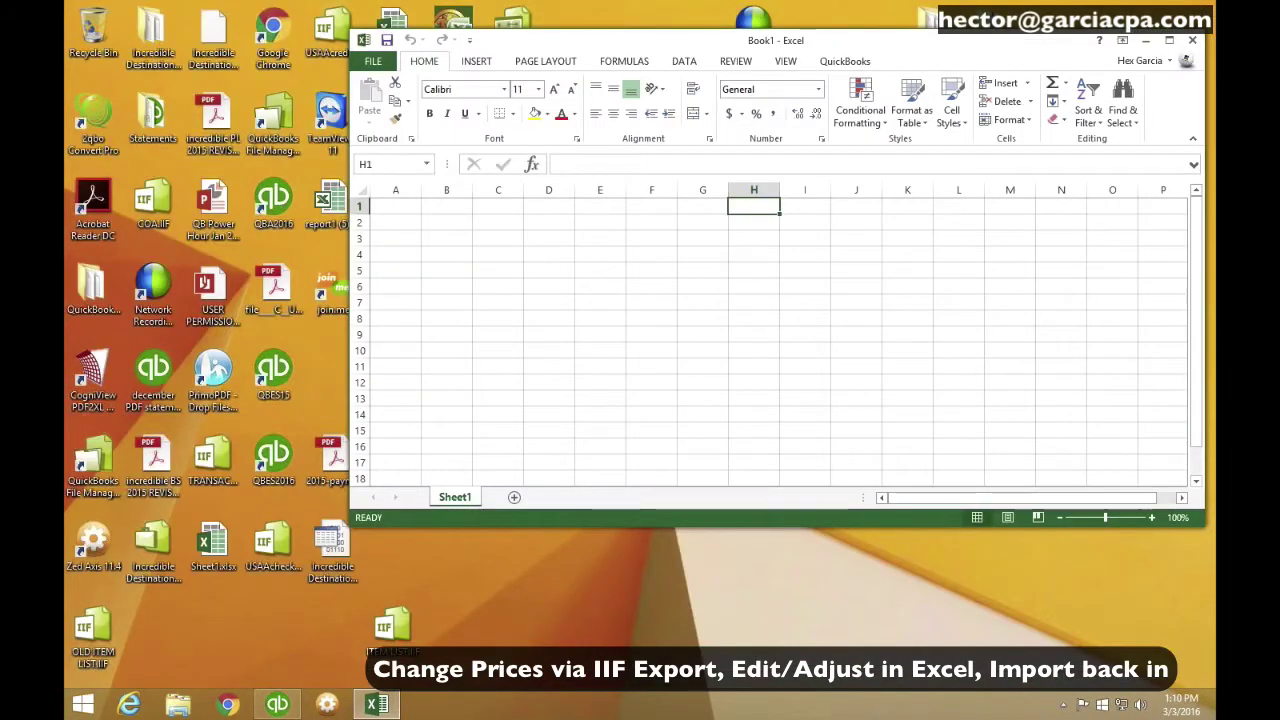
pyautogui.click(1193, 43)
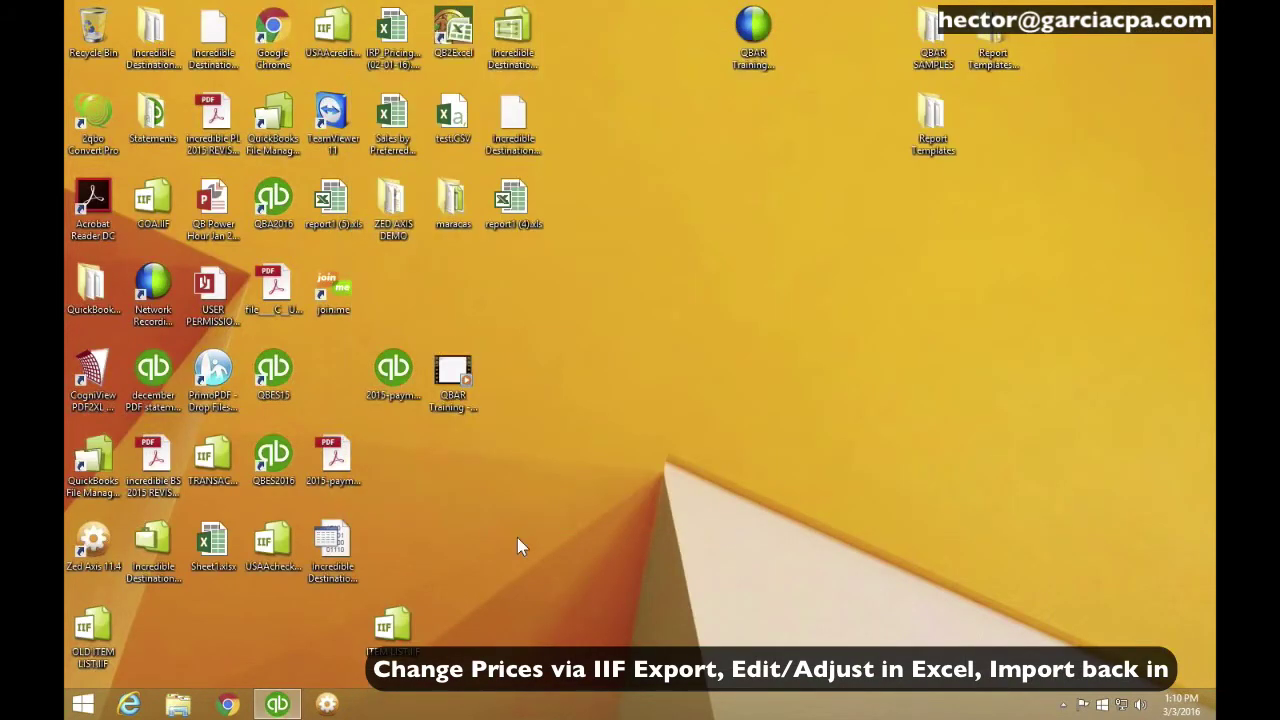
pyautogui.click(277, 704)
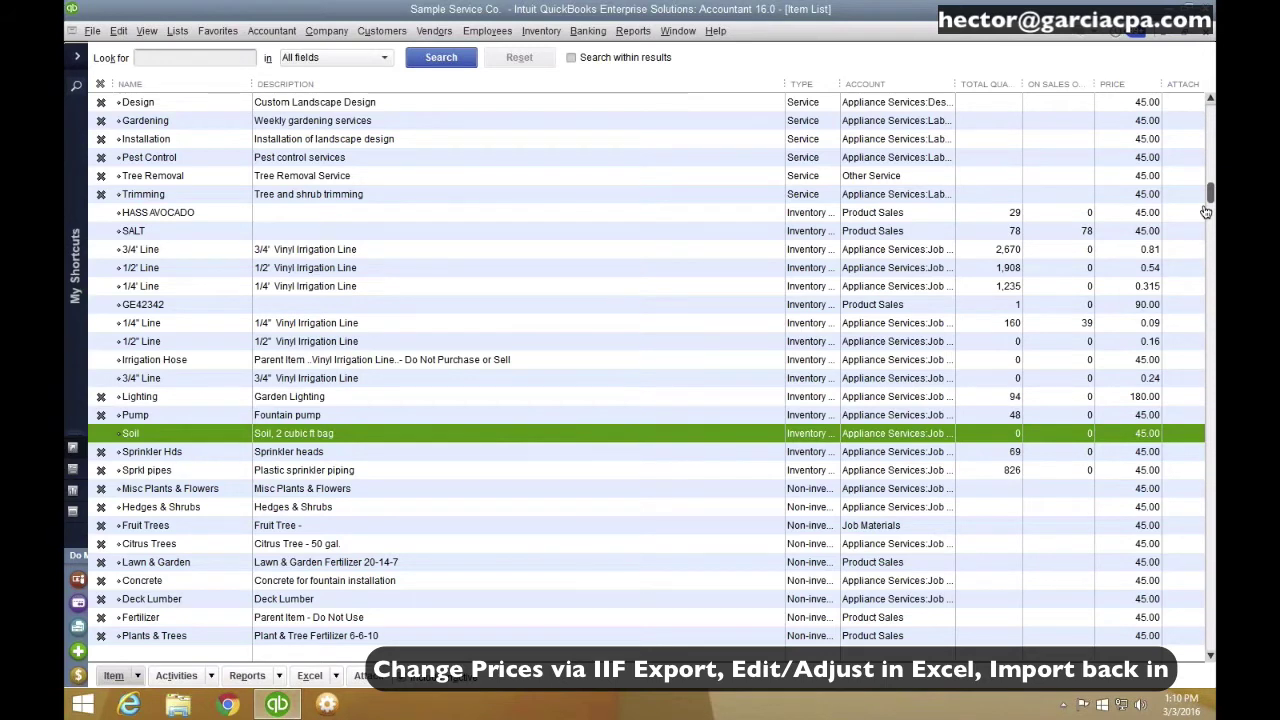
pyautogui.click(541, 31)
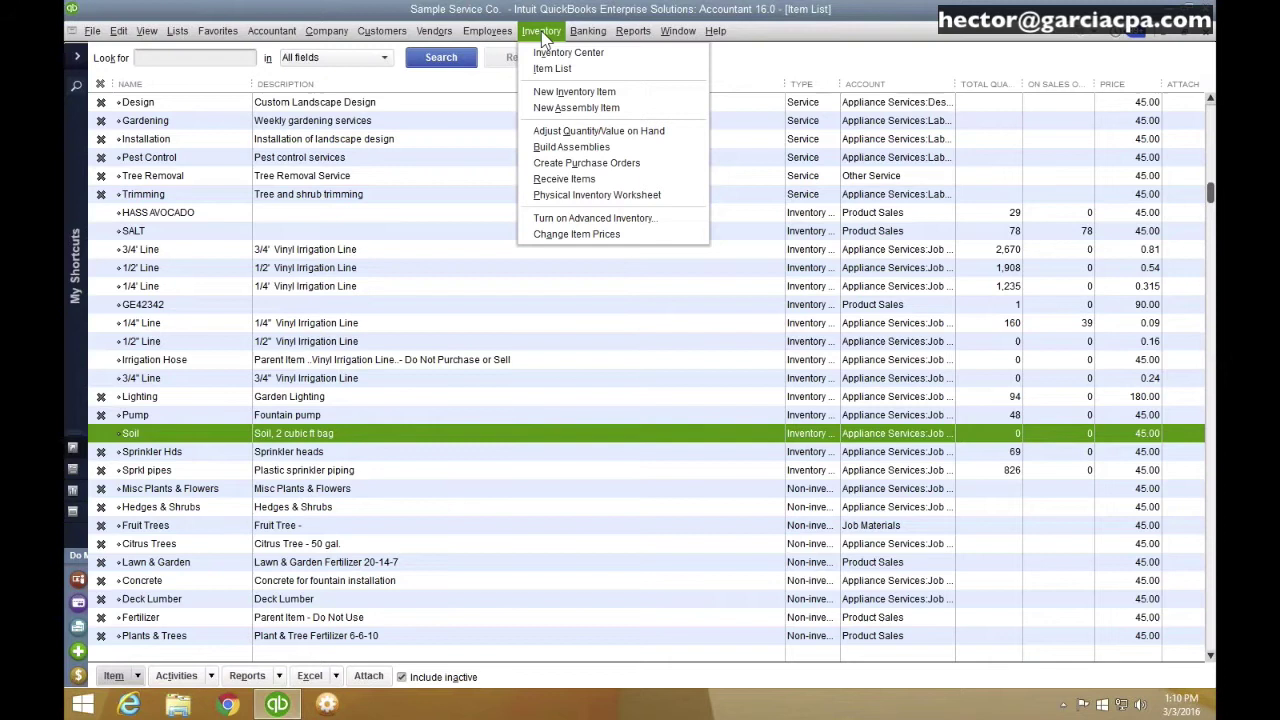
# Step: In Change Item Prices, list Inventory Part items and mark them all
pyautogui.click(576, 234)
pyautogui.click(200, 83)
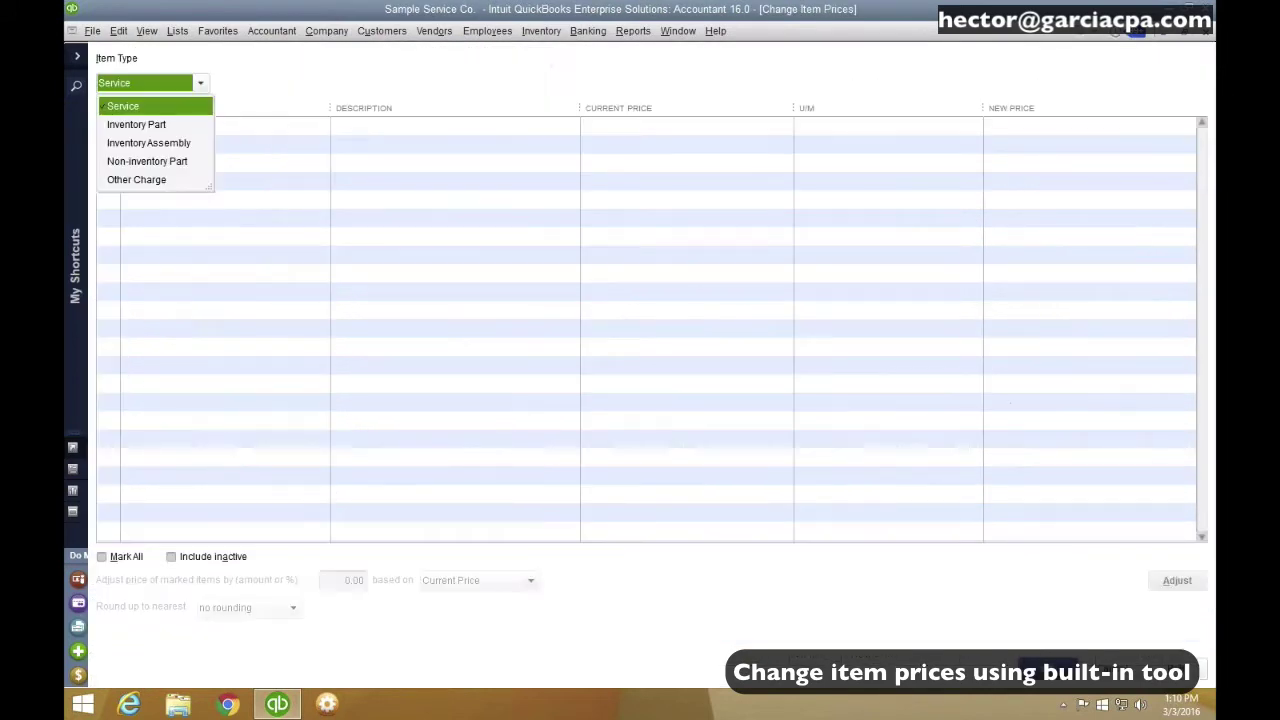
pyautogui.click(136, 126)
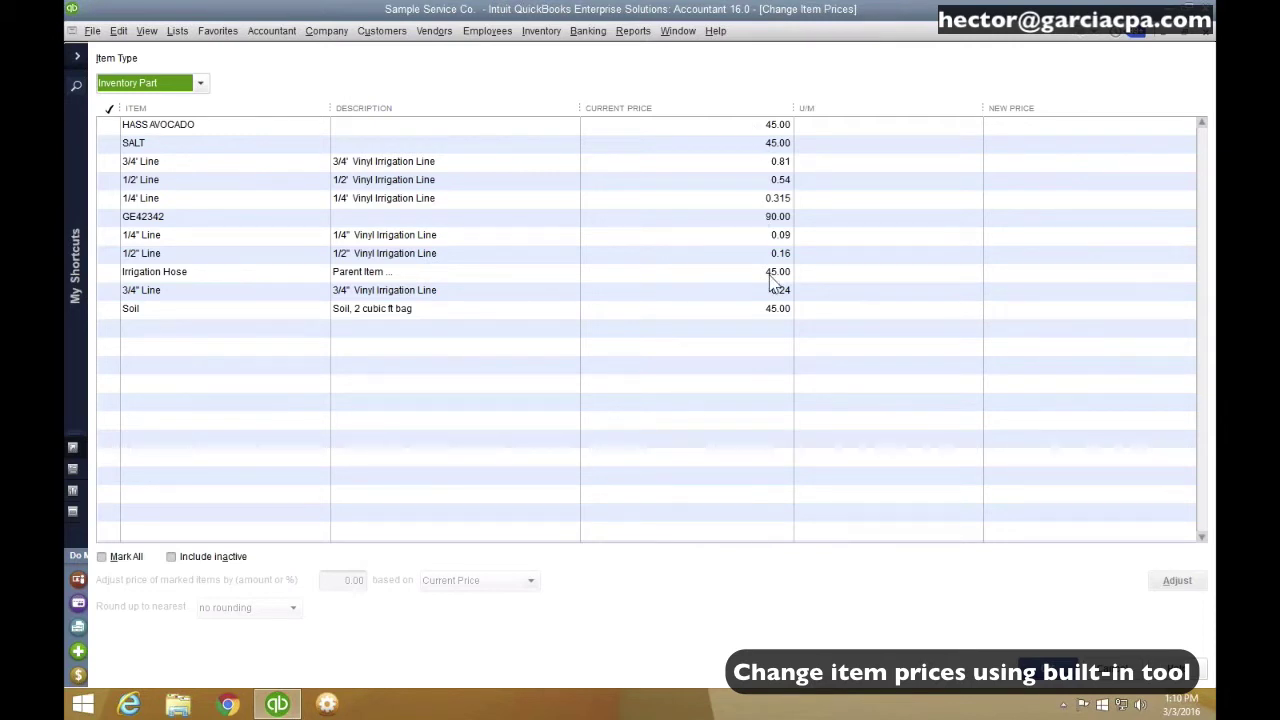
pyautogui.click(110, 558)
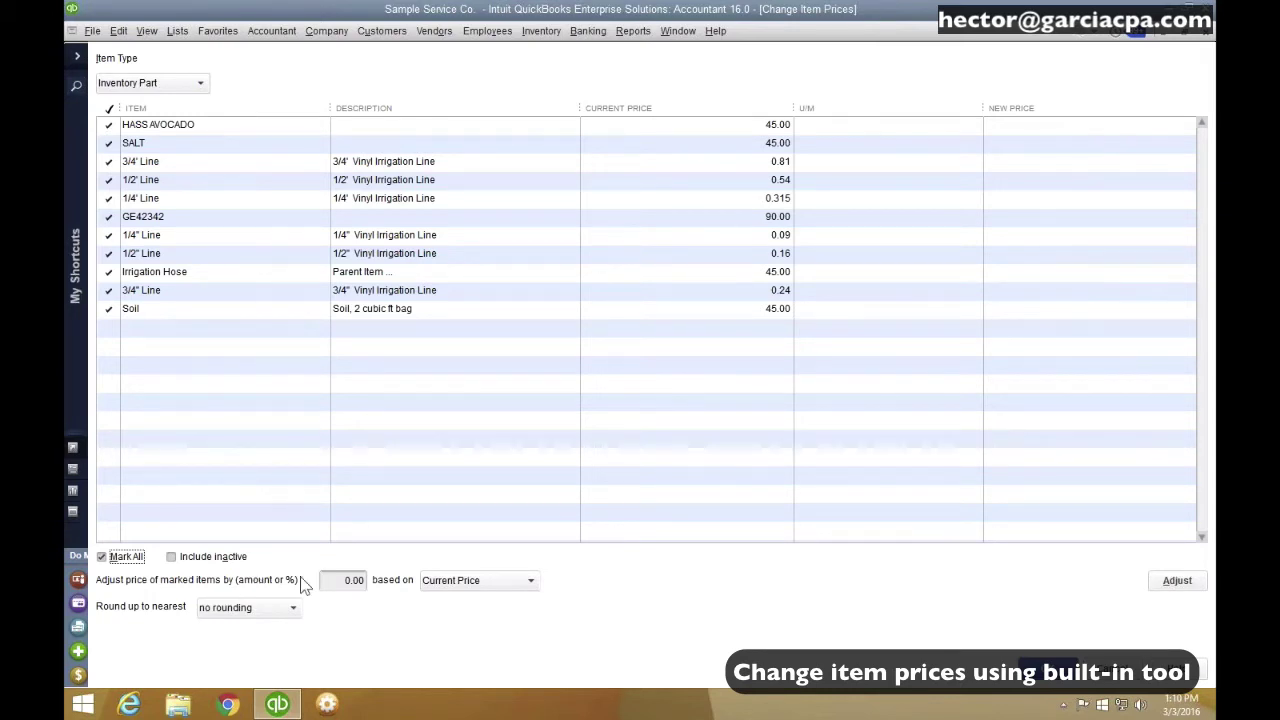
# Step: Adjust the marked prices up 25% based on Current Price
pyautogui.click(346, 588)
pyautogui.write('25%')
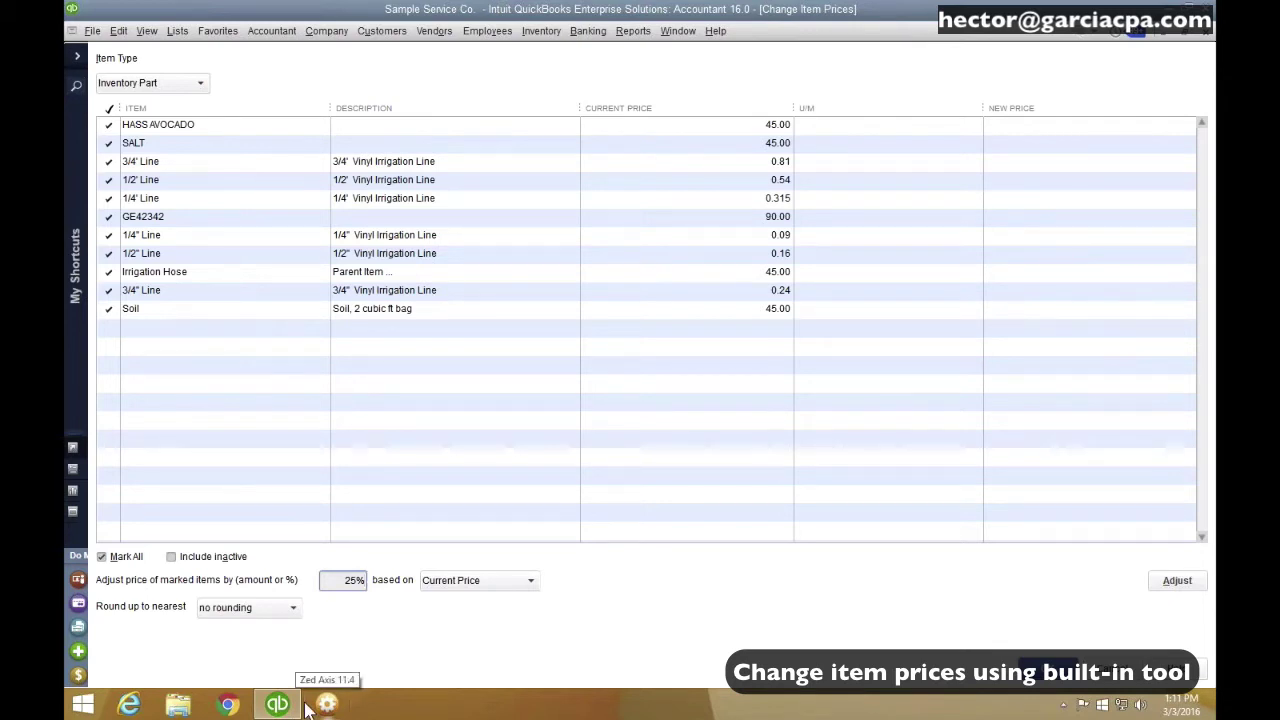
pyautogui.doubleClick(341, 580)
pyautogui.click(469, 582)
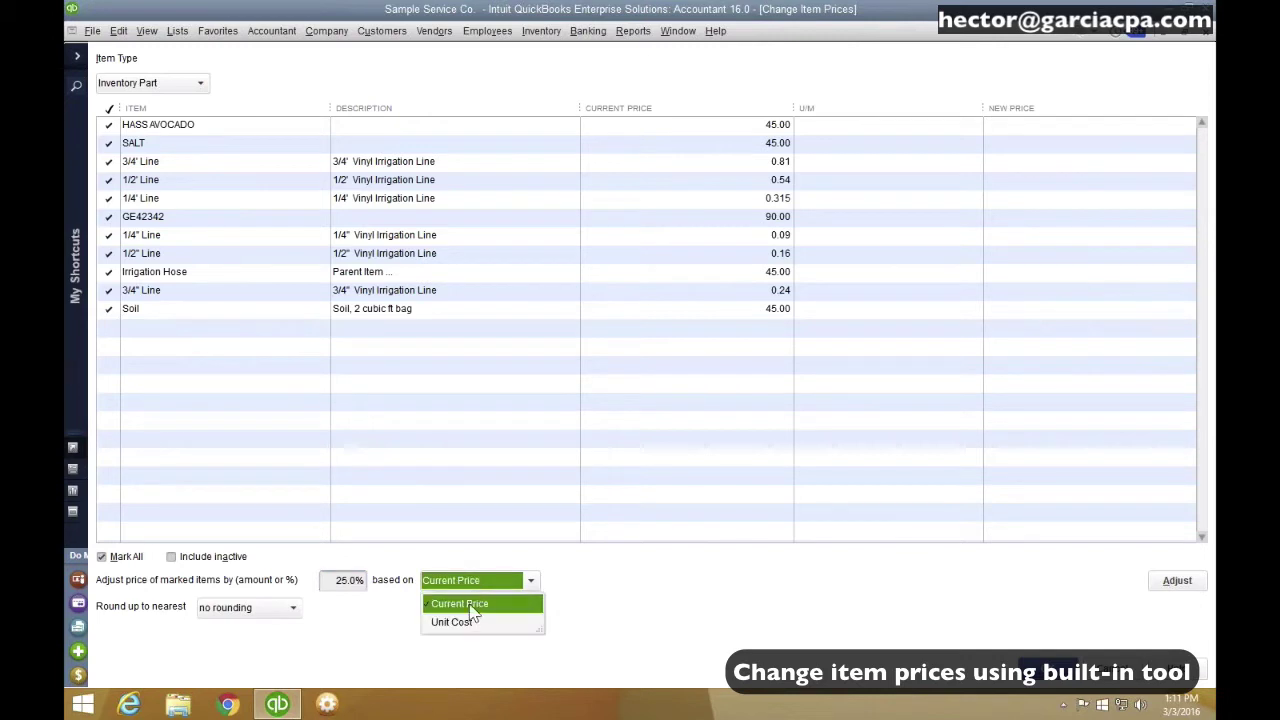
pyautogui.click(472, 602)
pyautogui.click(1180, 583)
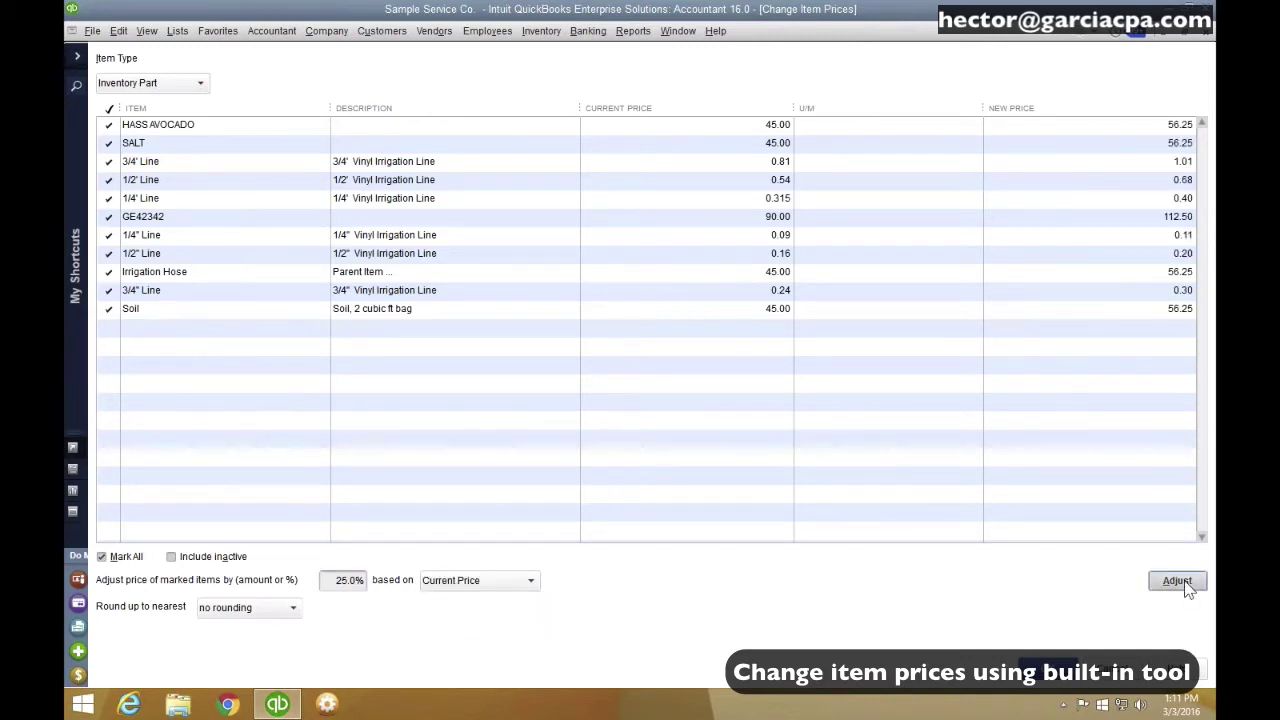
# Step: Review the new prices, such as 56.25, and save them
pyautogui.click(1145, 125)
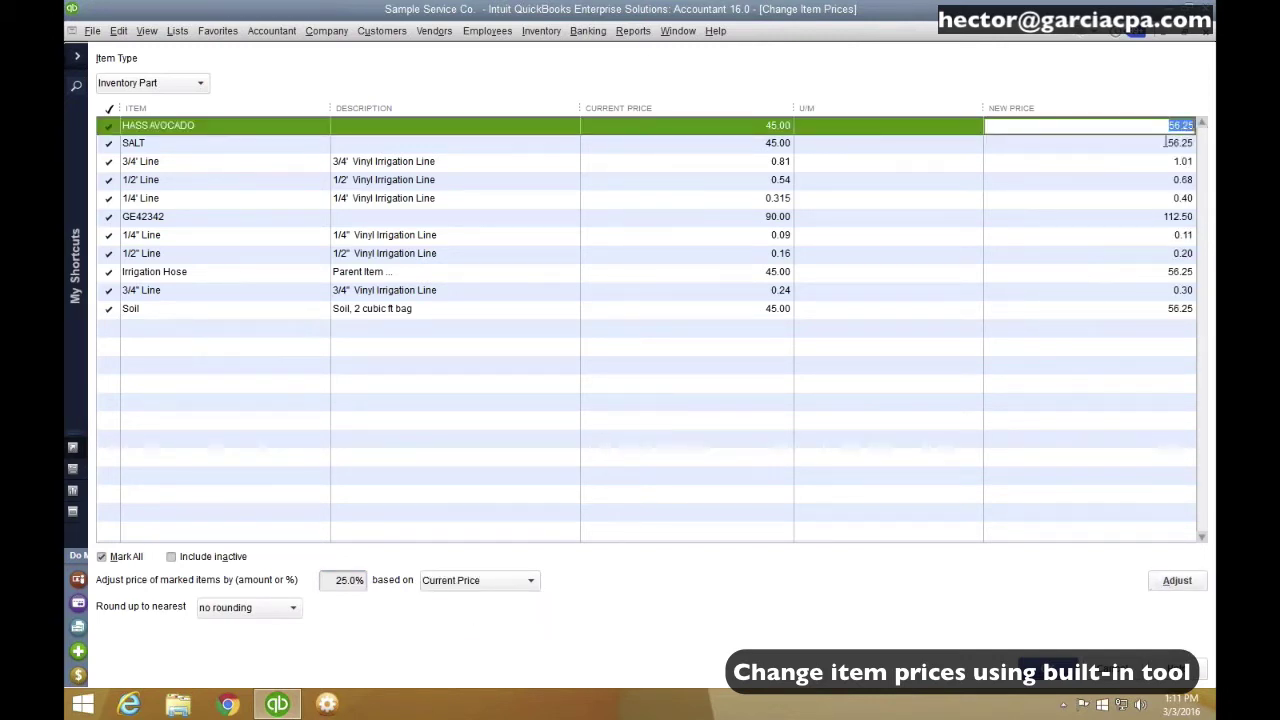
pyautogui.press('Tab')
pyautogui.press('Tab')
pyautogui.press('Tab')
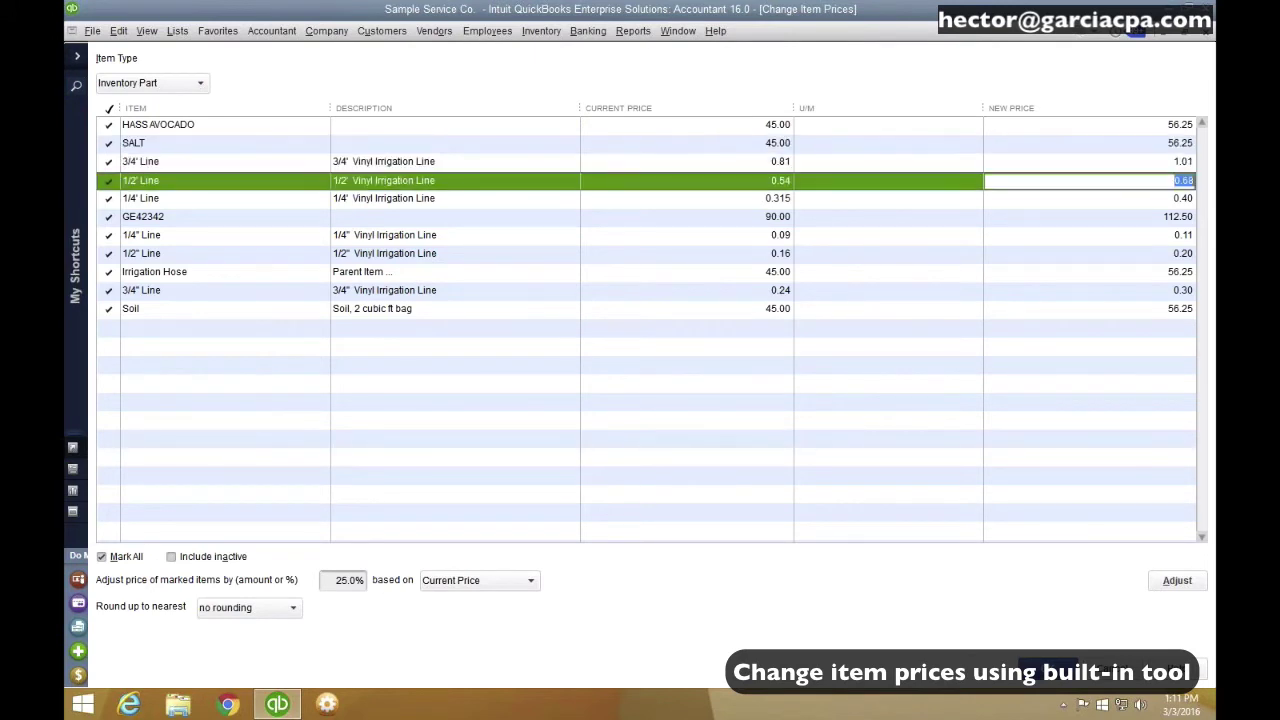
pyautogui.click(1166, 199)
pyautogui.click(1165, 217)
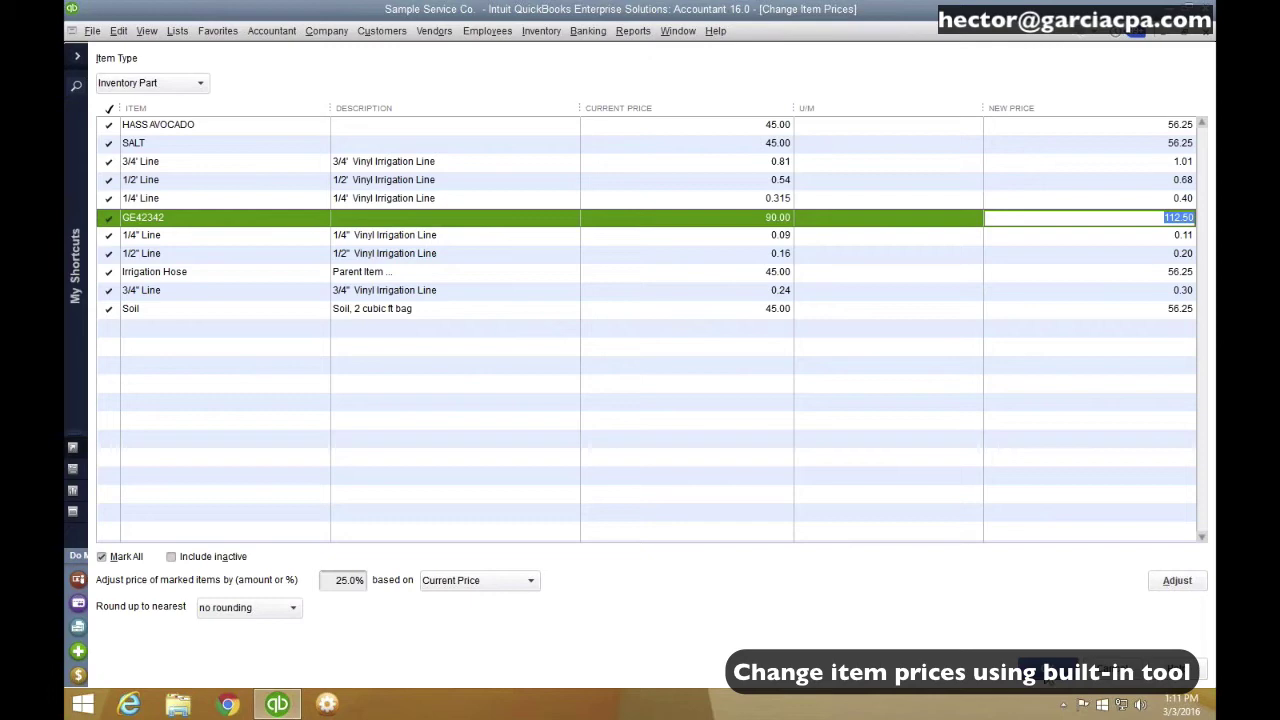
pyautogui.press('Return')
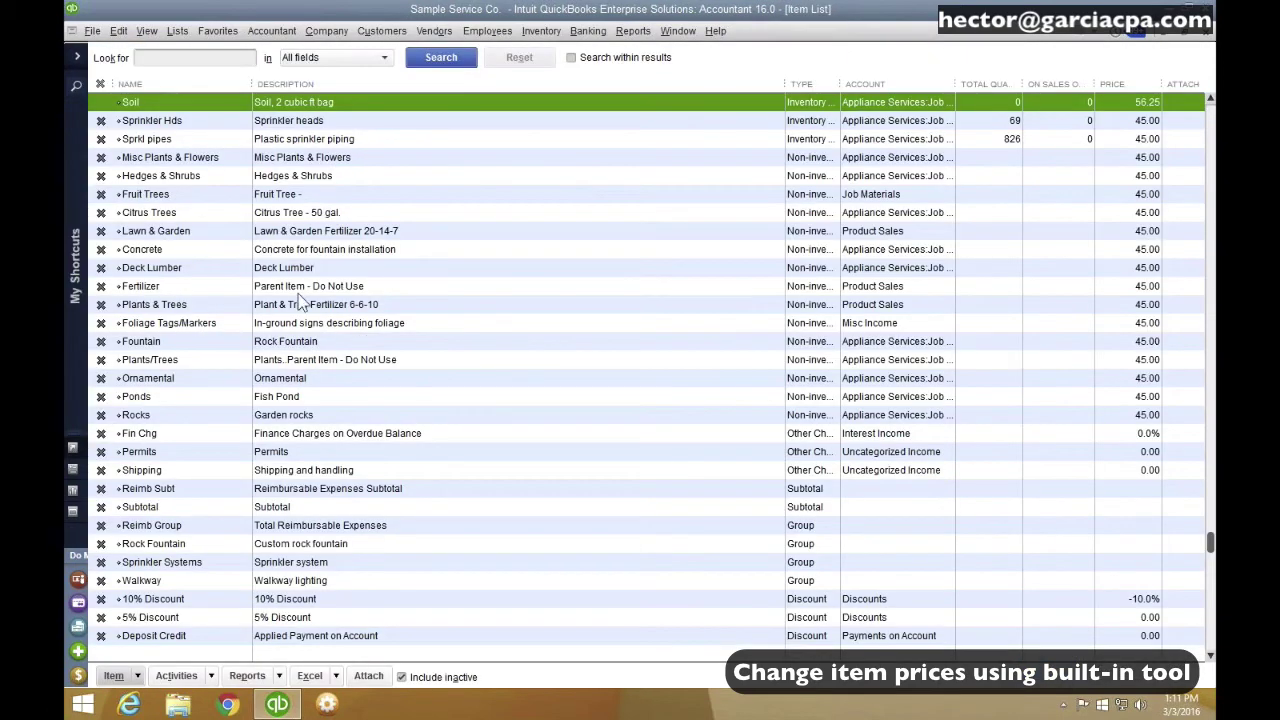
pyautogui.click(426, 677)
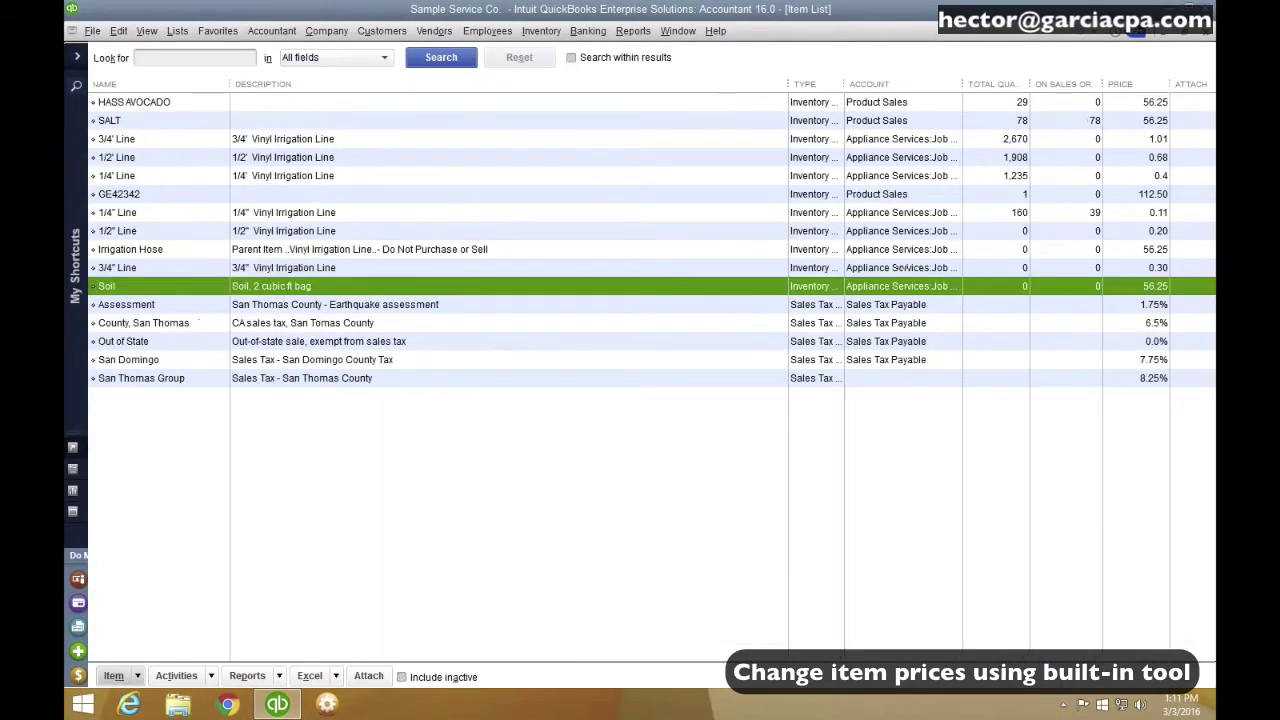
pyautogui.doubleClick(132, 144)
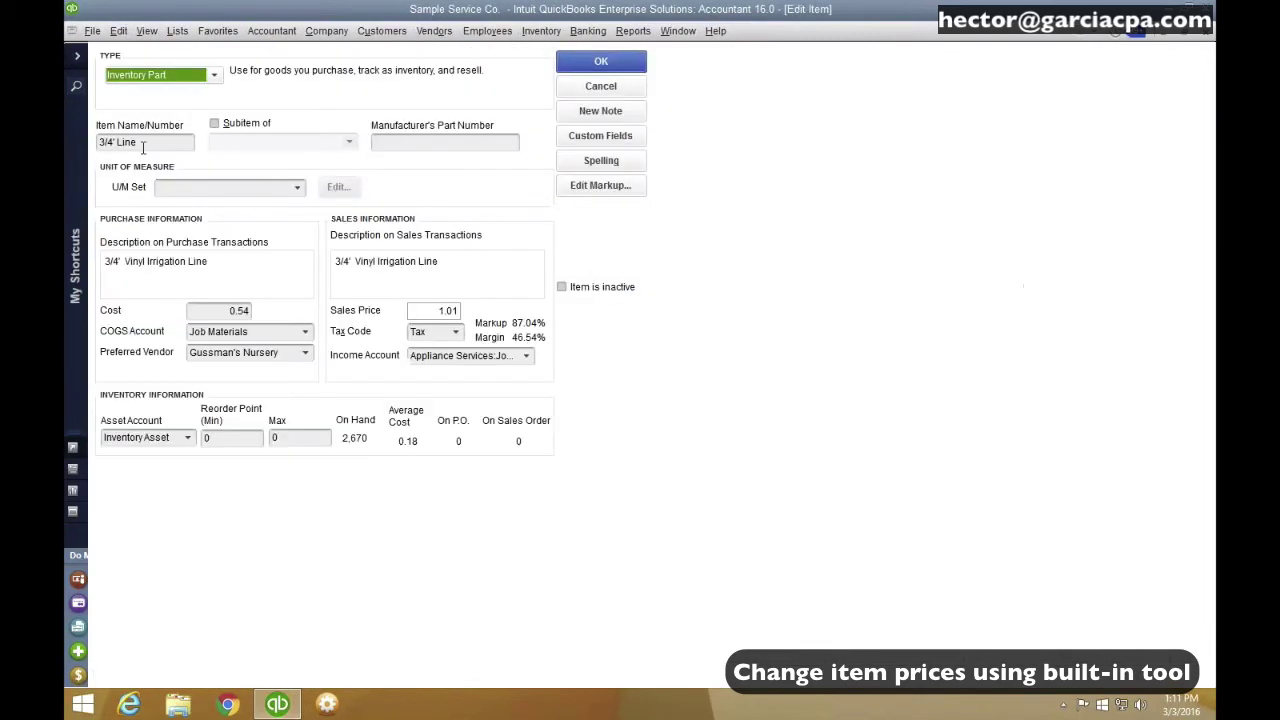
pyautogui.click(418, 310)
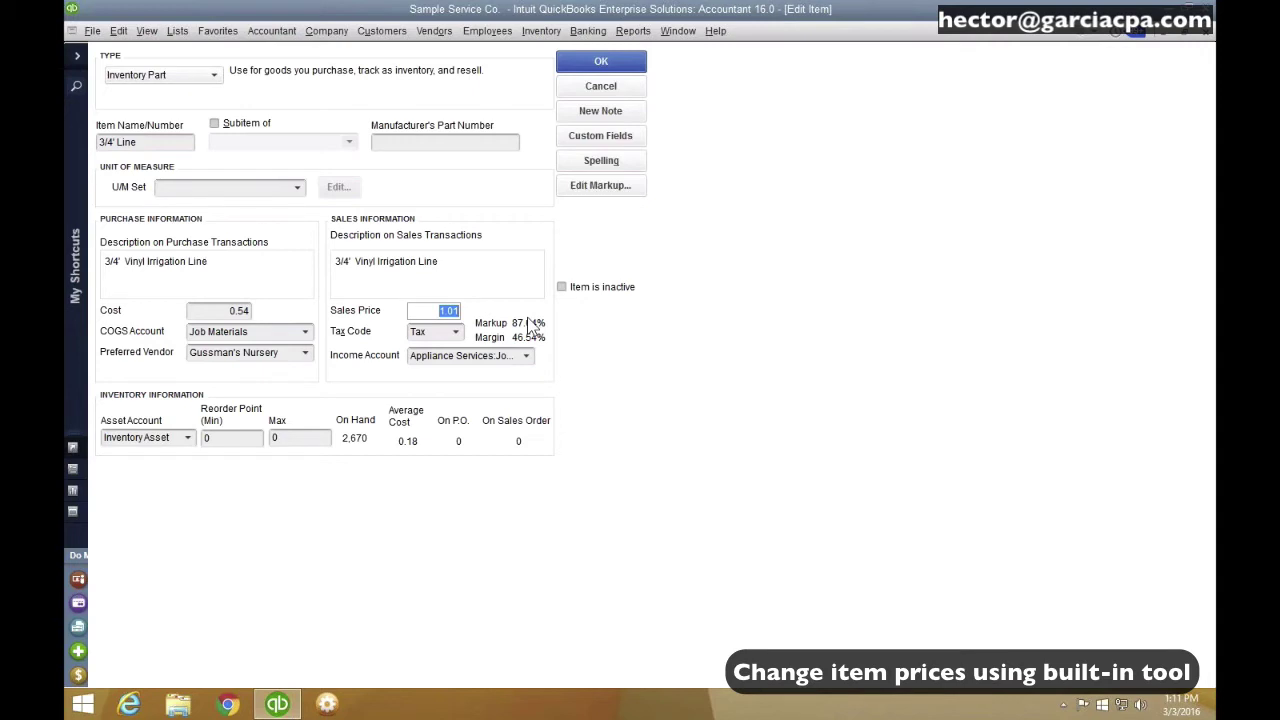
pyautogui.write('0.54*1.2')
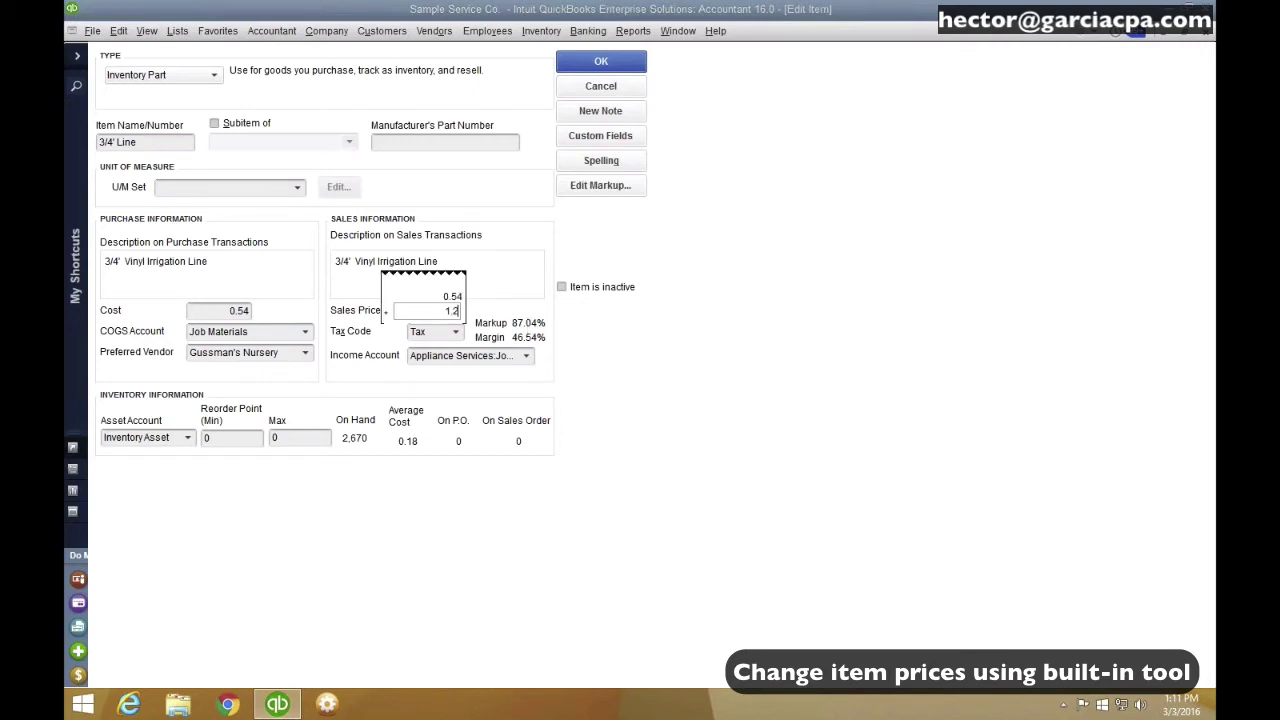
pyautogui.write('5')
pyautogui.press('Return')
pyautogui.click(433, 311)
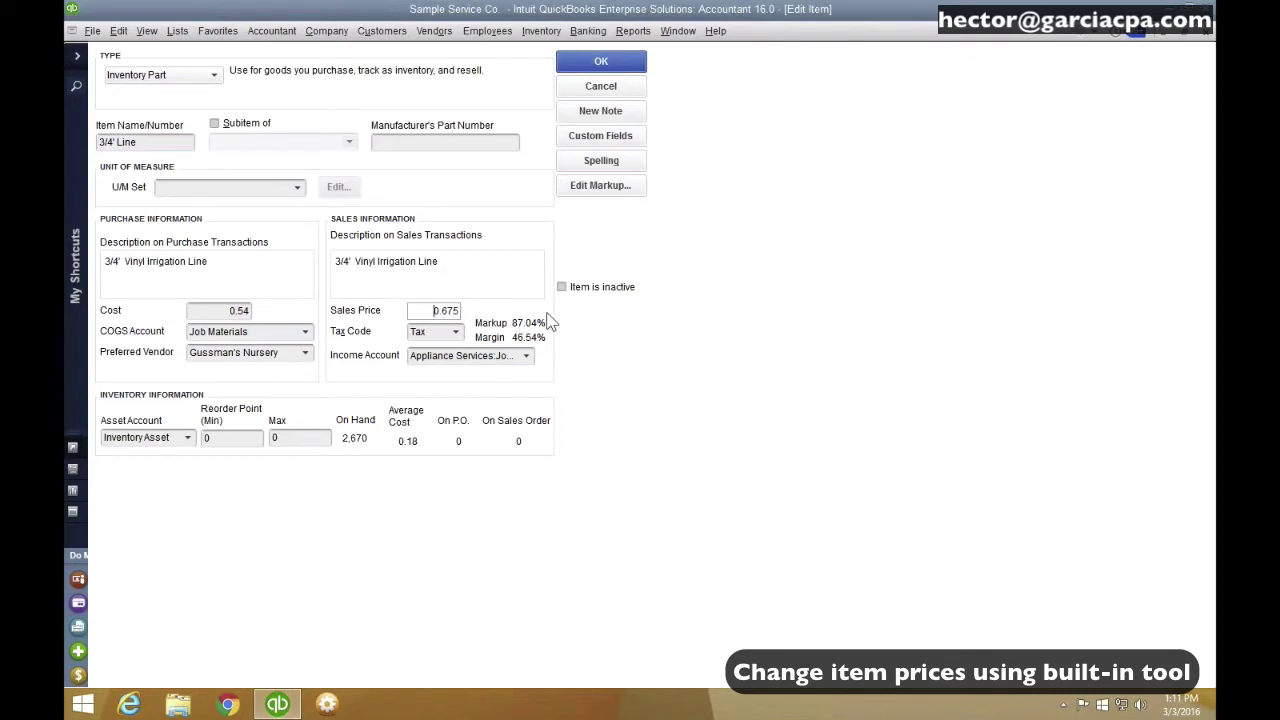
pyautogui.doubleClick(424, 312)
pyautogui.press('Tab')
pyautogui.click(626, 89)
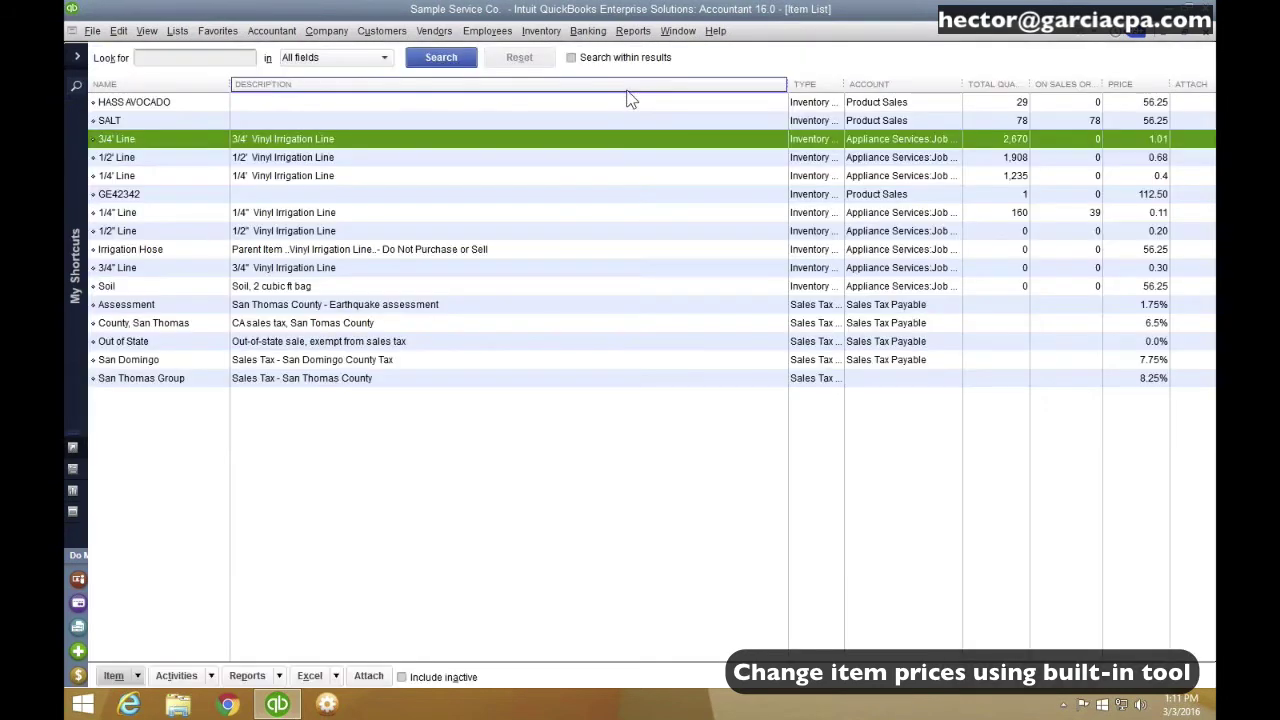
# Step: In Change Item Prices, show only Inventory Part items and mark them all
pyautogui.click(545, 33)
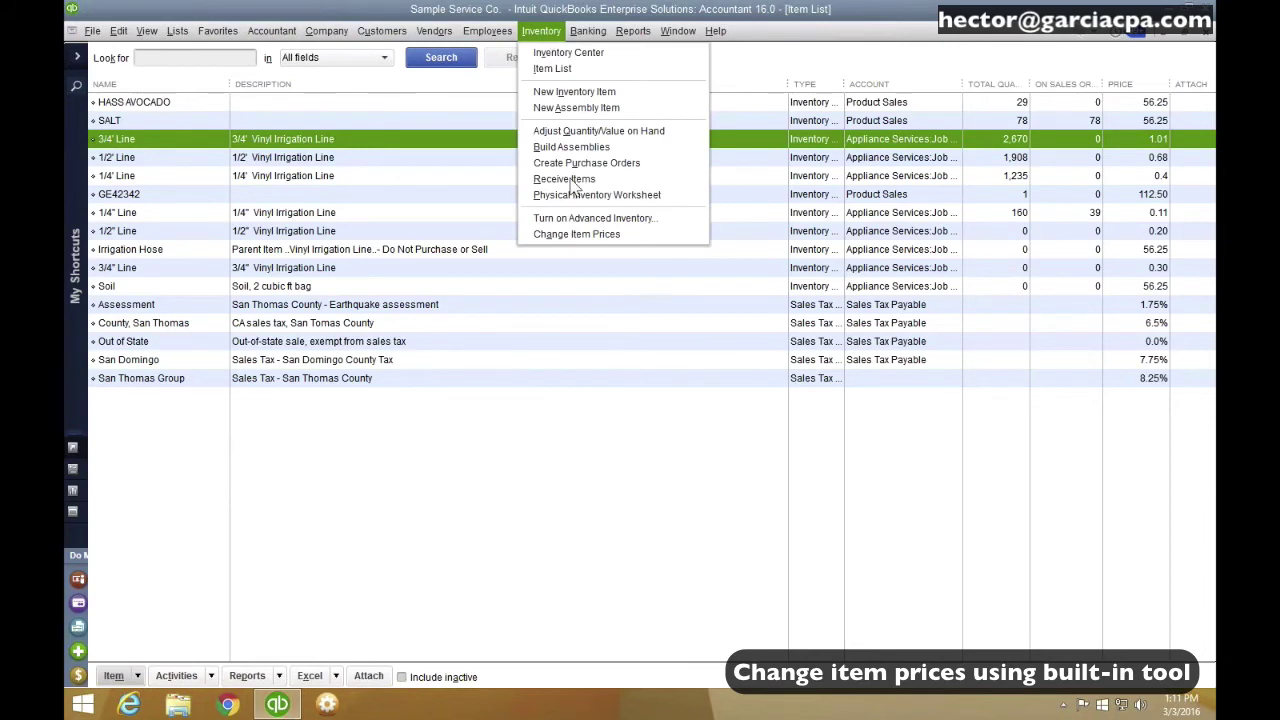
pyautogui.click(586, 233)
pyautogui.click(200, 83)
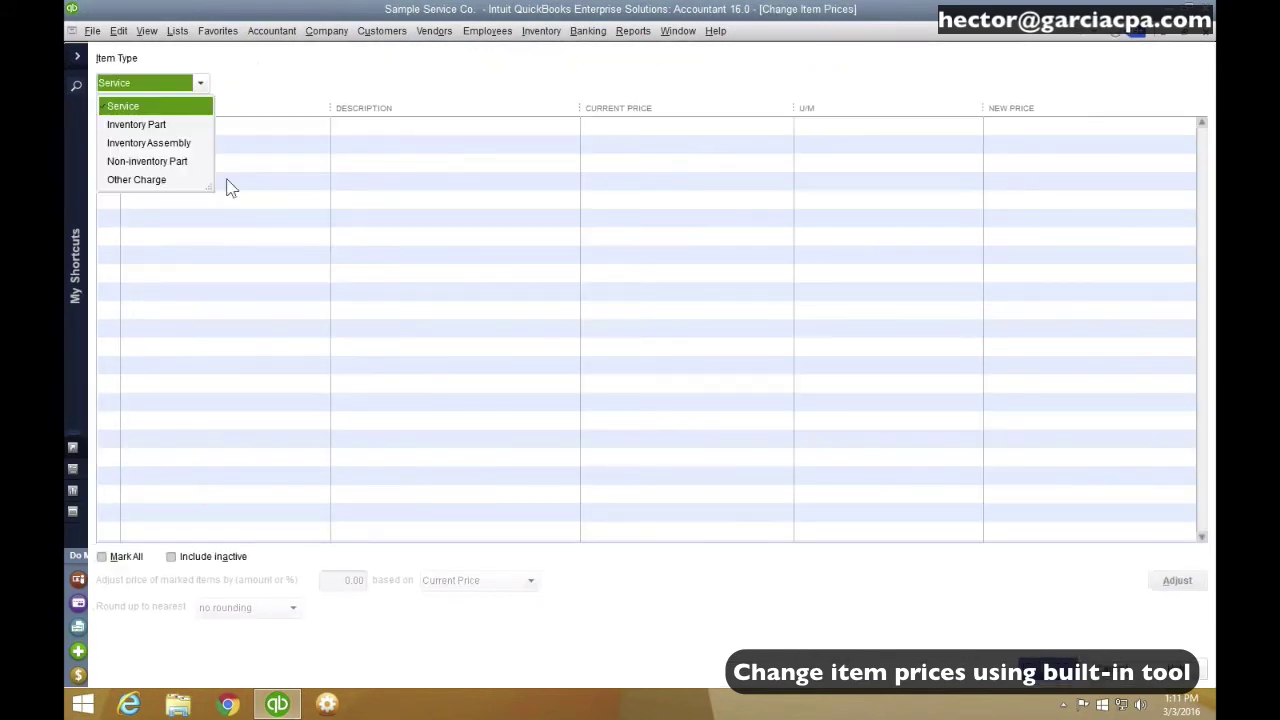
pyautogui.click(140, 125)
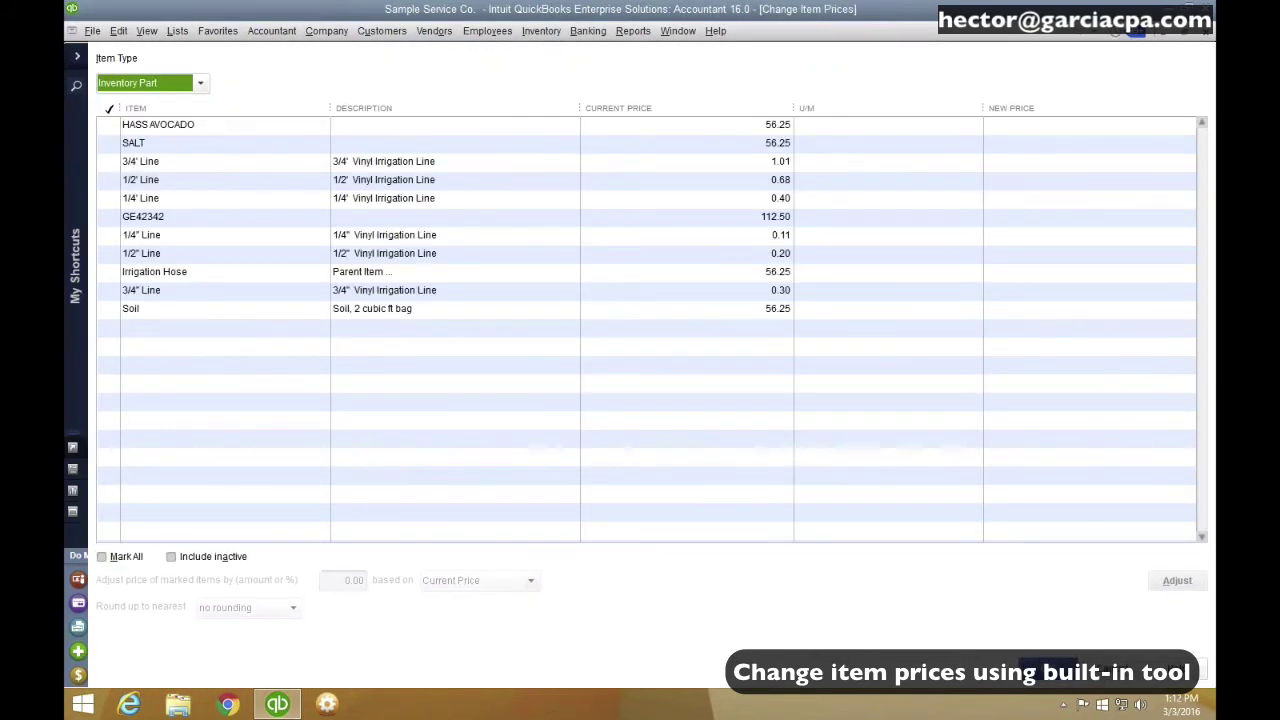
pyautogui.click(120, 557)
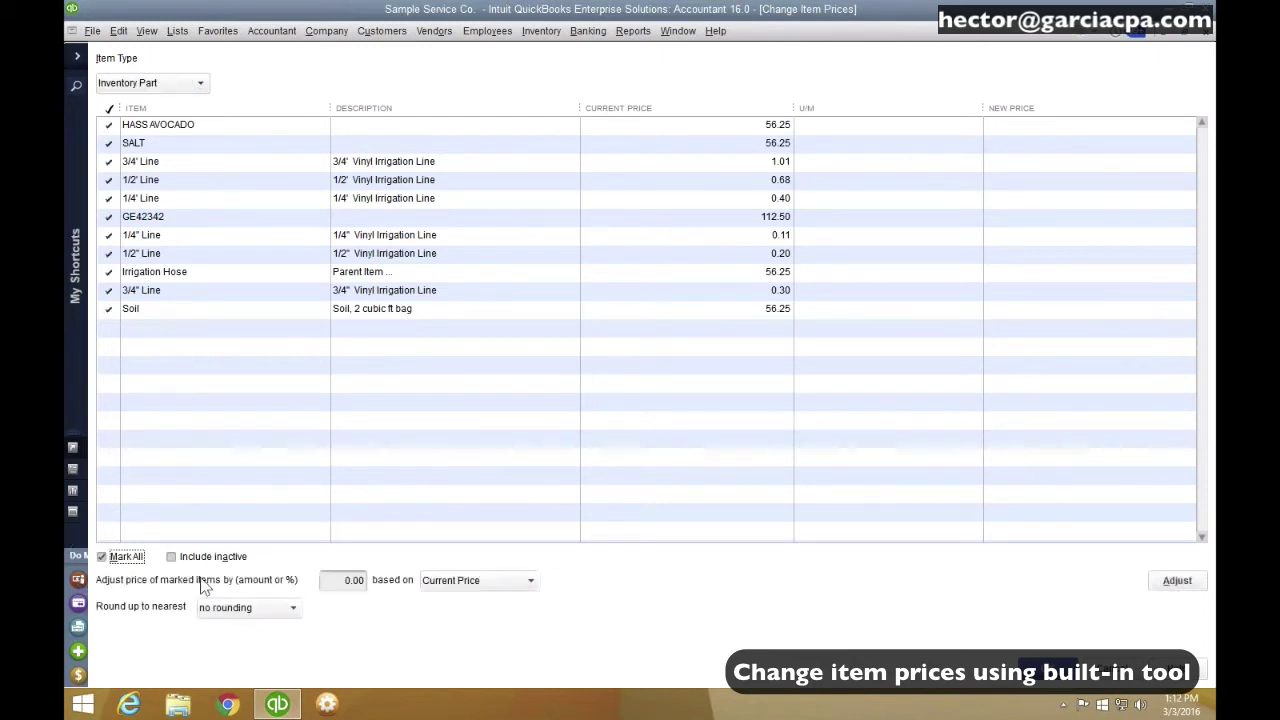
# Step: Apply a 25% adjustment based on Unit Cost, previewing 37.50 and 0.68 for 3/4' Line
pyautogui.click(472, 585)
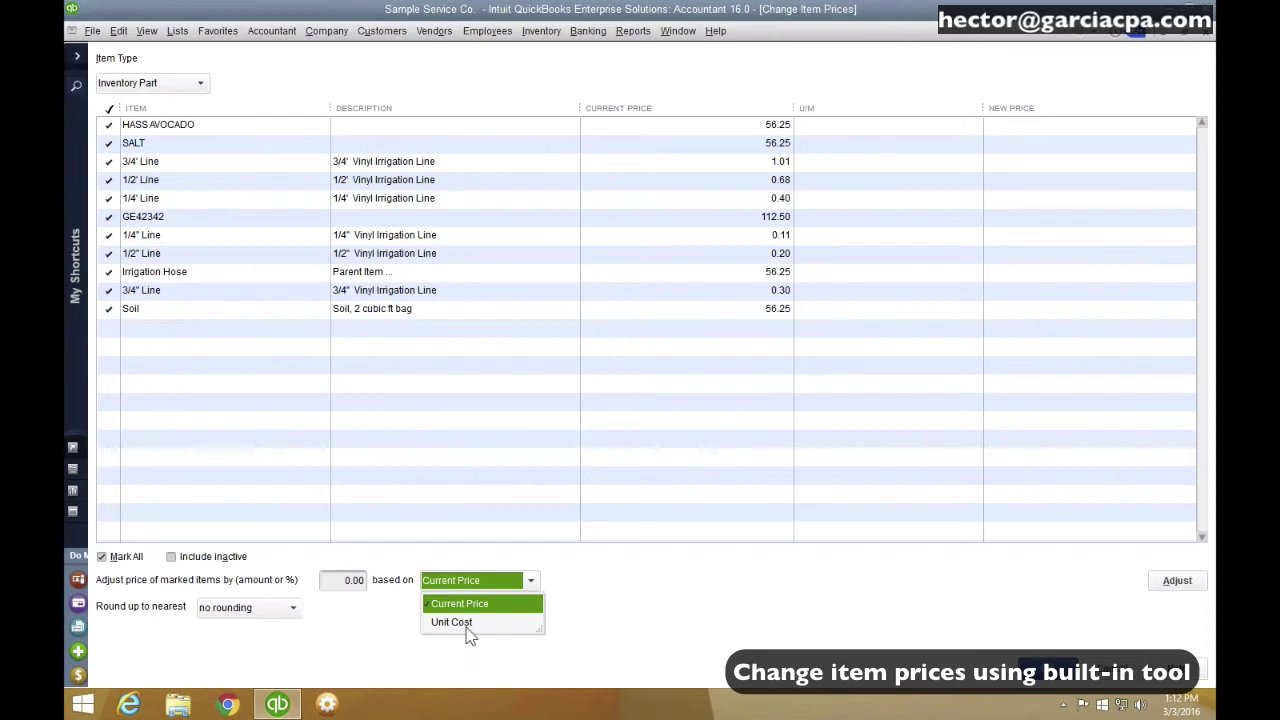
pyautogui.click(470, 624)
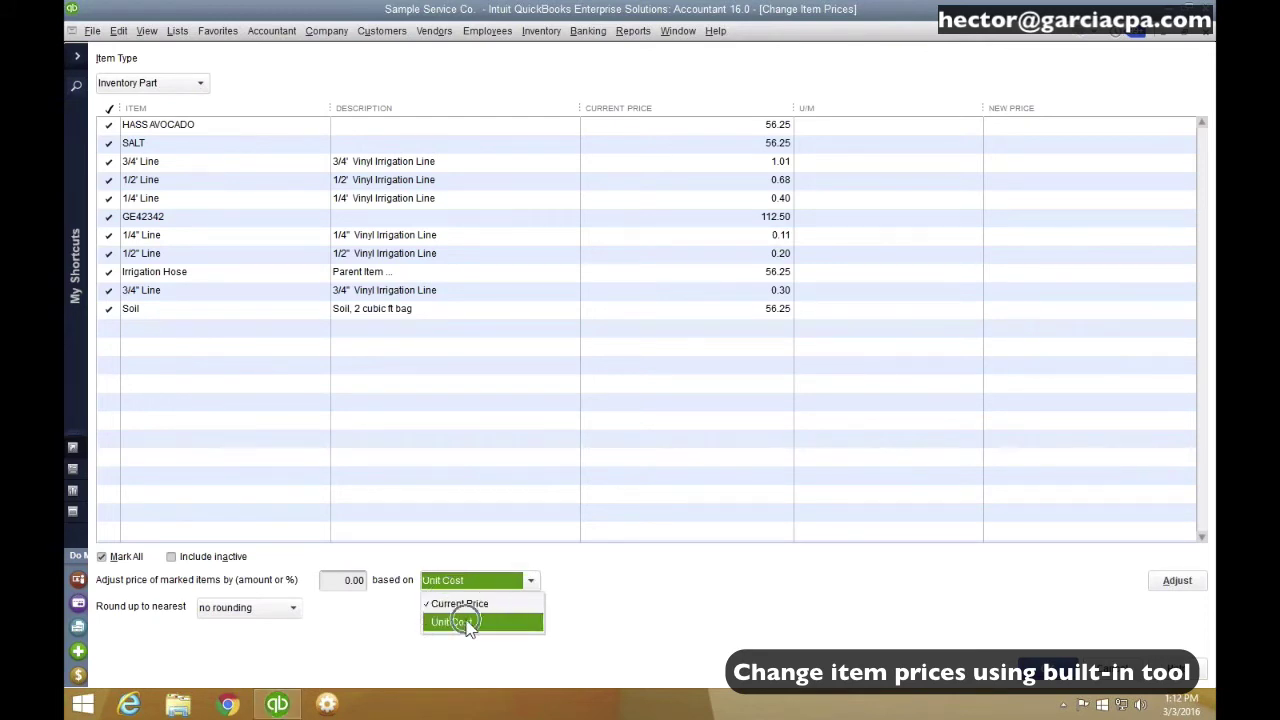
pyautogui.click(347, 580)
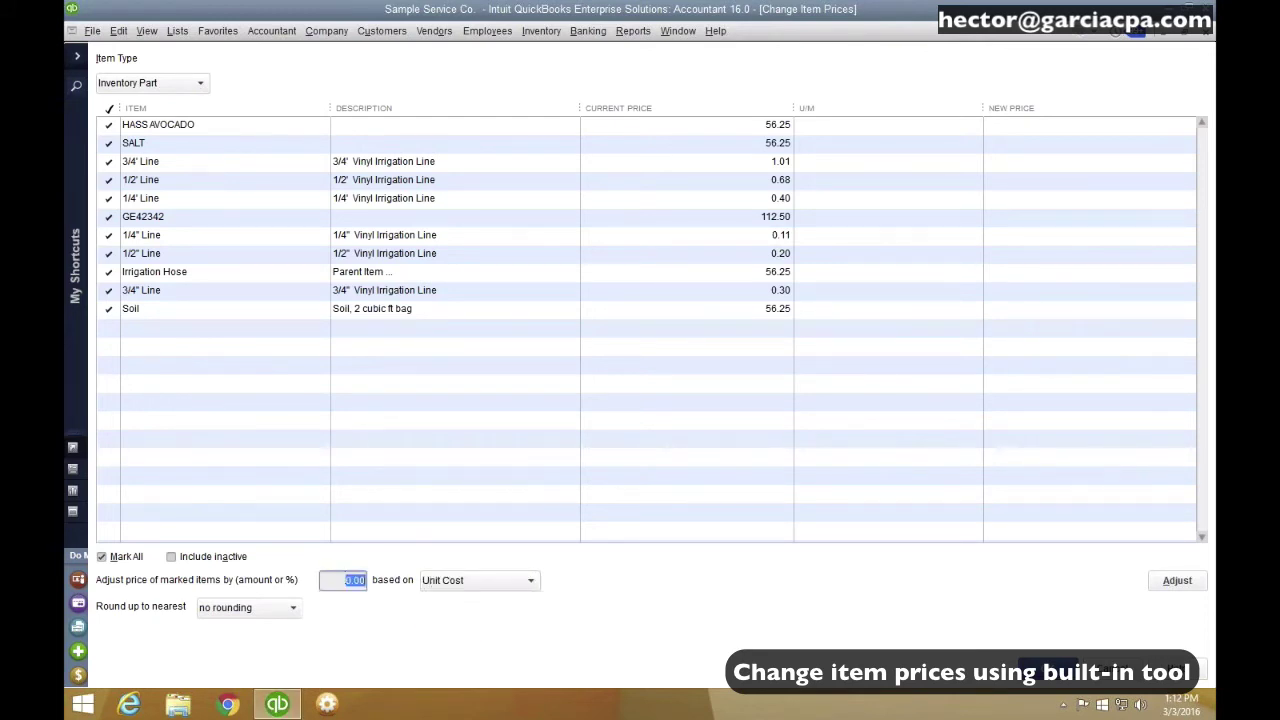
pyautogui.write('1.25')
pyautogui.press('Tab')
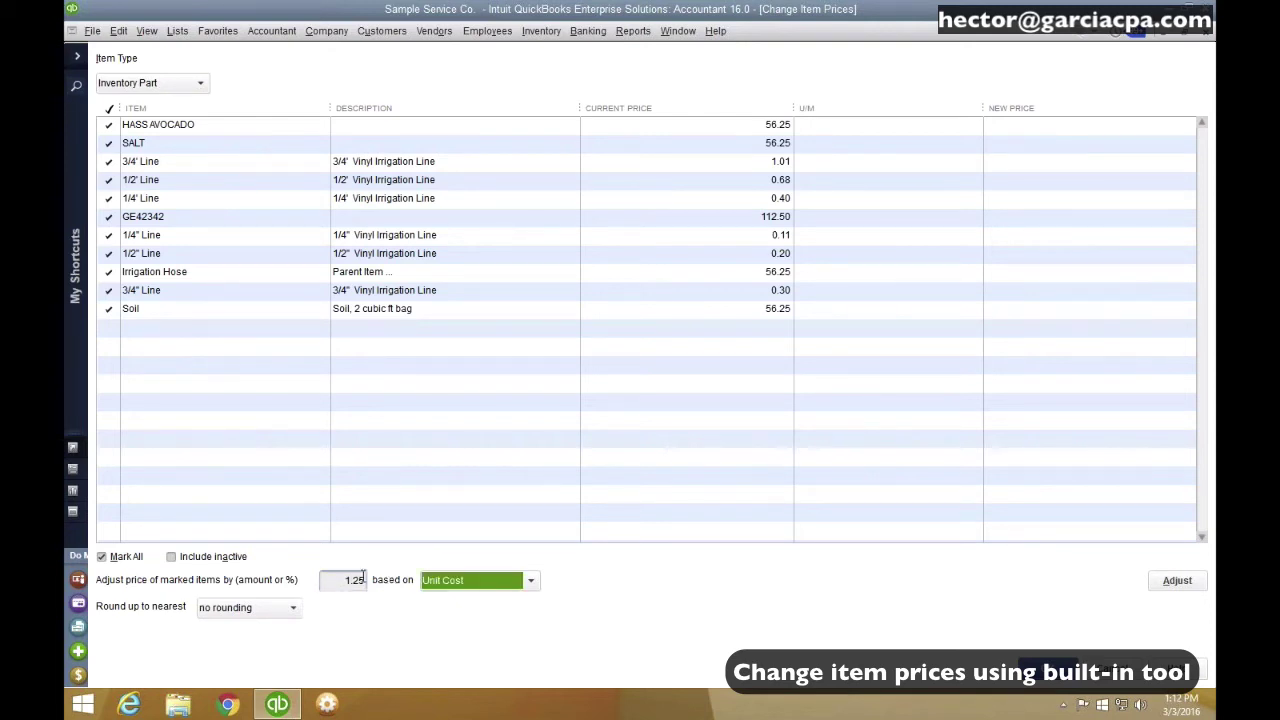
pyautogui.hotkey('shift', 'Tab')
pyautogui.write('2')
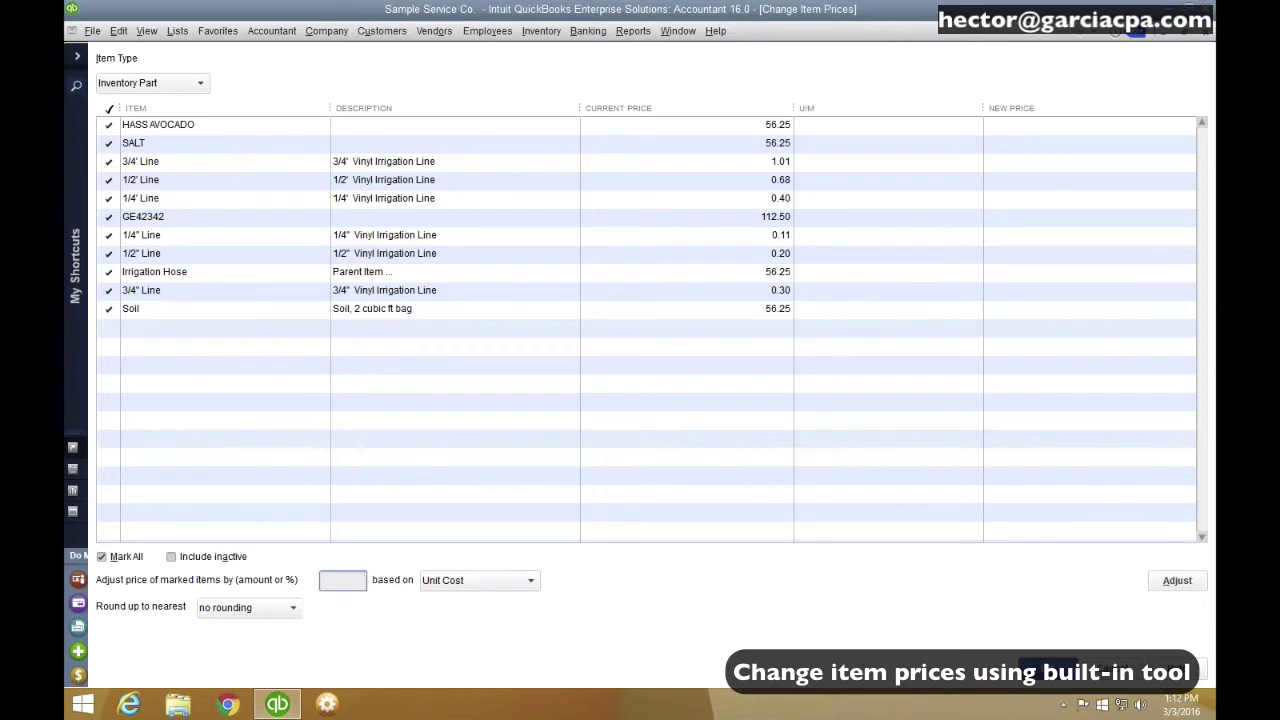
pyautogui.write('5%')
pyautogui.click(343, 578)
pyautogui.doubleClick(343, 578)
pyautogui.click(1186, 590)
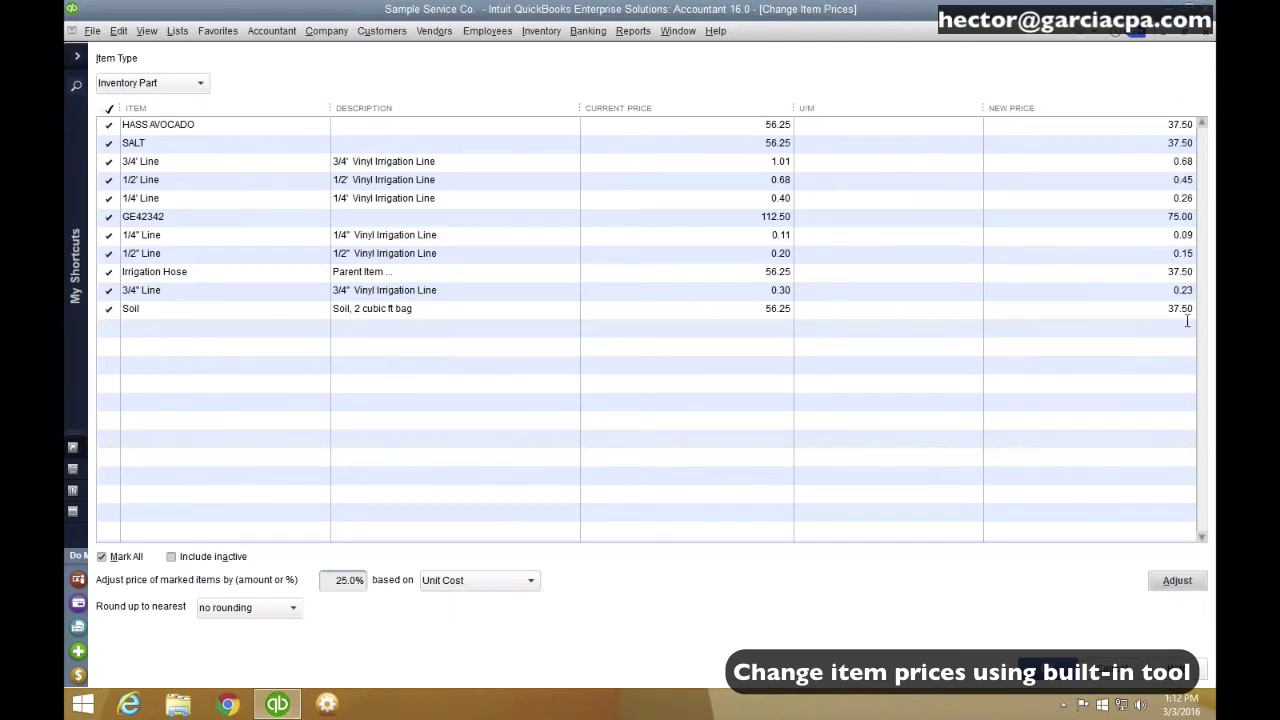
pyautogui.click(1157, 162)
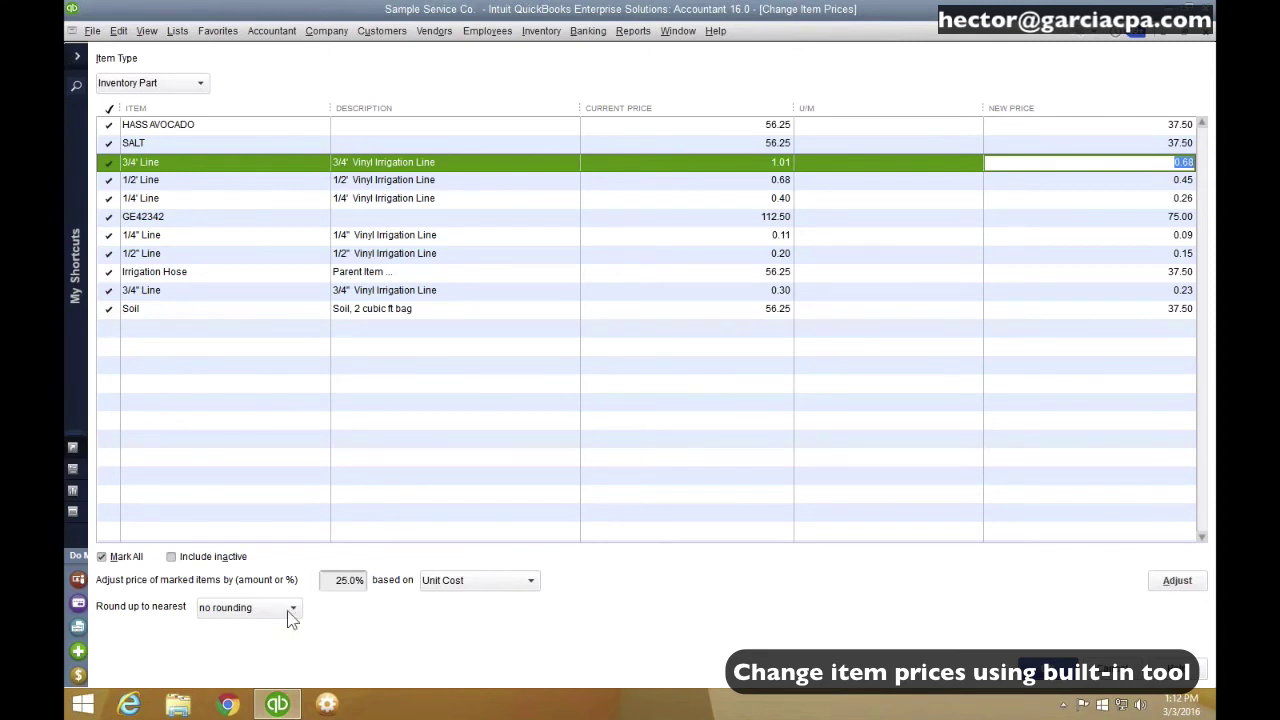
# Step: Choose user defined rounding with a round-to amount of 0.01
pyautogui.click(251, 607)
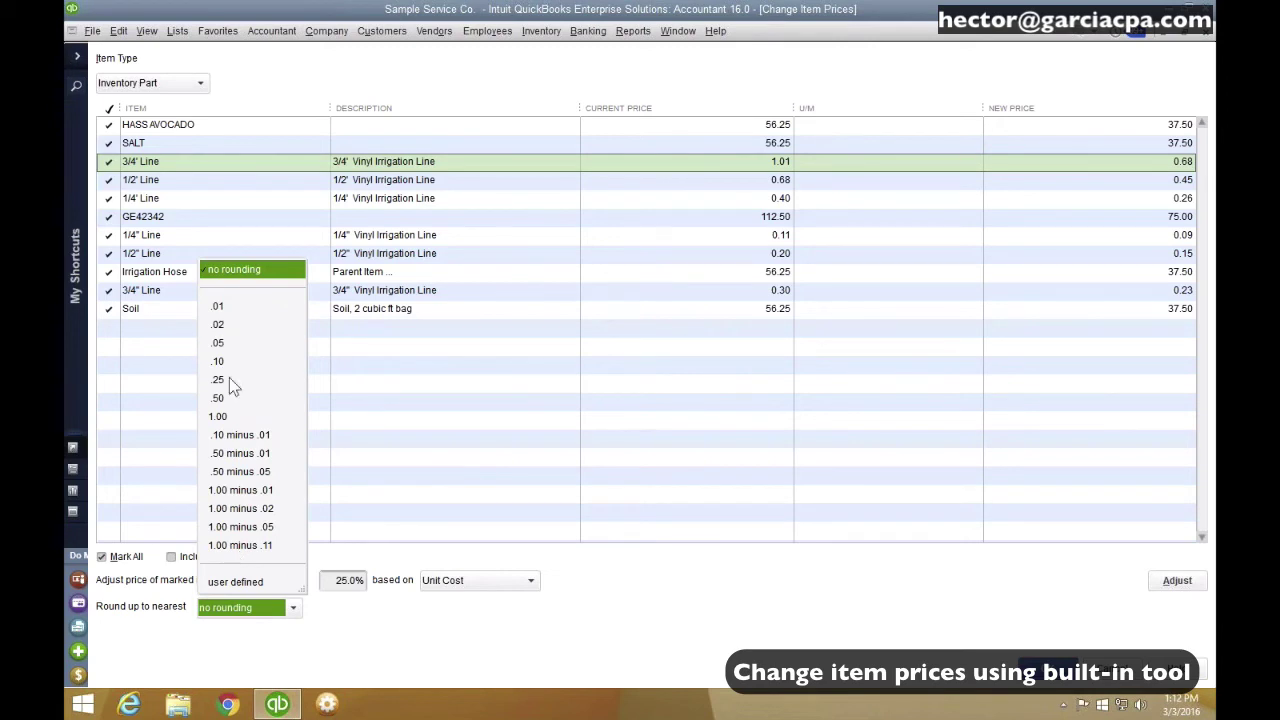
pyautogui.click(238, 582)
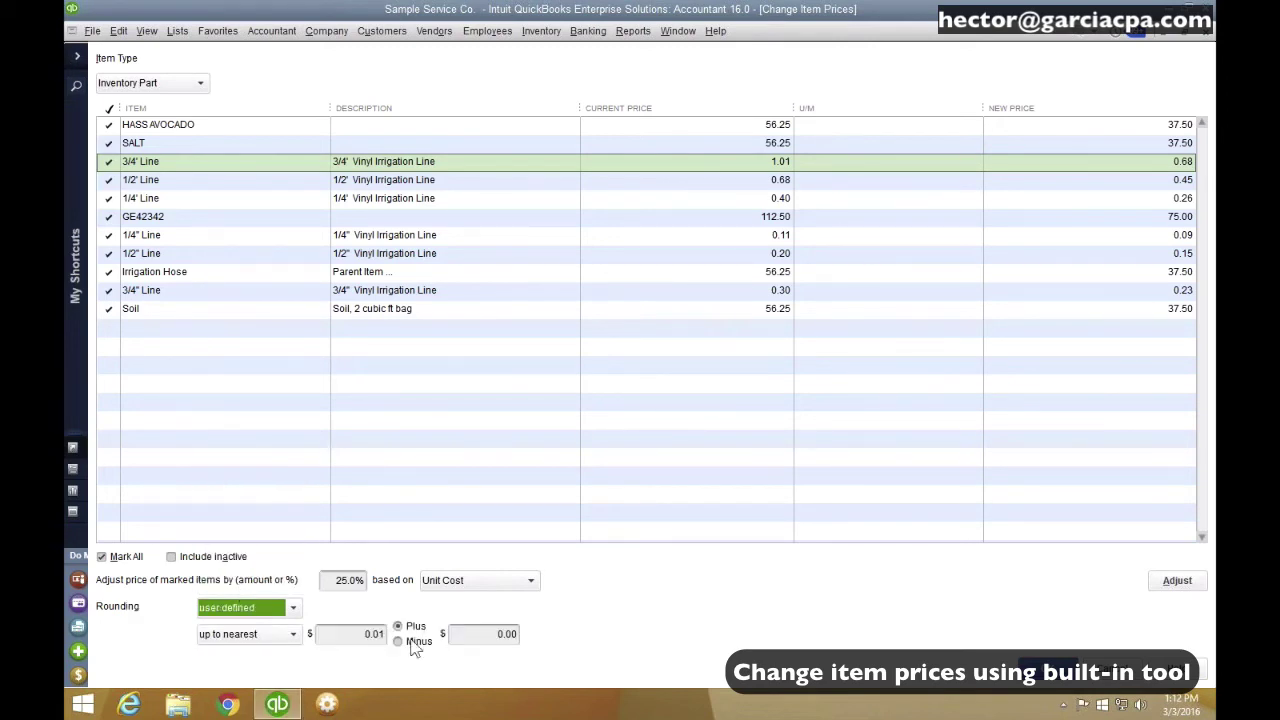
pyautogui.click(356, 634)
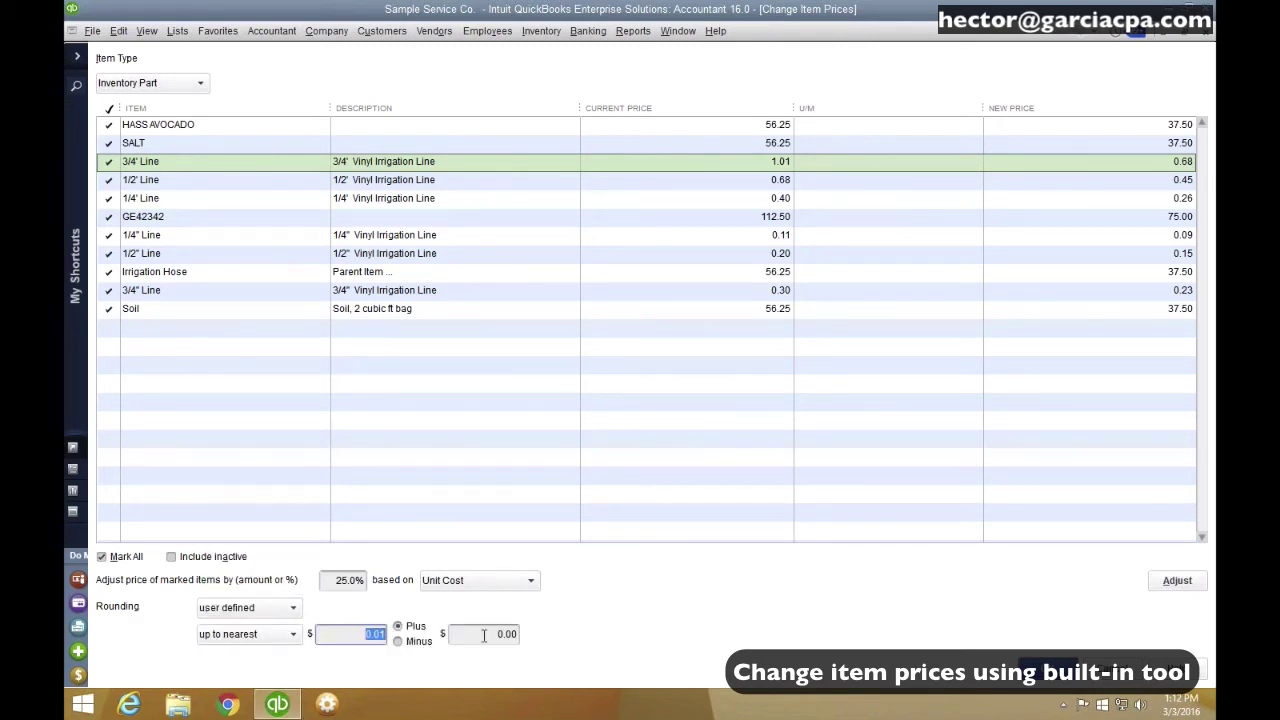
pyautogui.press('BackSpace')
pyautogui.write('.00001')
pyautogui.press('Tab')
pyautogui.click(638, 226)
pyautogui.write('.01')
pyautogui.press('Tab')
# Step: Set the Plus offset to 0.01, after 0.10 is rejected, and recalculate the prices
pyautogui.click(472, 638)
pyautogui.click(356, 636)
pyautogui.press('Tab')
pyautogui.press('Tab')
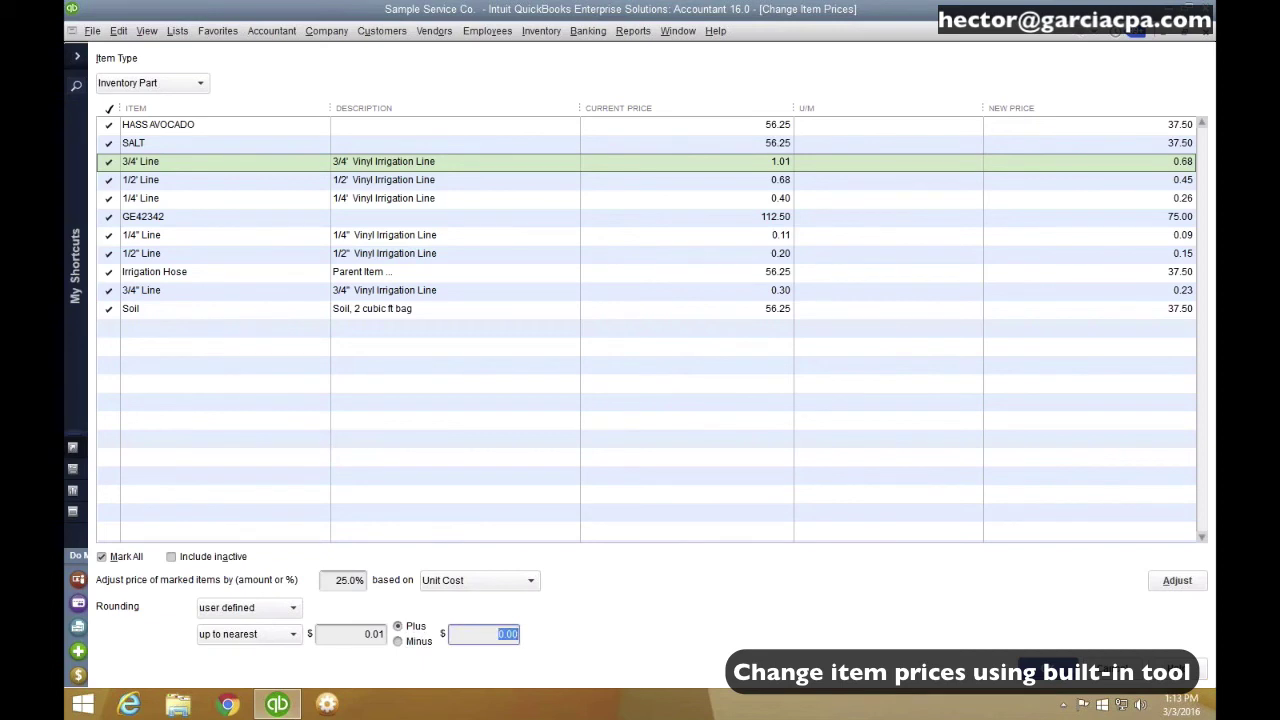
pyautogui.press('BackSpace')
pyautogui.write('0.10')
pyautogui.click(1152, 588)
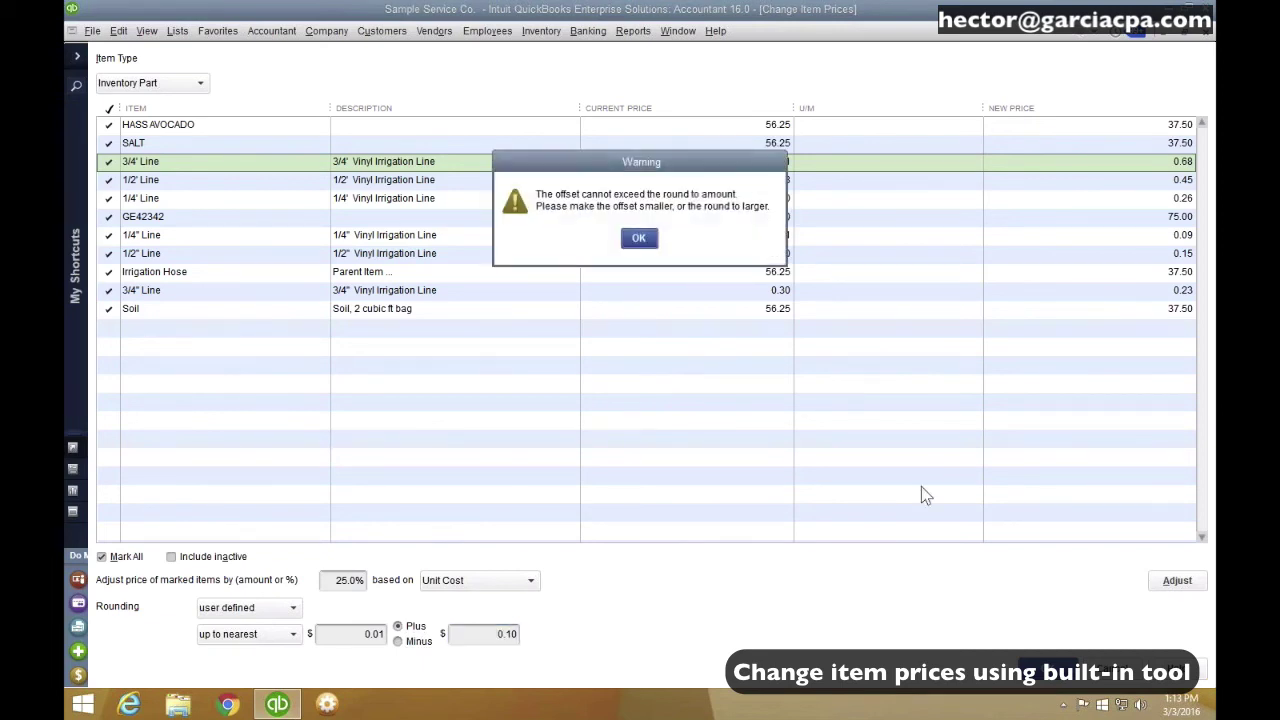
pyautogui.click(638, 236)
pyautogui.press('BackSpace')
pyautogui.write('0.01')
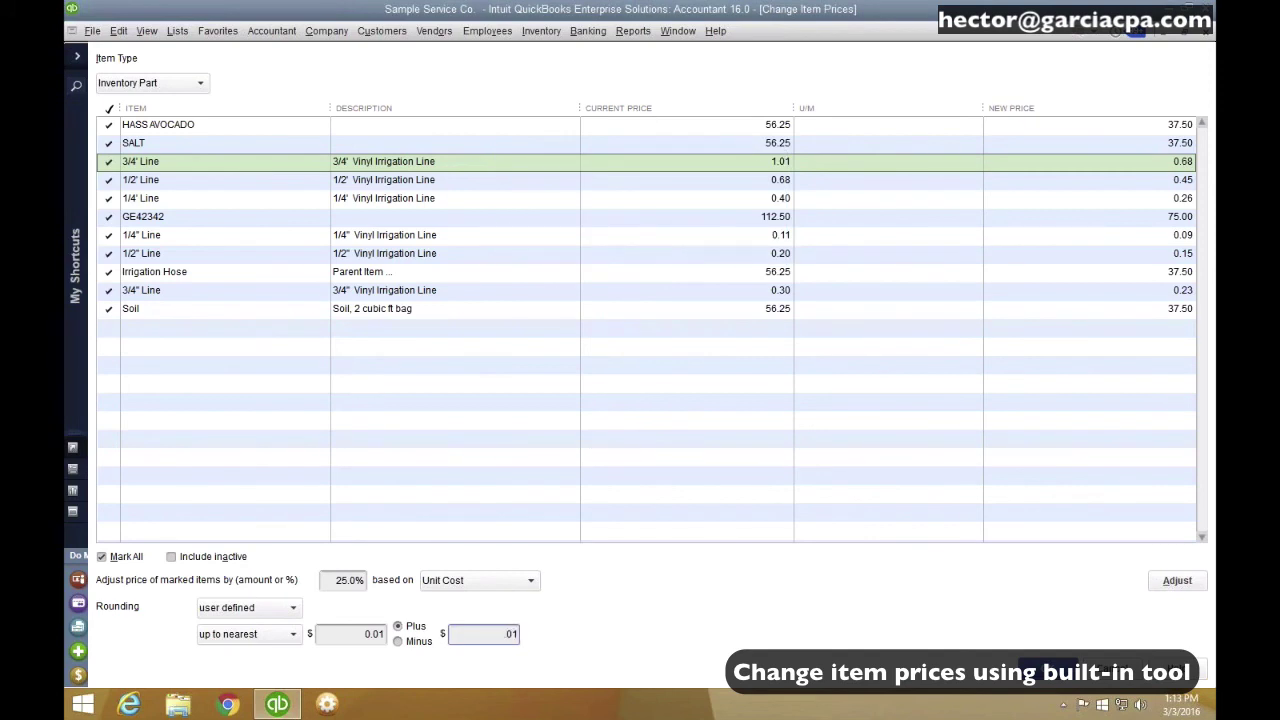
pyautogui.click(1172, 582)
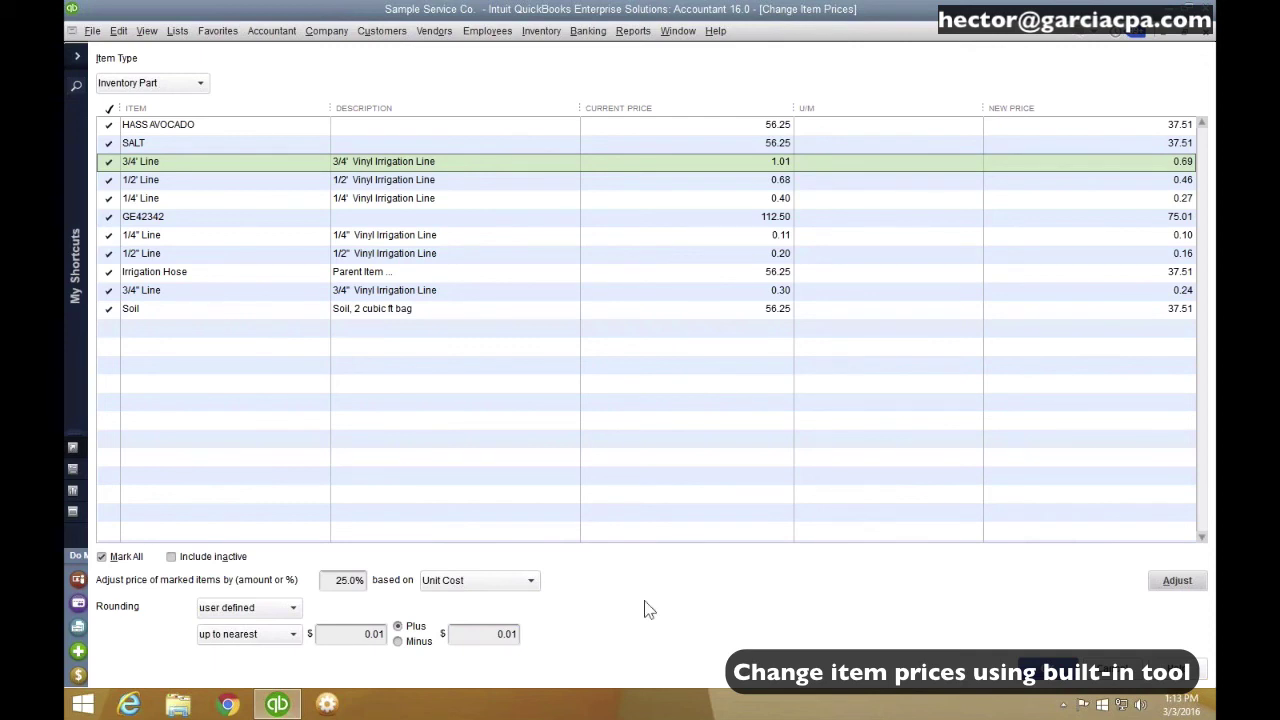
# Step: Confirm rounding up on Unit Cost, then check HASS AVOCADO's new price
pyautogui.click(356, 634)
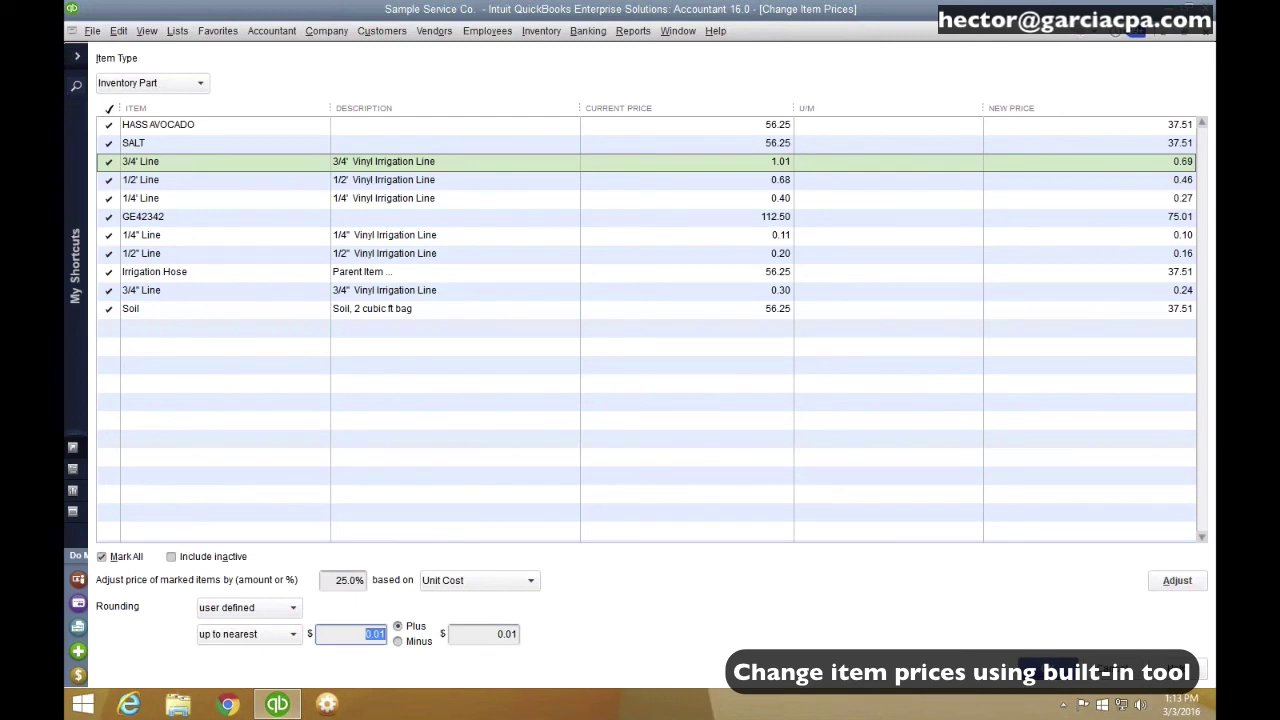
pyautogui.click(253, 640)
pyautogui.click(246, 636)
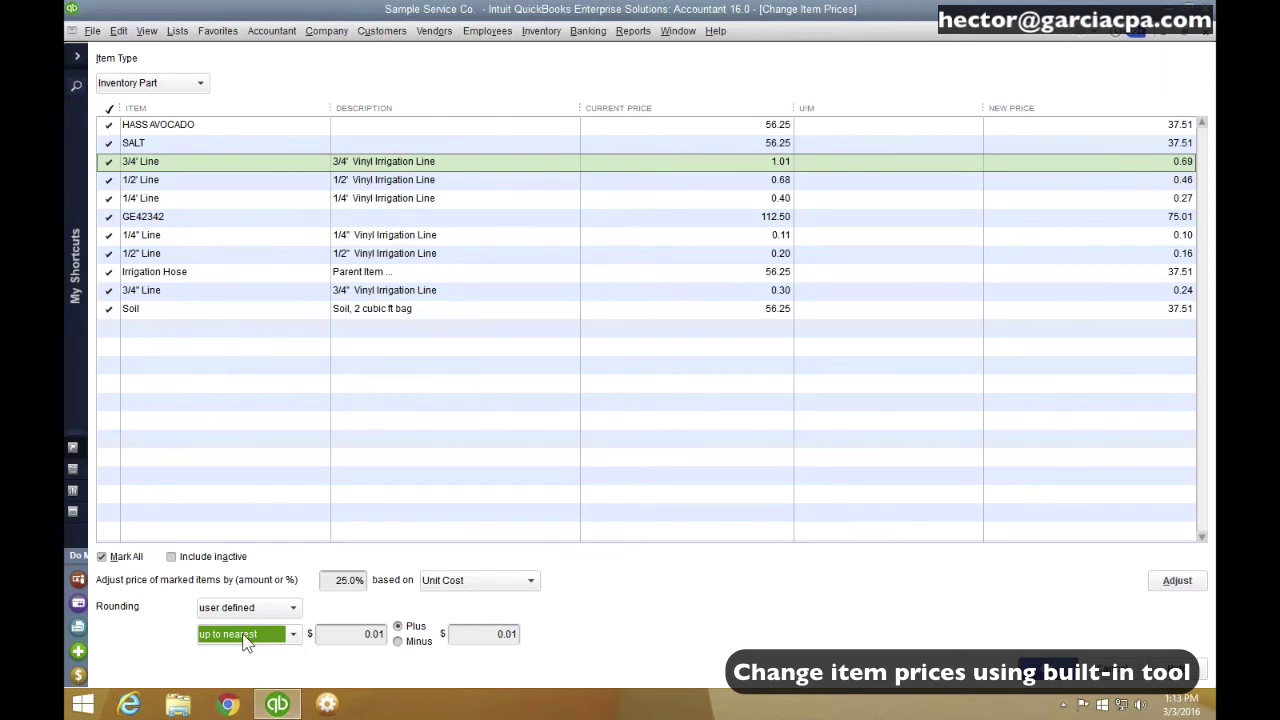
pyautogui.click(511, 583)
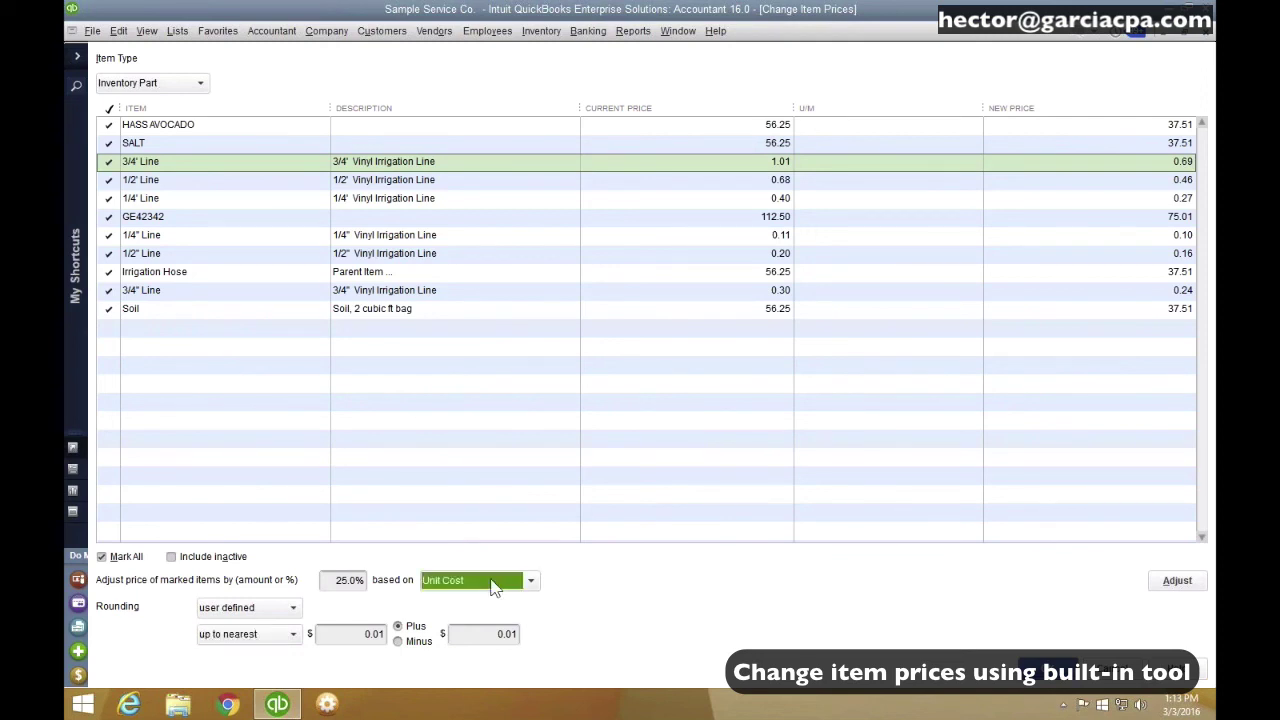
pyautogui.click(735, 114)
pyautogui.click(488, 584)
pyautogui.click(470, 623)
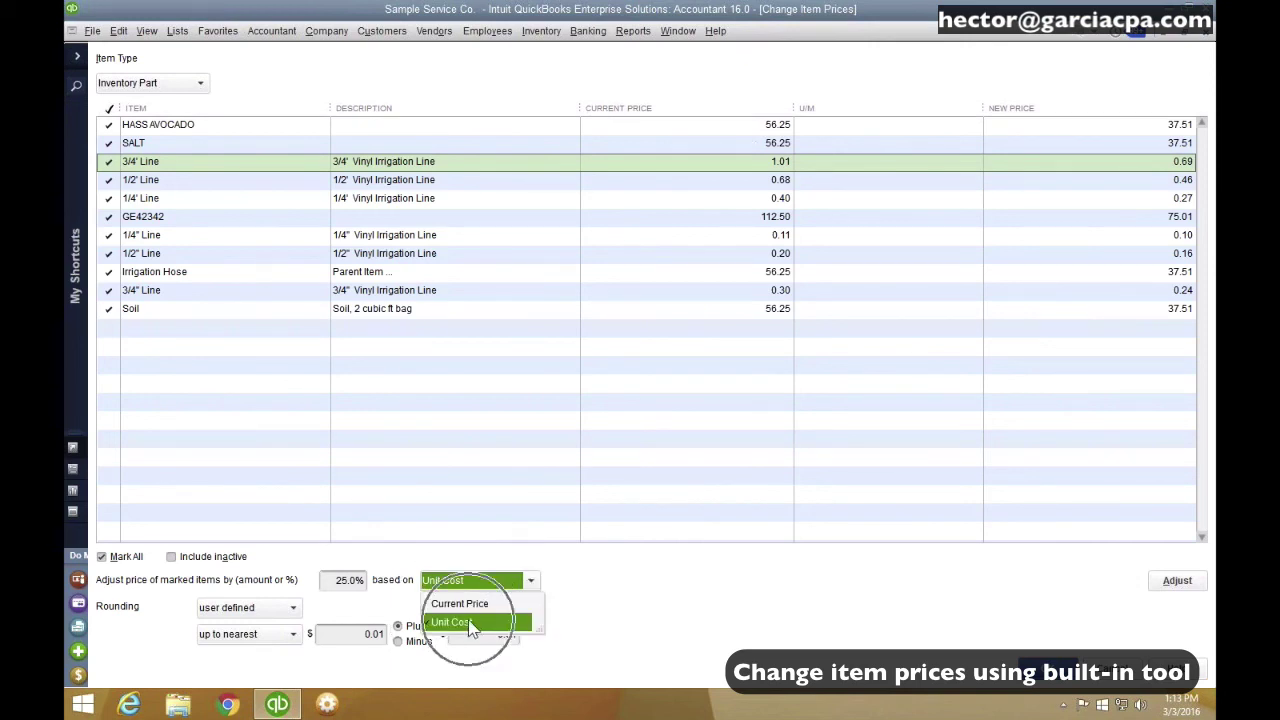
pyautogui.click(1185, 125)
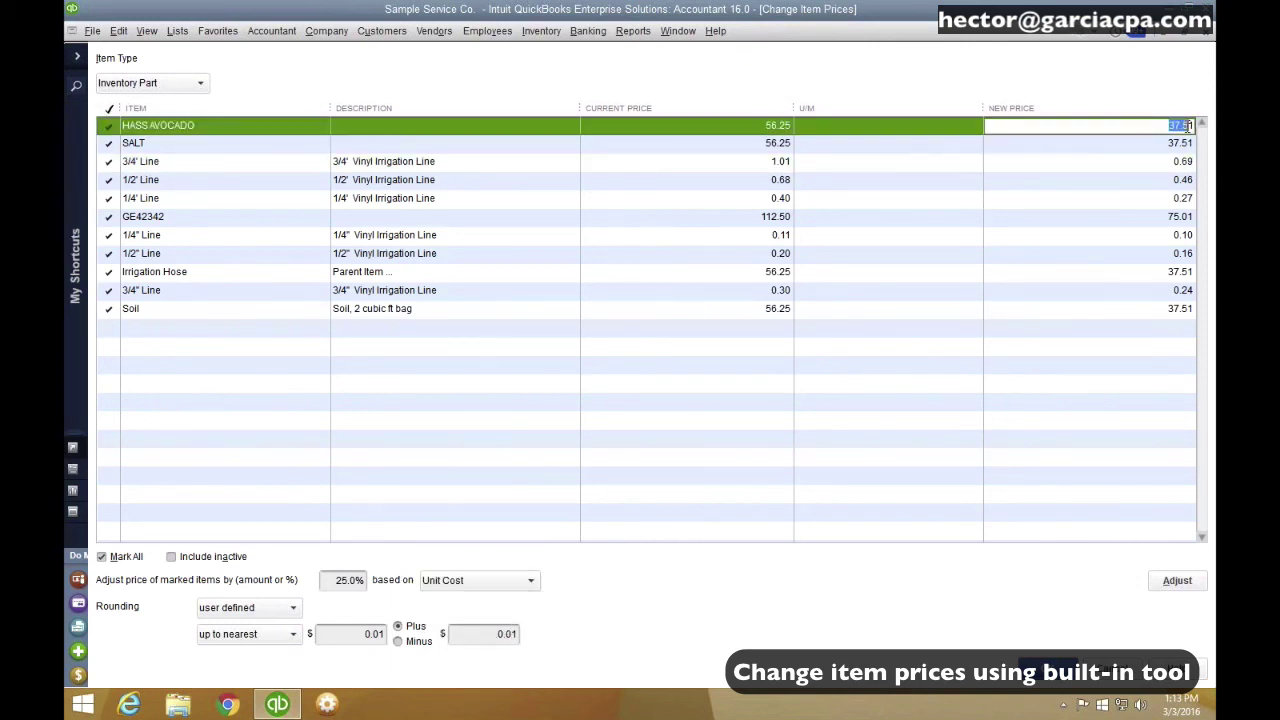